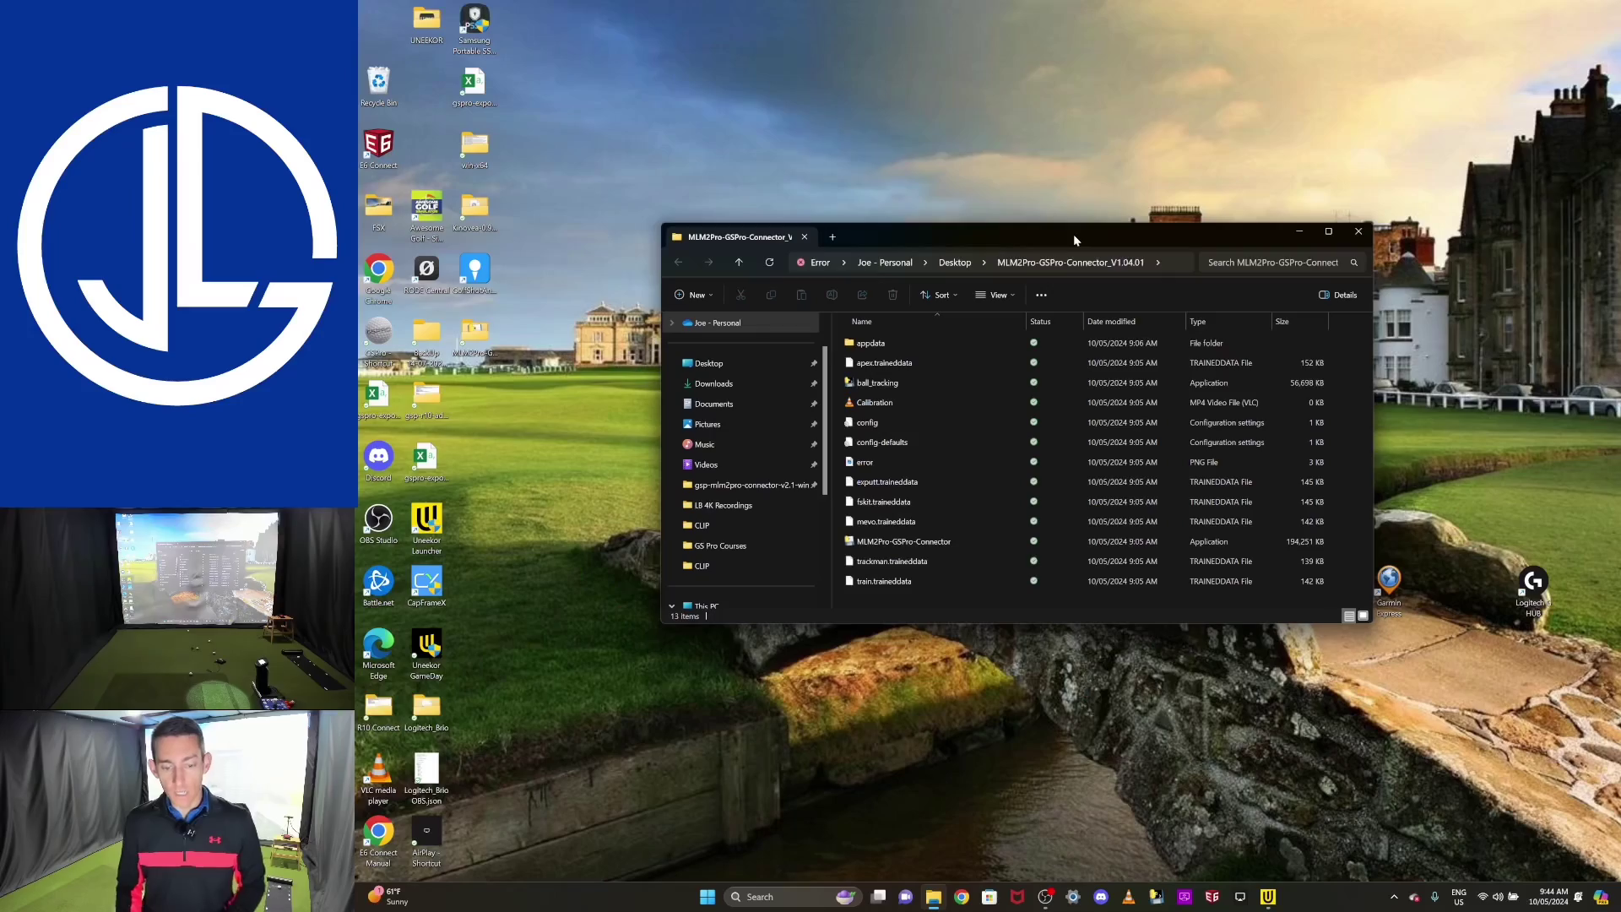
Step: Extract the MLM2Pro-GSPro-Connector_V1.04.01 archive from Downloads into its suggested folder
{"action": "left_click", "coordinate": [1359, 231]}
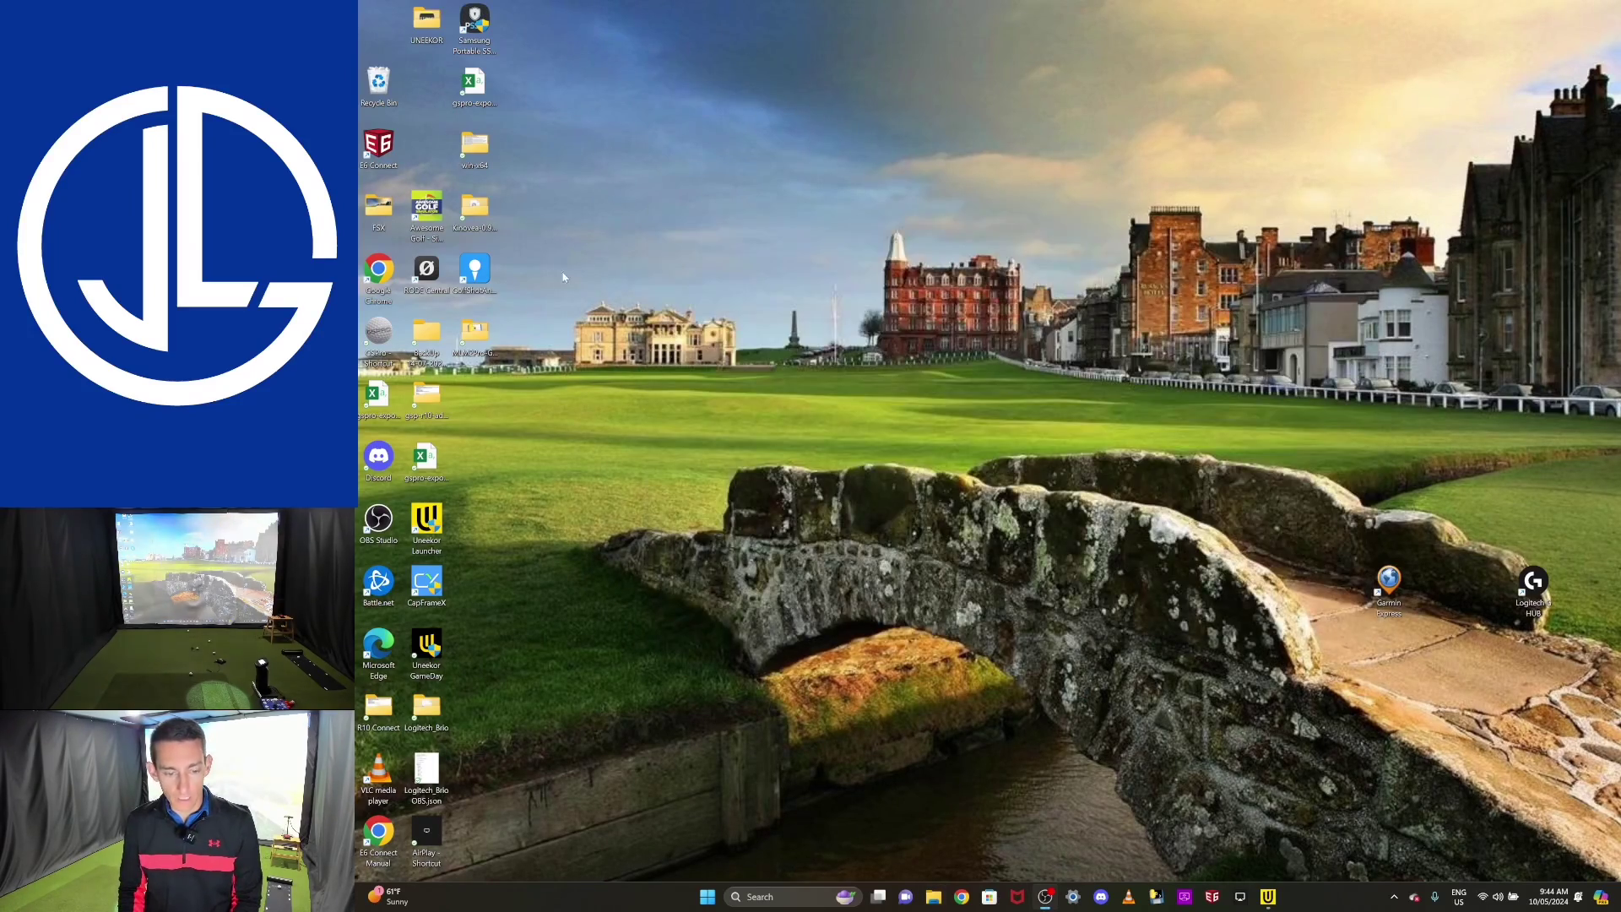
{"action": "double_click", "coordinate": [474, 336]}
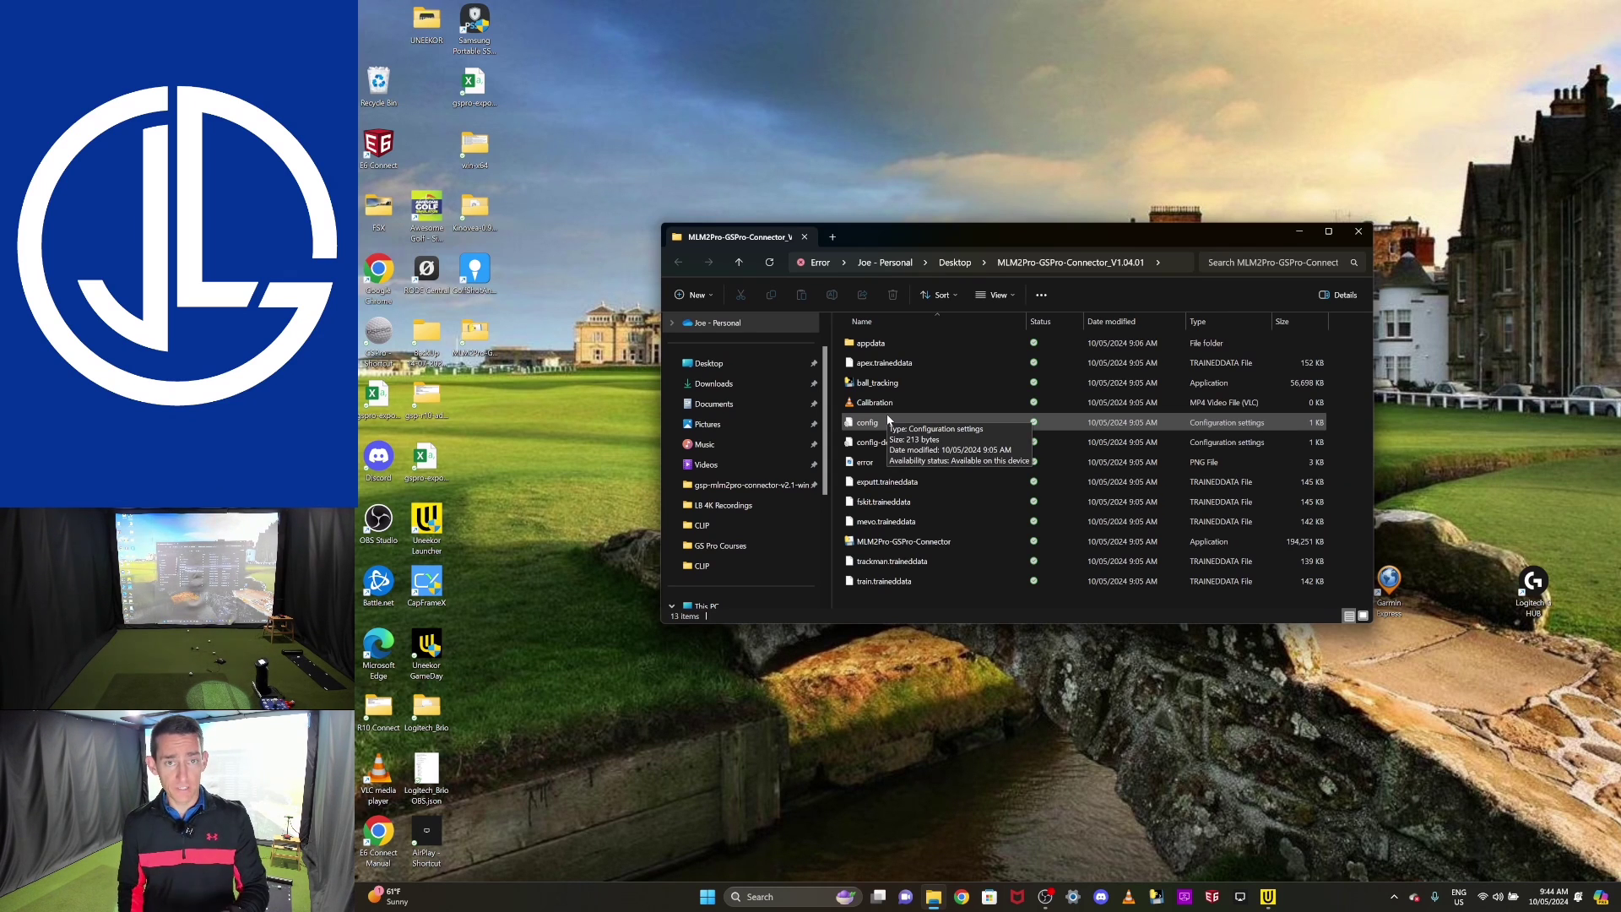
{"action": "left_click", "coordinate": [716, 385]}
{"action": "left_click", "coordinate": [931, 458]}
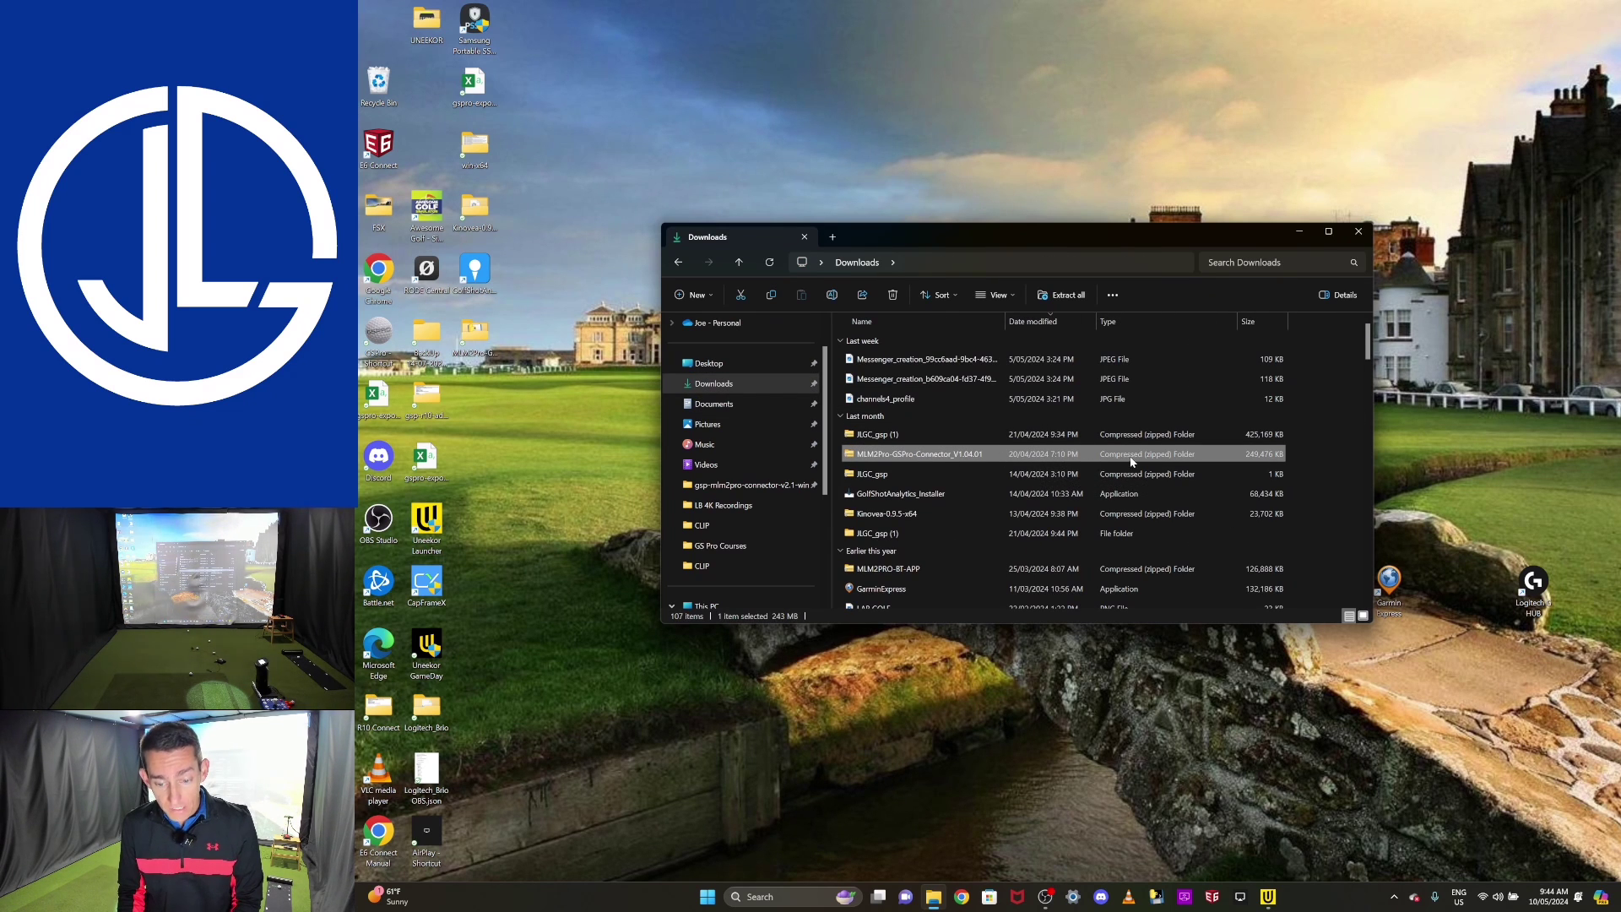
{"action": "double_click", "coordinate": [912, 454]}
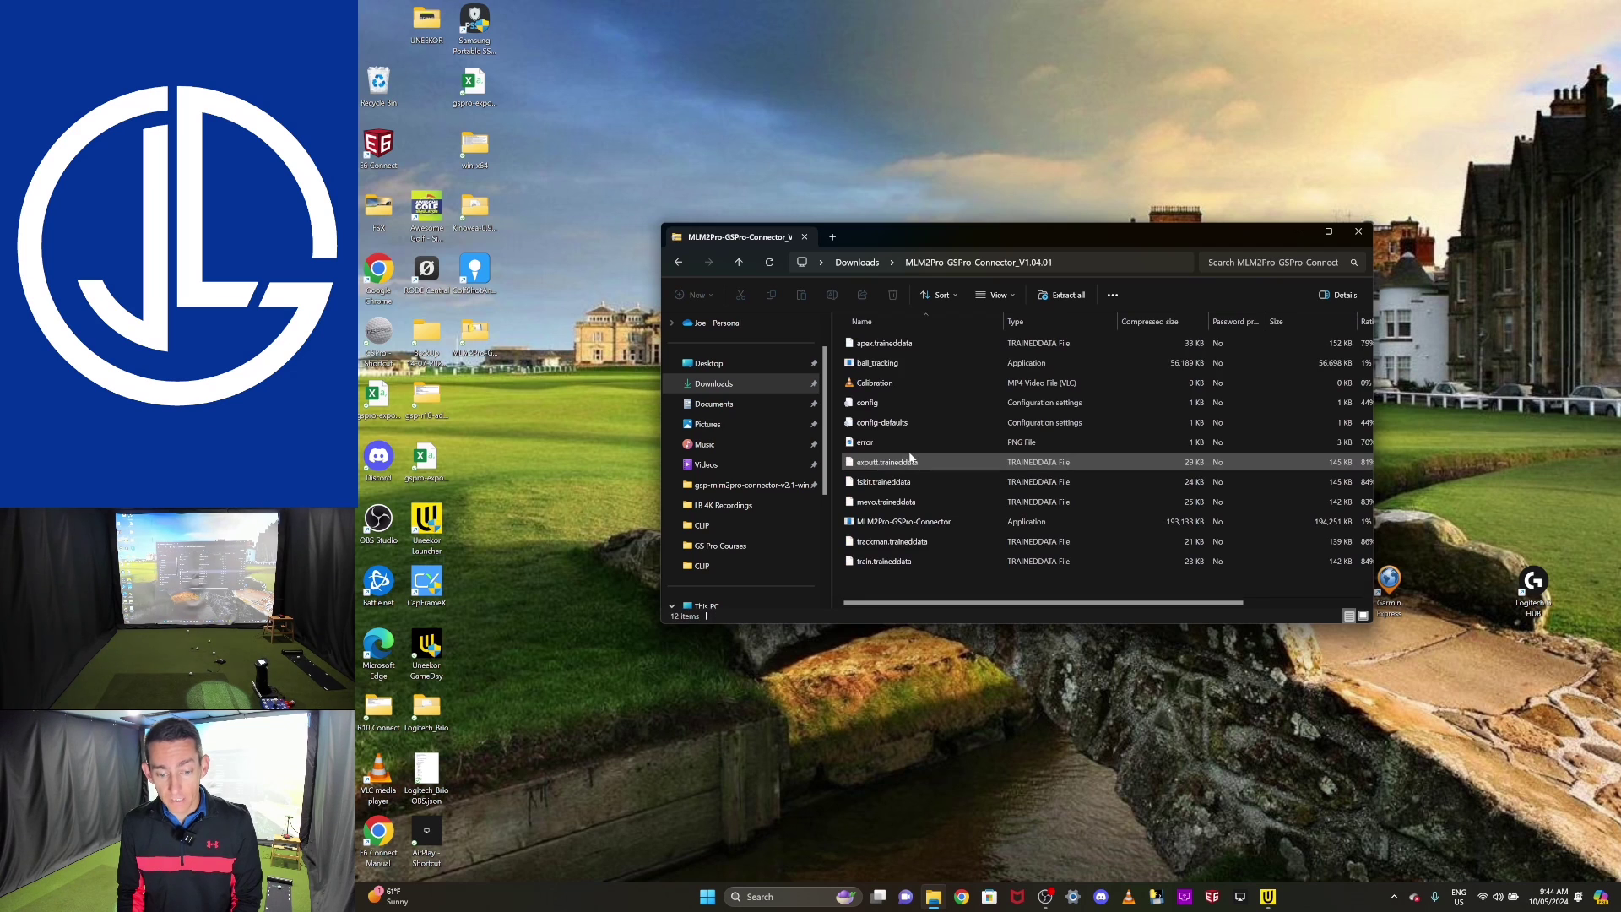
{"action": "double_click", "coordinate": [904, 523]}
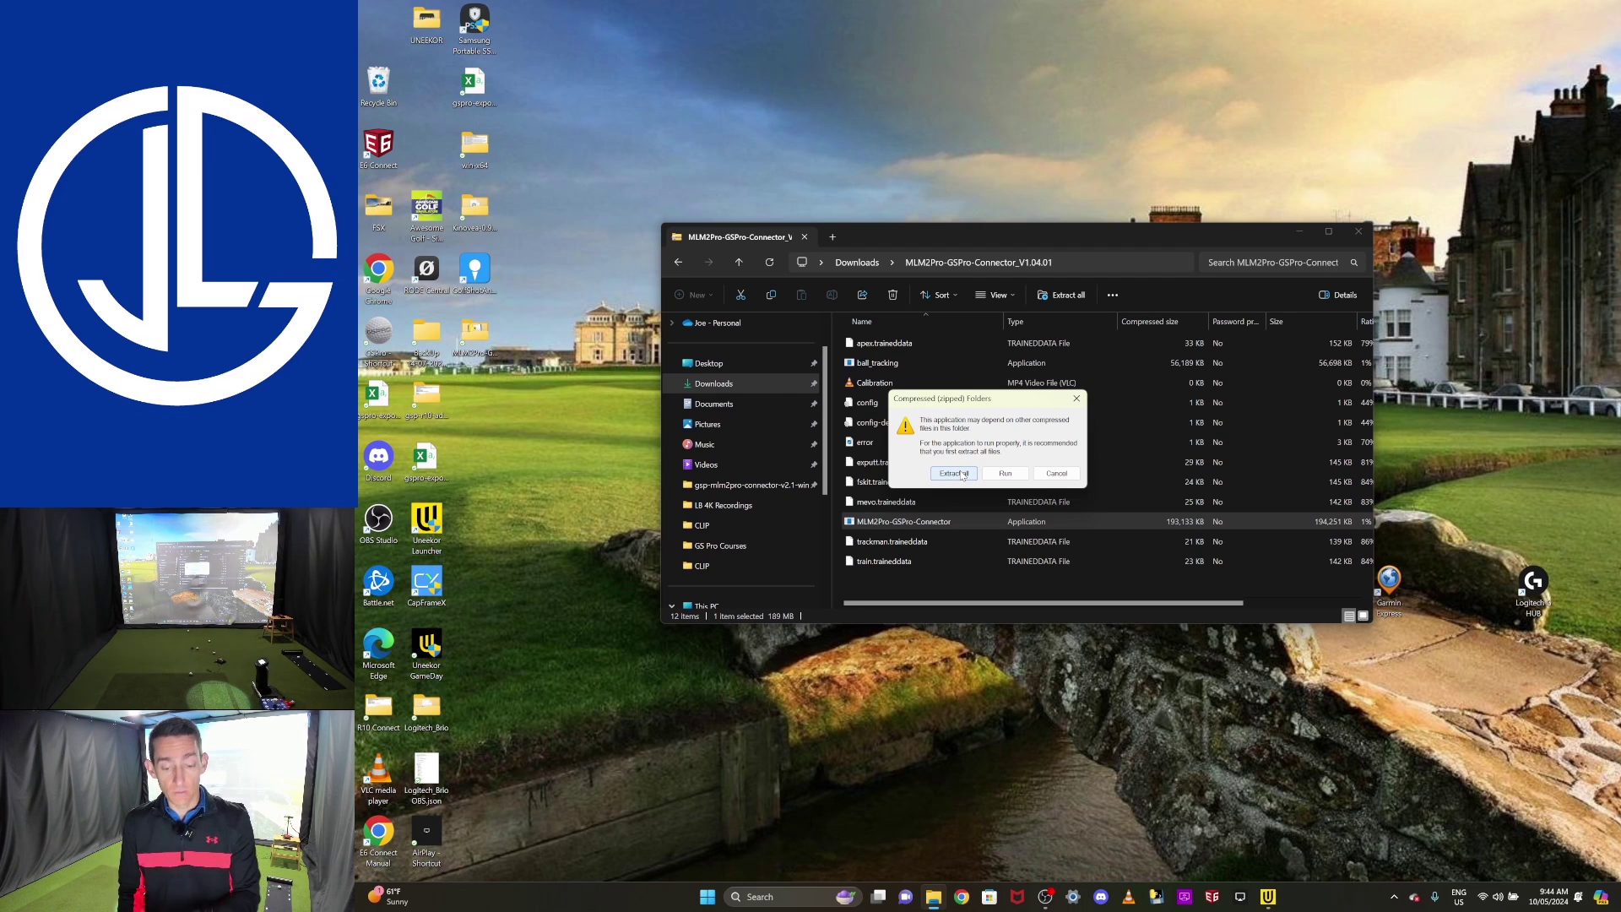
{"action": "left_click", "coordinate": [961, 474]}
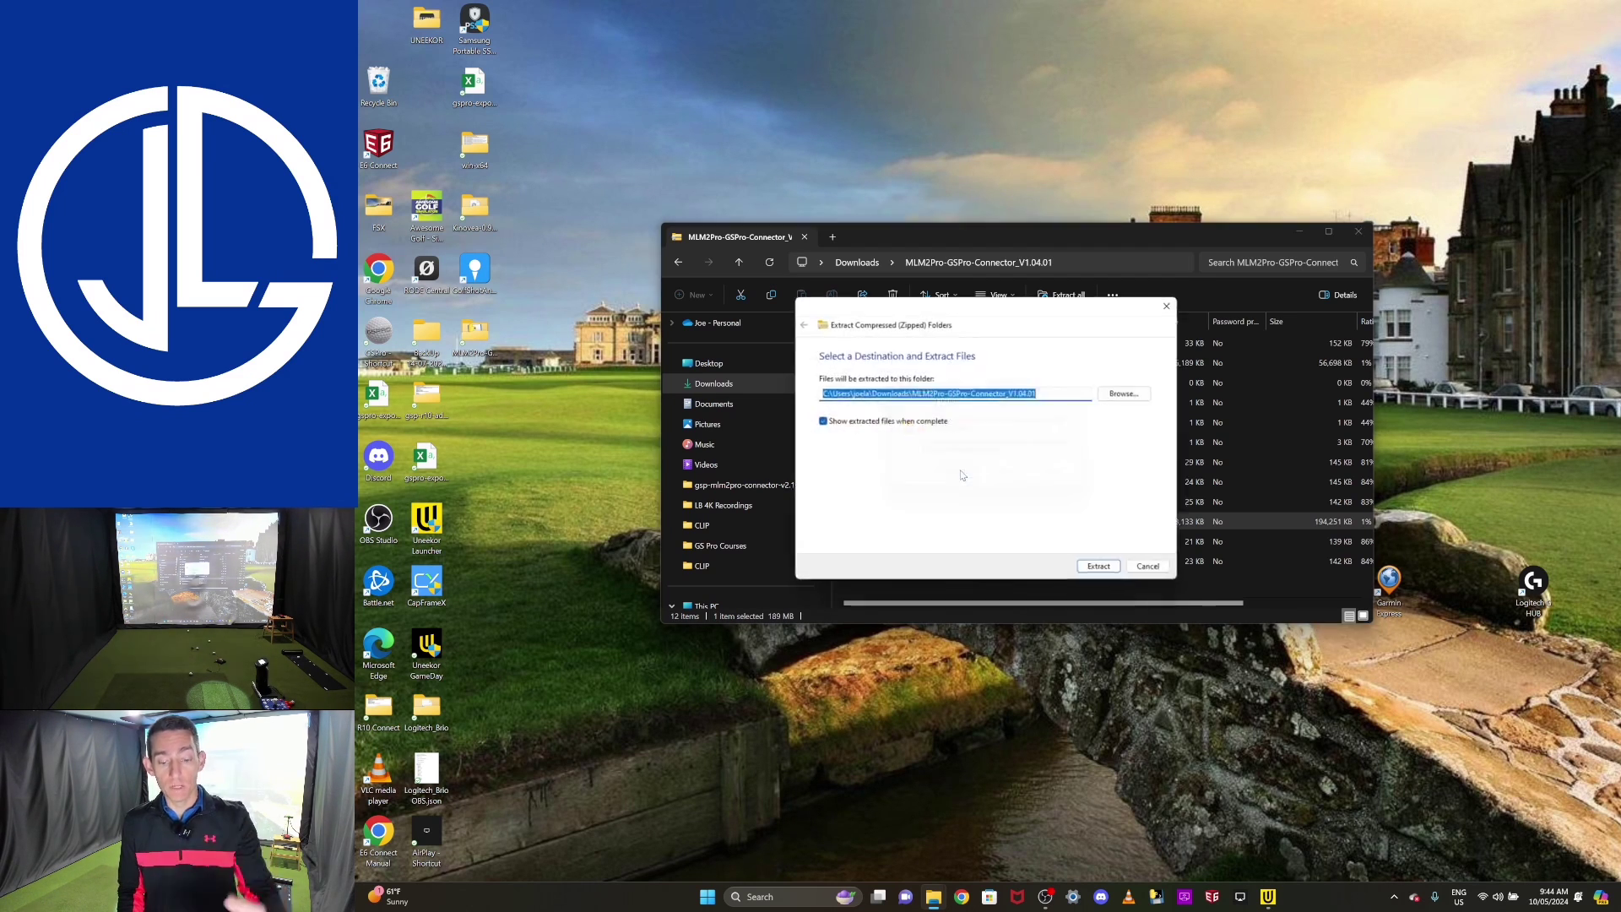
{"action": "left_click", "coordinate": [1103, 569]}
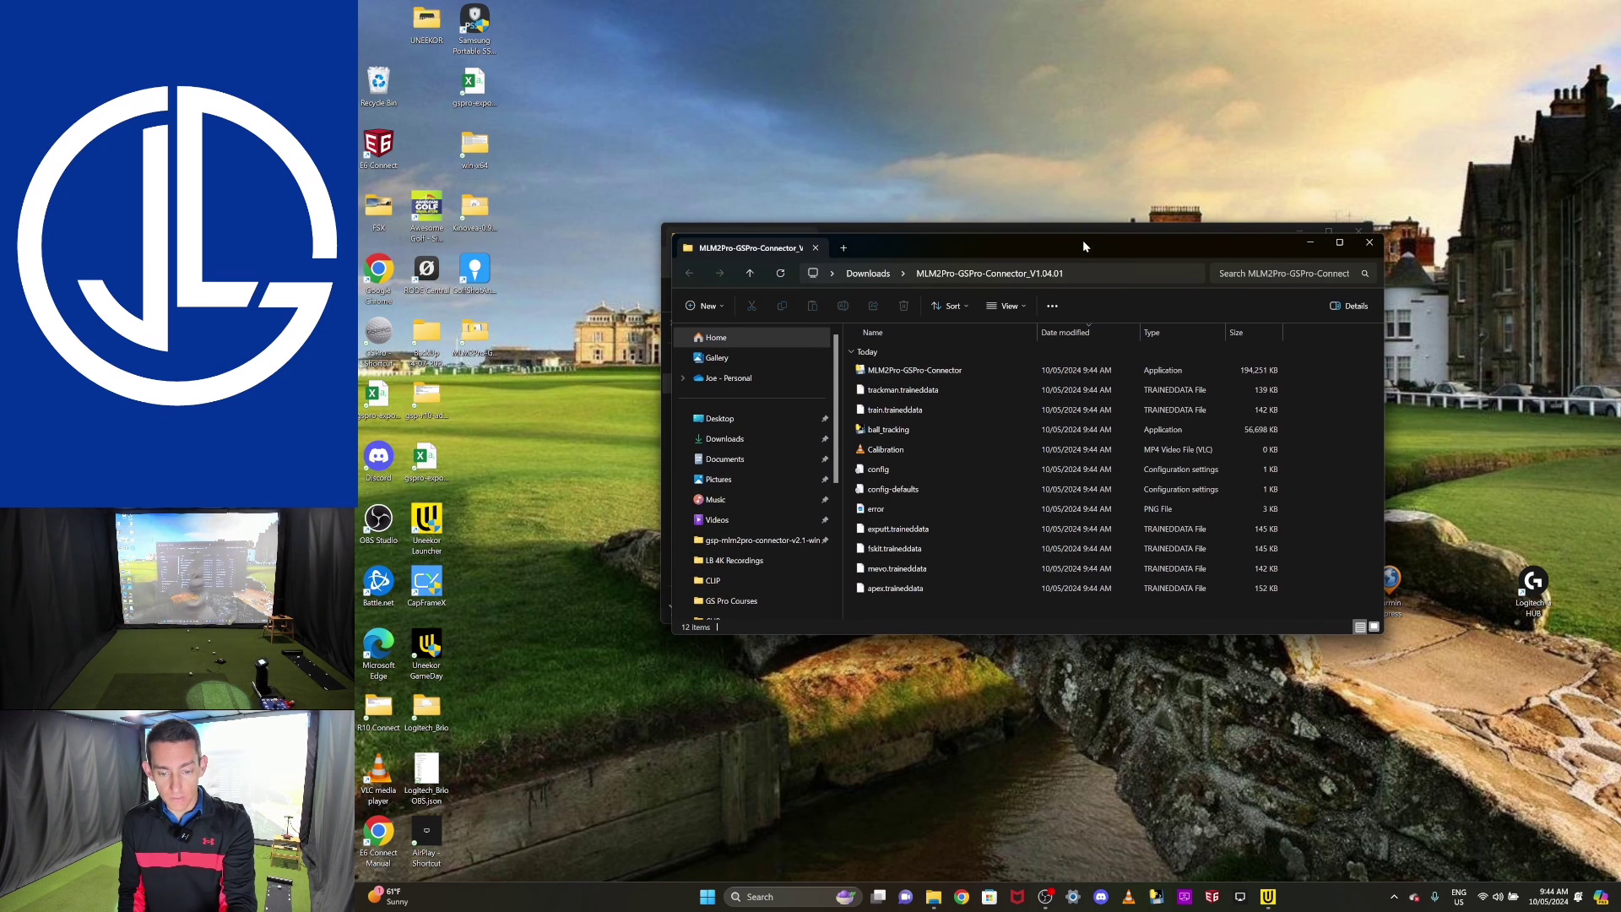
Step: Close the zip archive's window and select the extracted MLM2Pro-GSPro-Connector_V1.04.01 folder in Downloads
{"action": "left_click_drag", "start_coordinate": [1084, 246], "coordinate": [1192, 493]}
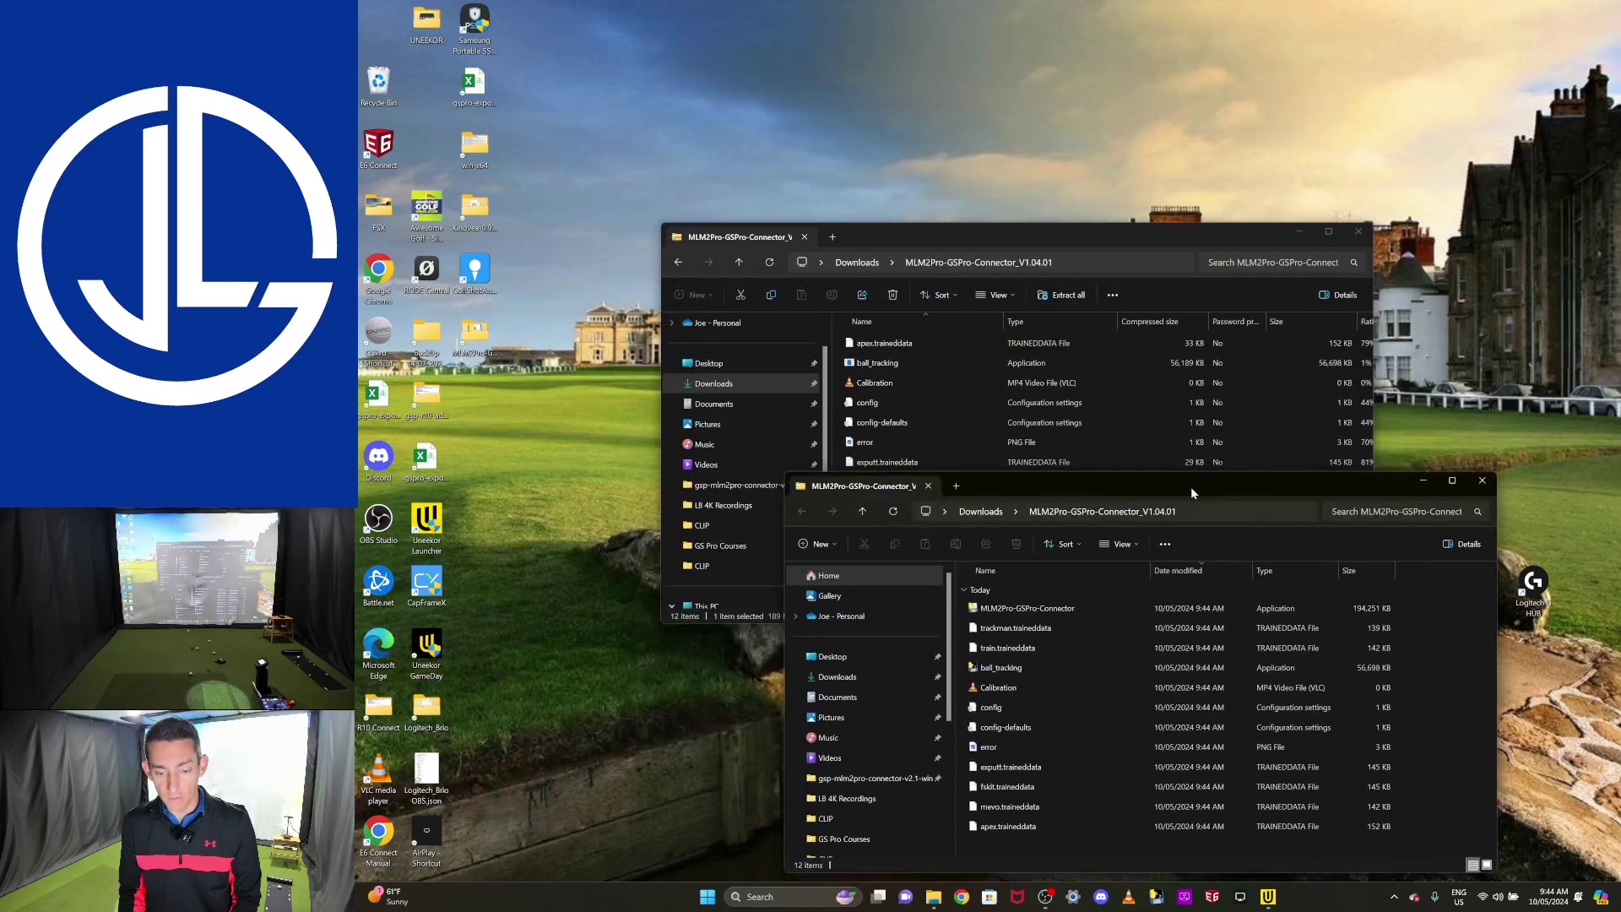
{"action": "left_click", "coordinate": [1358, 237]}
{"action": "left_click_drag", "start_coordinate": [1233, 487], "coordinate": [1160, 275]}
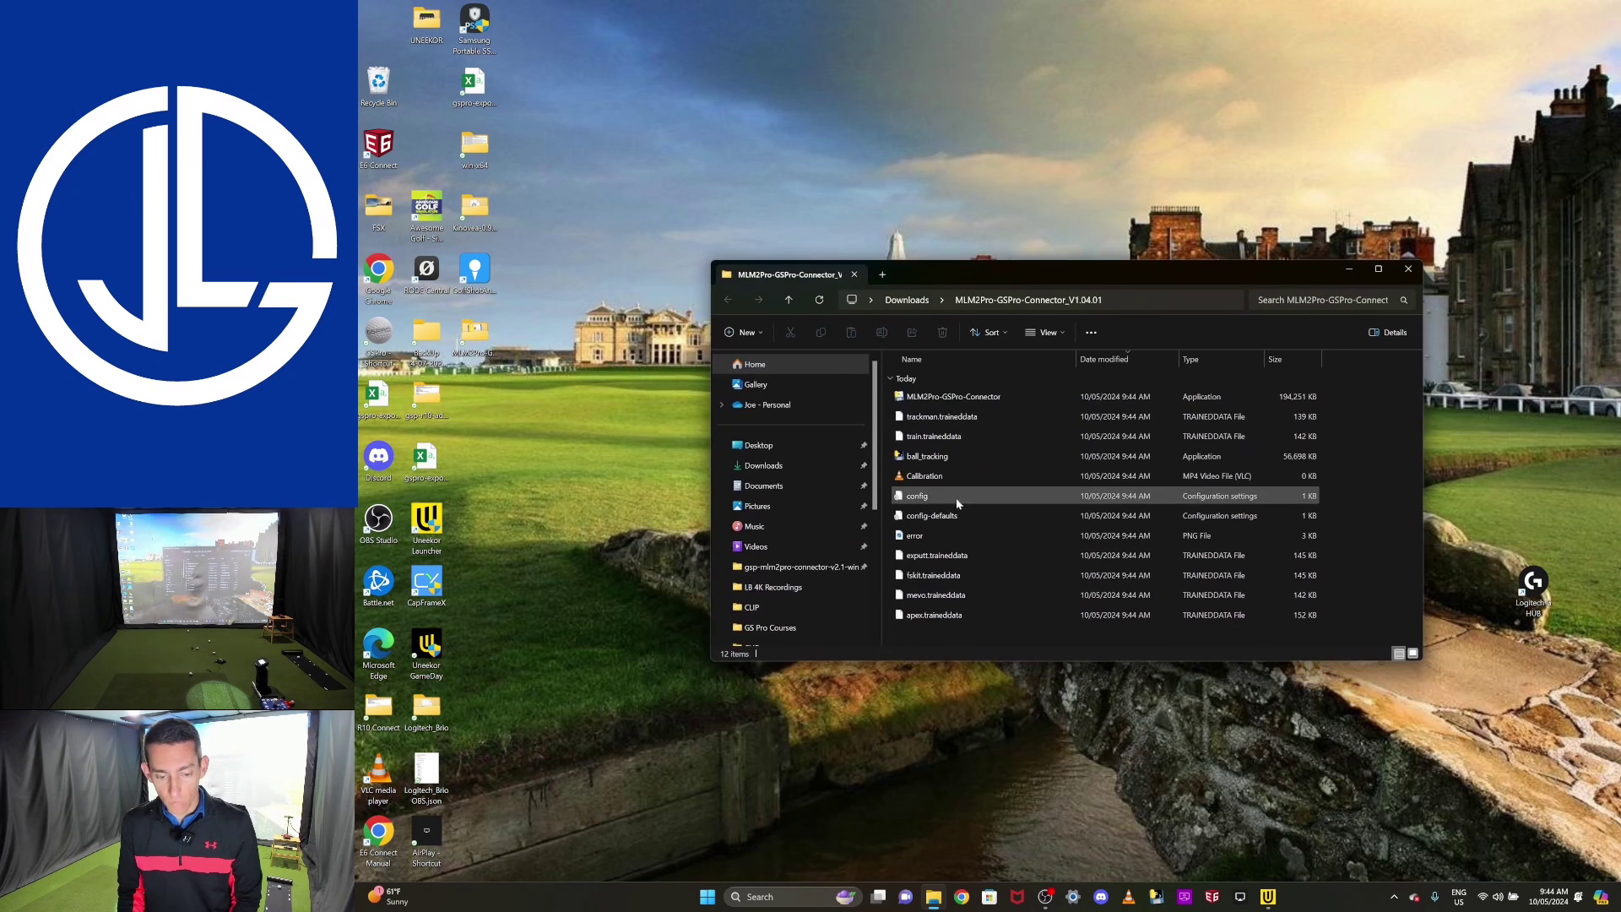
{"action": "left_click", "coordinate": [777, 468]}
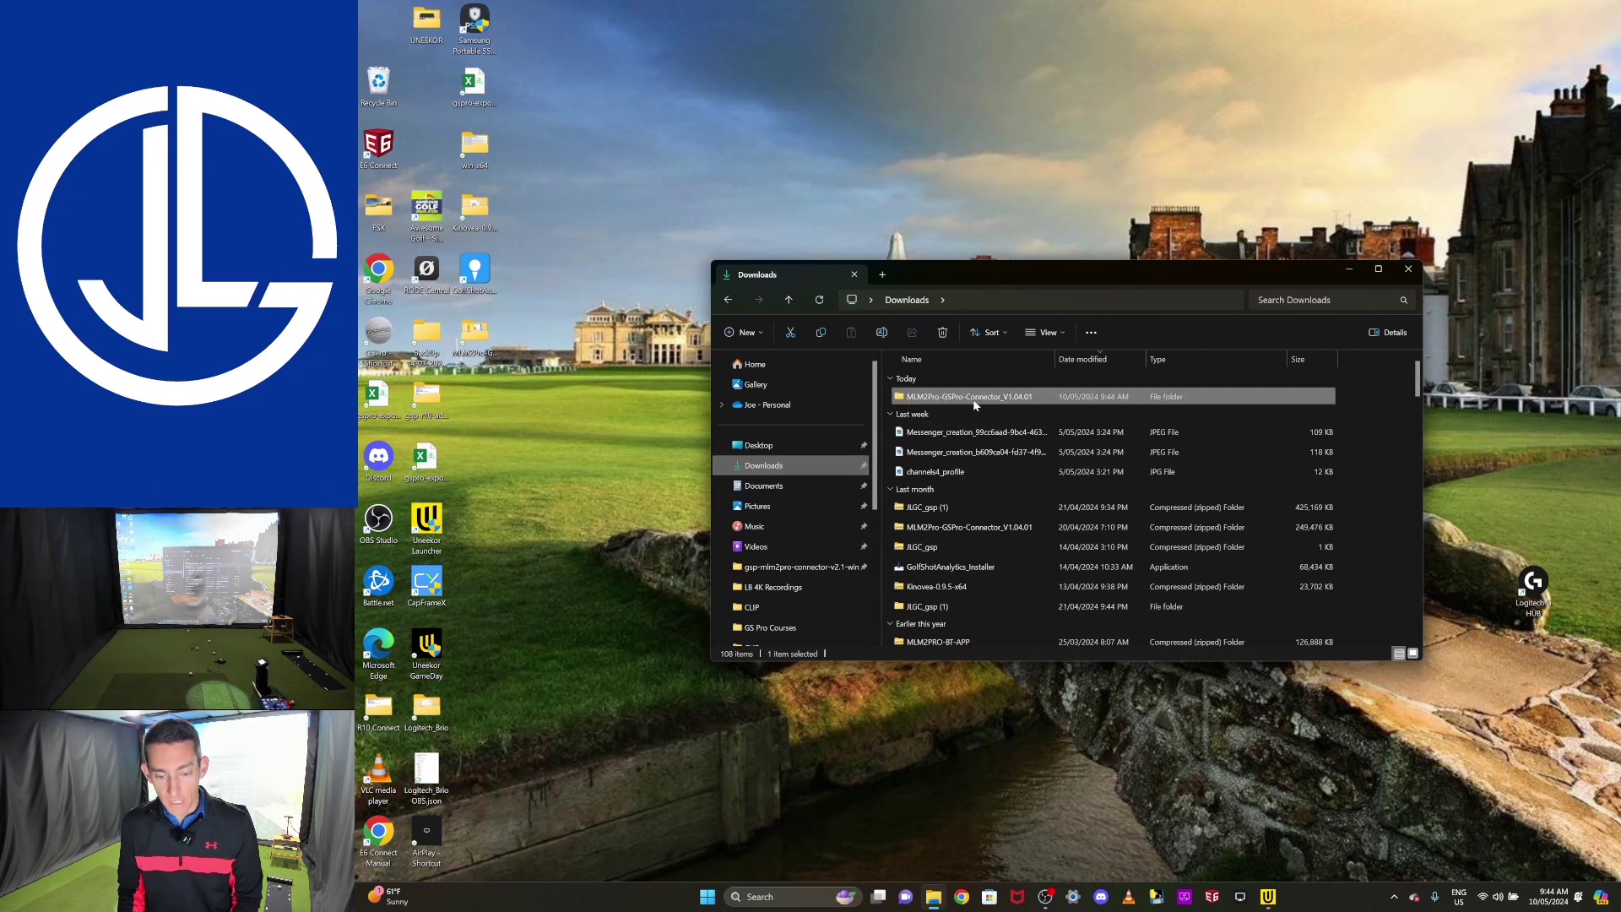
{"action": "left_click", "coordinate": [940, 397]}
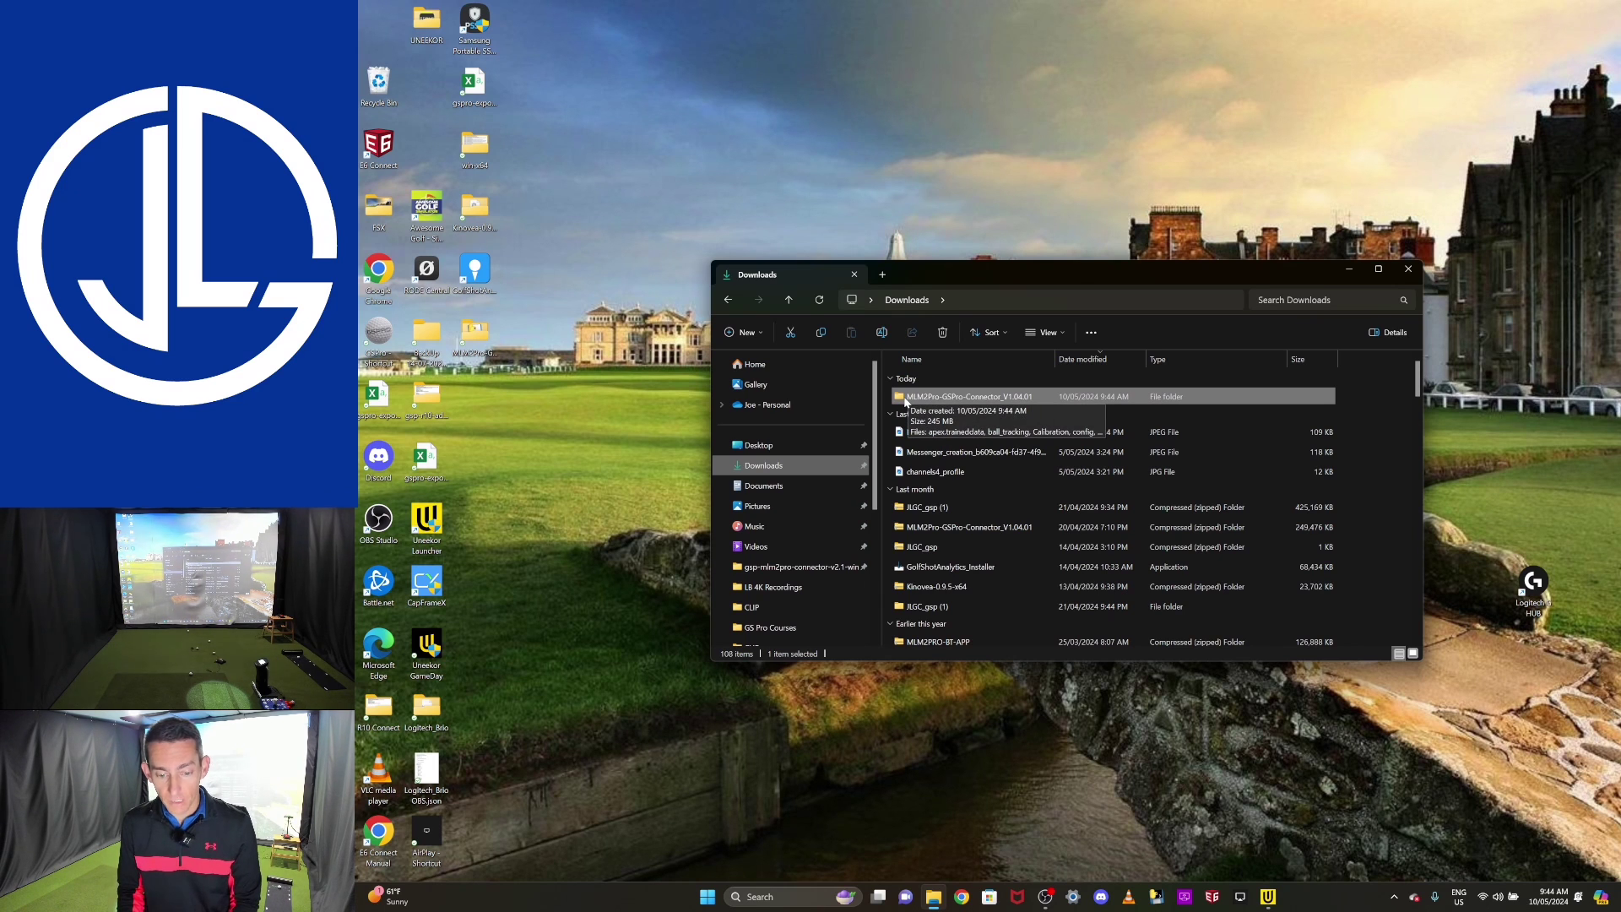
{"action": "mouse_move", "coordinate": [905, 402]}
{"action": "left_mouse_down"}
{"action": "mouse_move", "coordinate": [473, 387]}
{"action": "mouse_move", "coordinate": [962, 390]}
{"action": "mouse_move", "coordinate": [929, 397]}
{"action": "left_mouse_up"}
Step: Launch the MLM2Pro-GSPro-Connector application from the desktop copy of the MLM2Pro-GSPro-Connector_V1.04.01 folder
{"action": "double_click", "coordinate": [937, 396]}
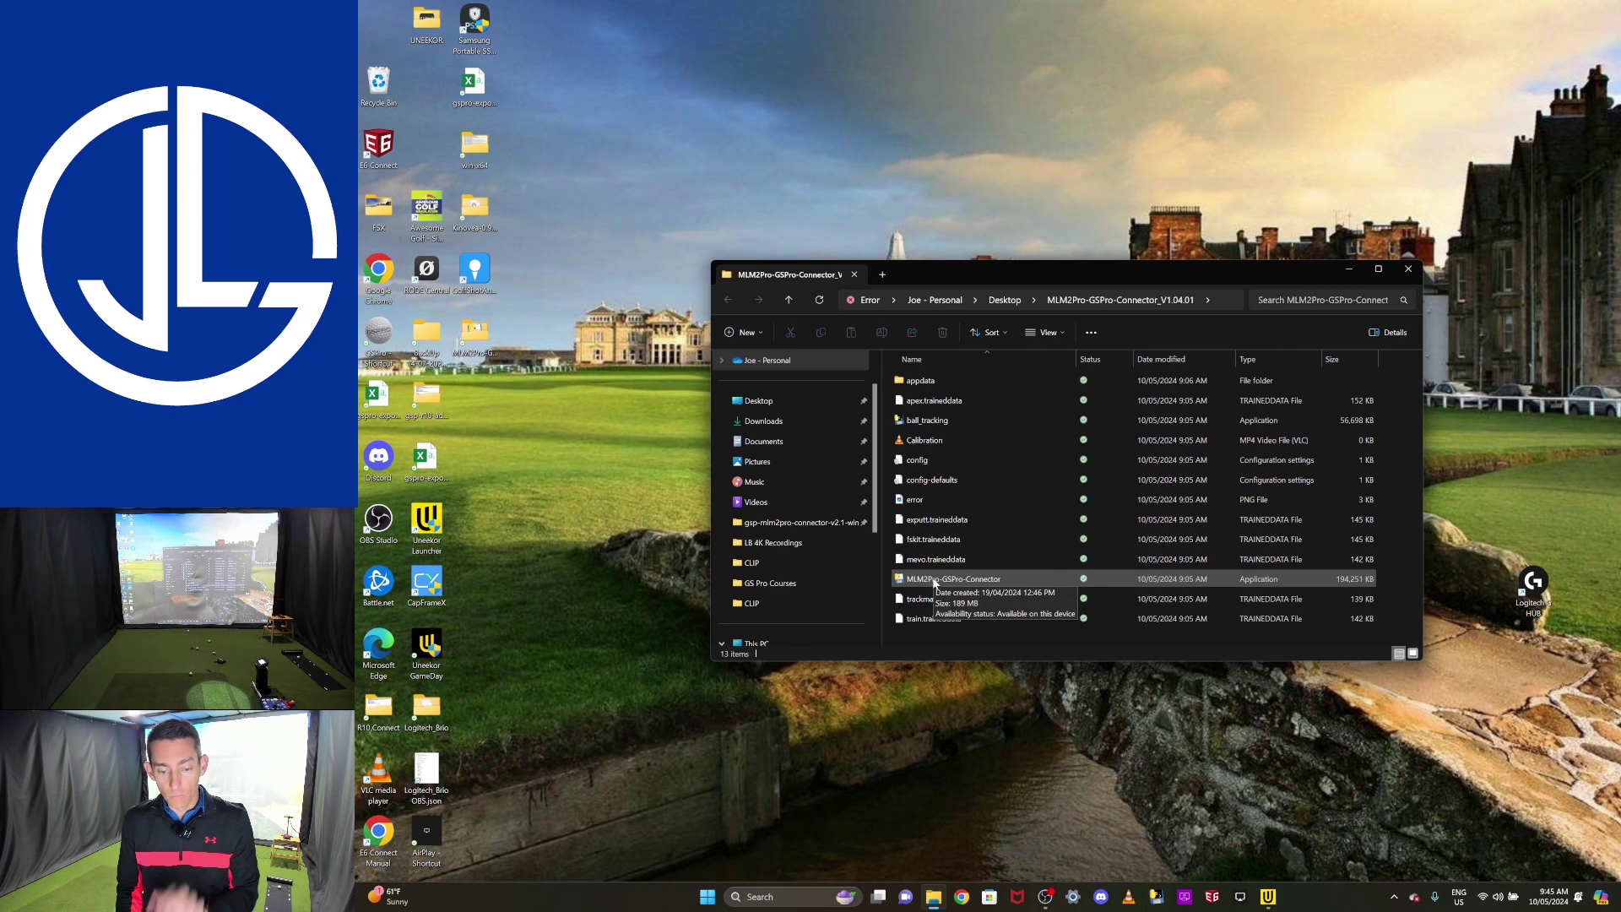
{"action": "mouse_move", "coordinate": [902, 582]}
{"action": "left_mouse_down"}
{"action": "mouse_move", "coordinate": [676, 539]}
{"action": "mouse_move", "coordinate": [559, 481]}
{"action": "mouse_move", "coordinate": [891, 617]}
{"action": "mouse_move", "coordinate": [925, 583]}
{"action": "left_mouse_up"}
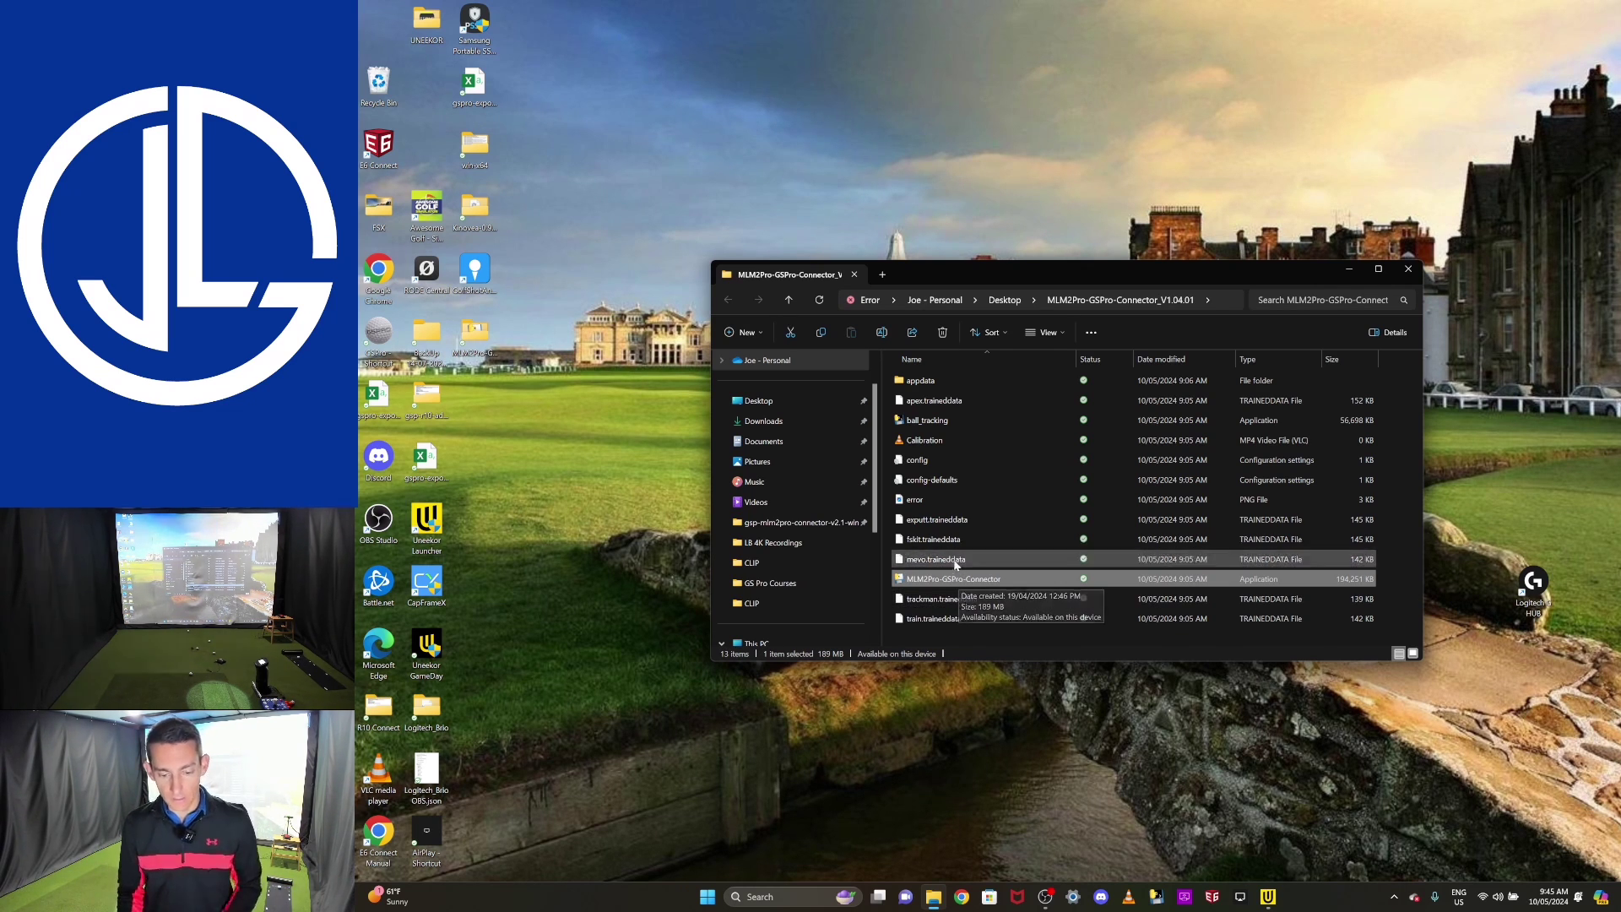
{"action": "double_click", "coordinate": [906, 581]}
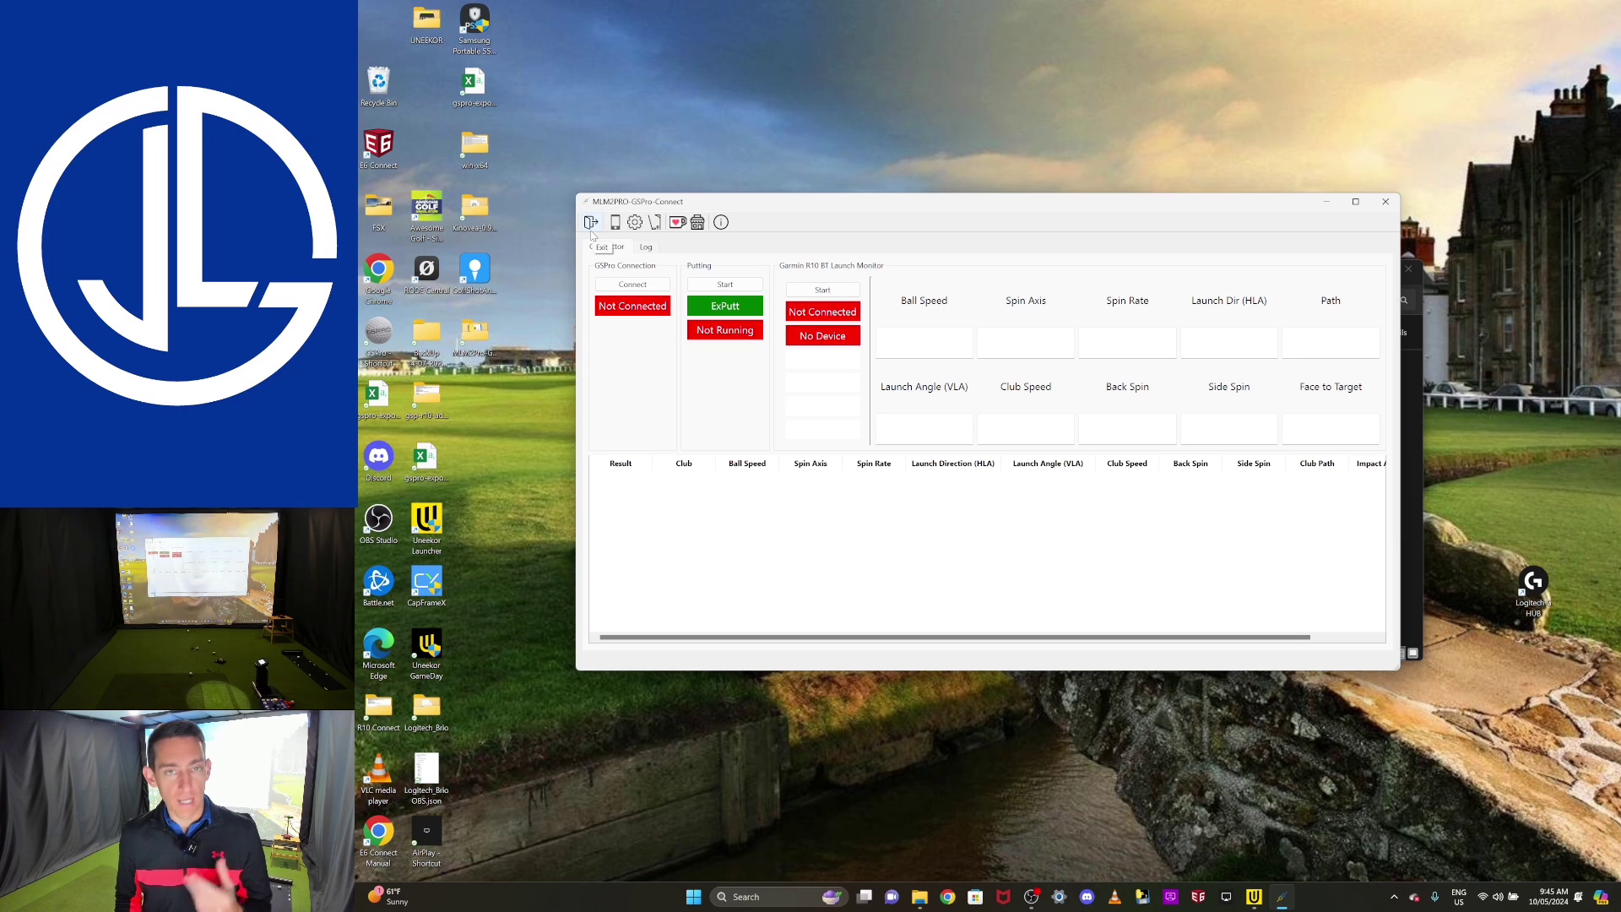
Step: Choose Garmin R10 BT as the launch monitor in the connector settings and save them
{"action": "left_click", "coordinate": [635, 223]}
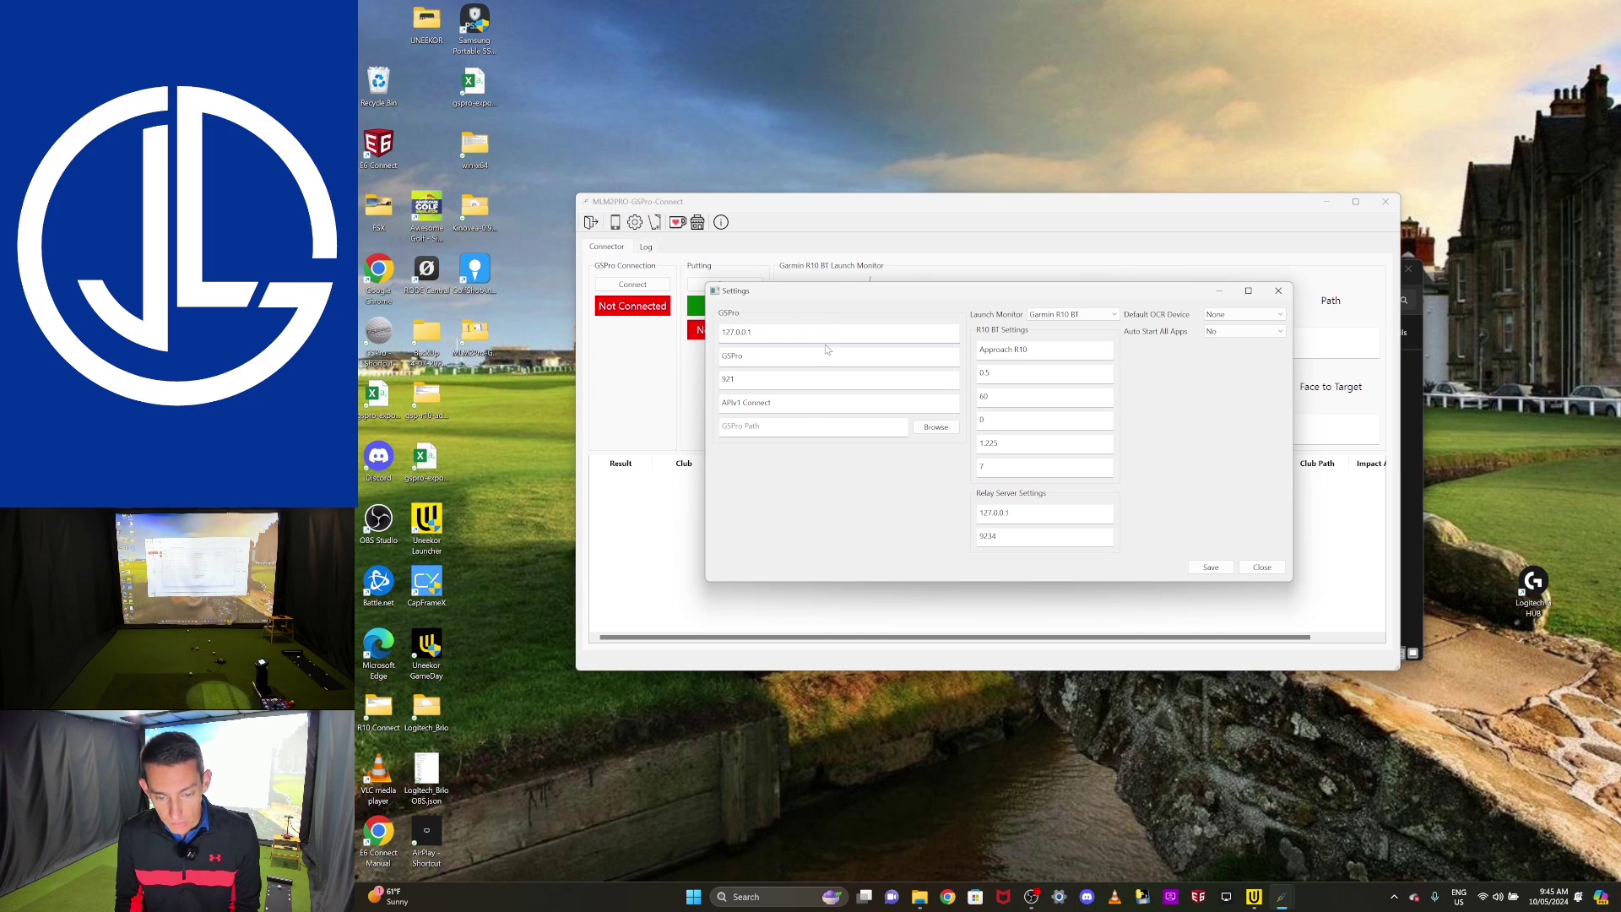
{"action": "left_click", "coordinate": [1110, 315]}
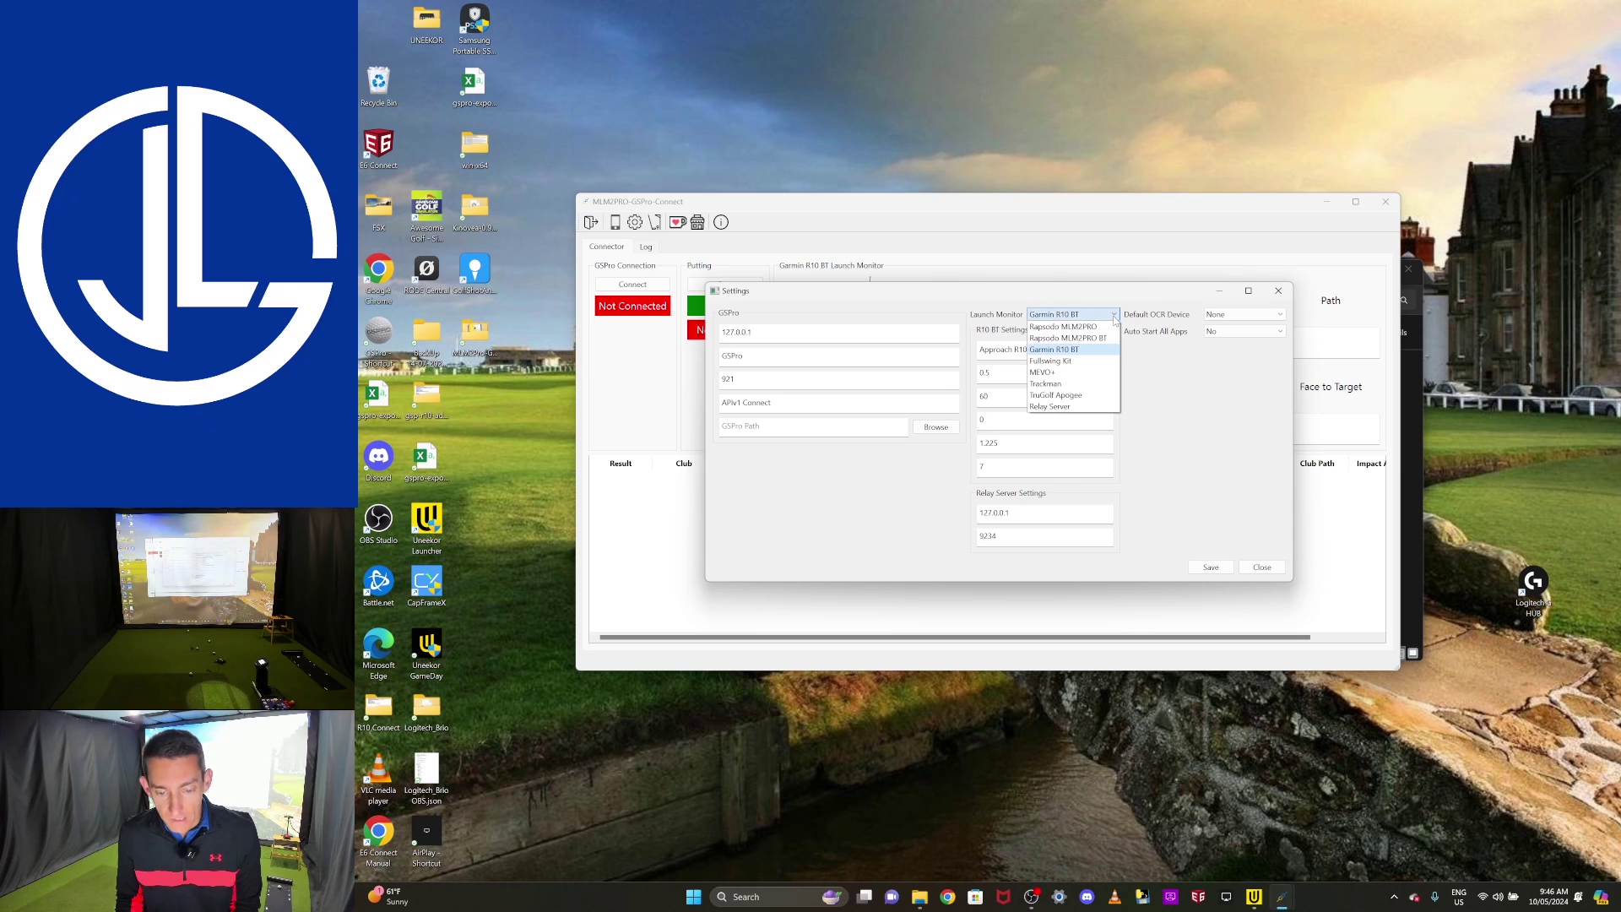
{"action": "left_click", "coordinate": [1076, 355]}
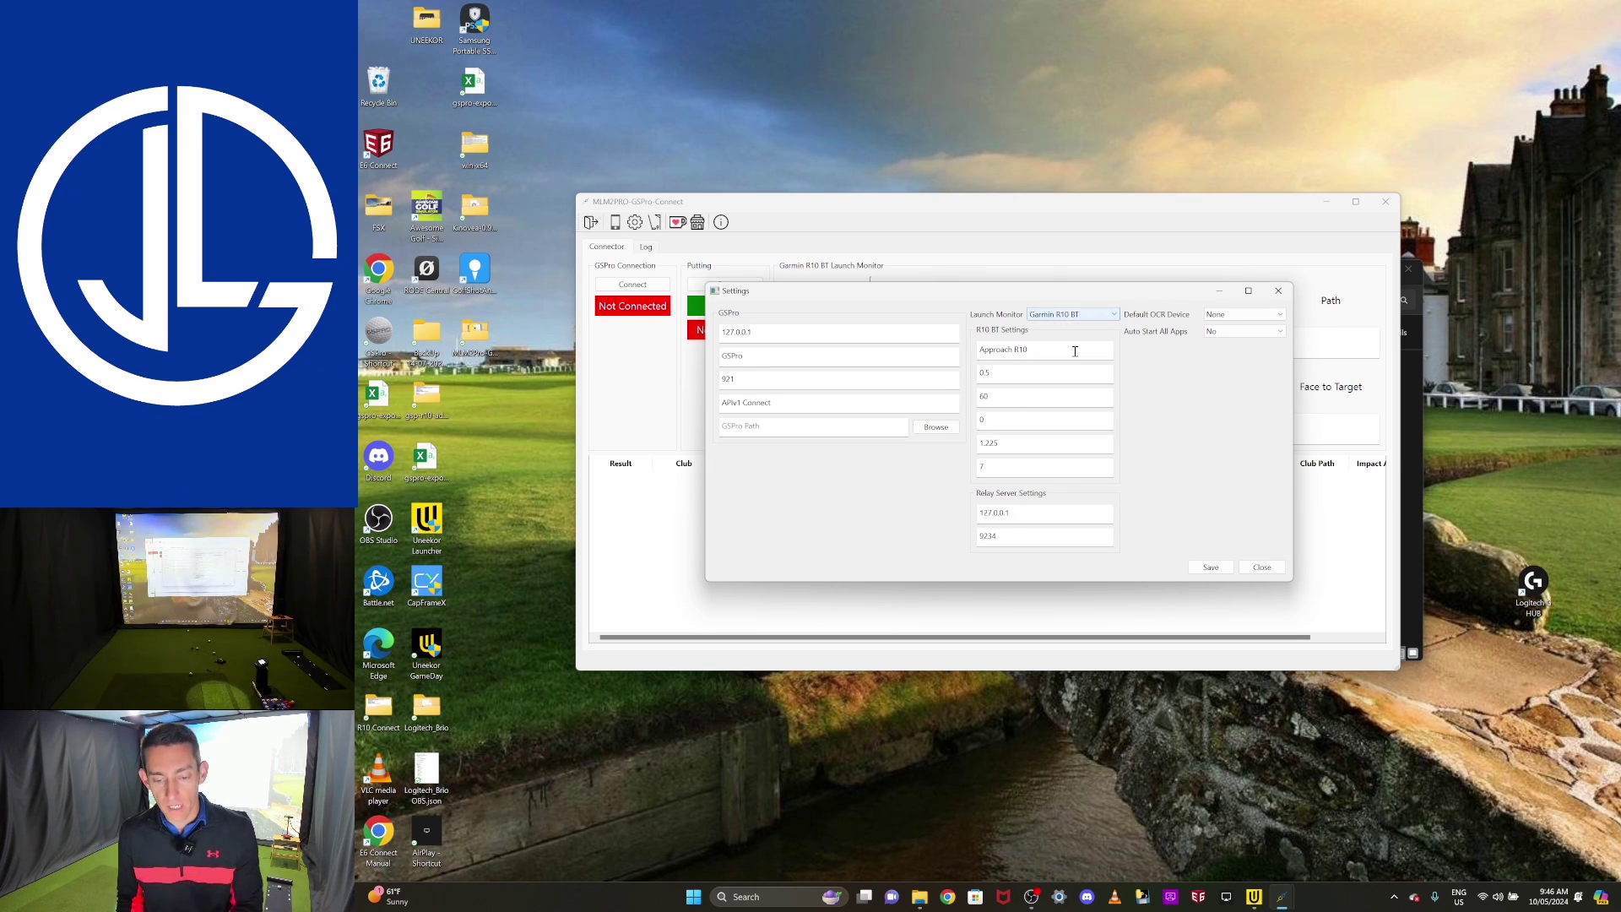
{"action": "left_click", "coordinate": [1105, 318]}
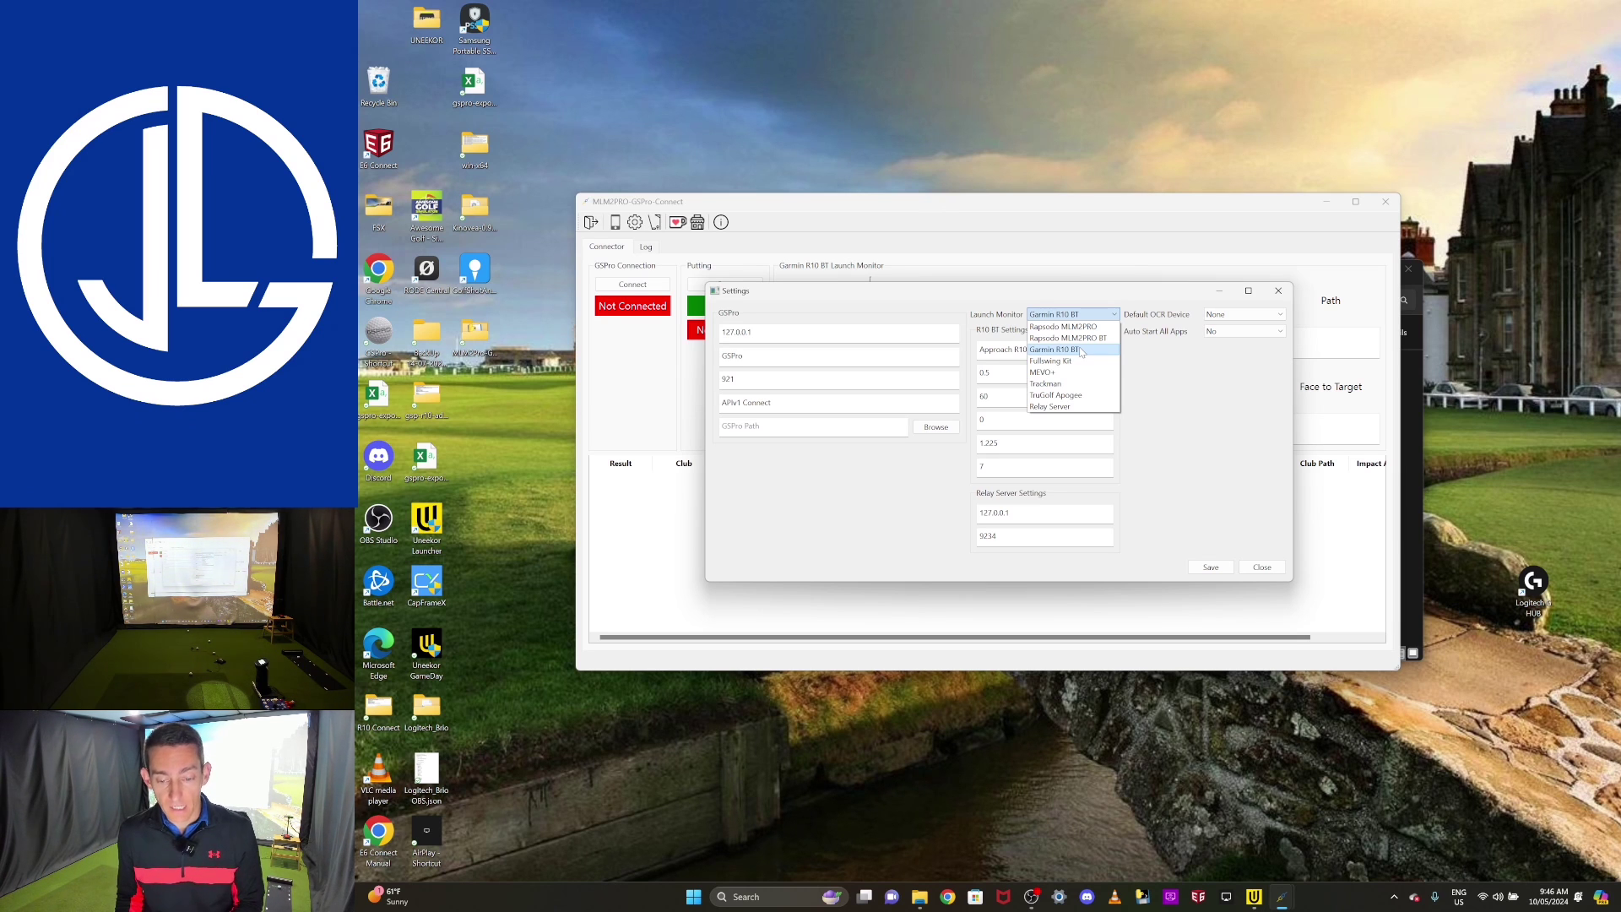
{"action": "left_click", "coordinate": [1081, 351]}
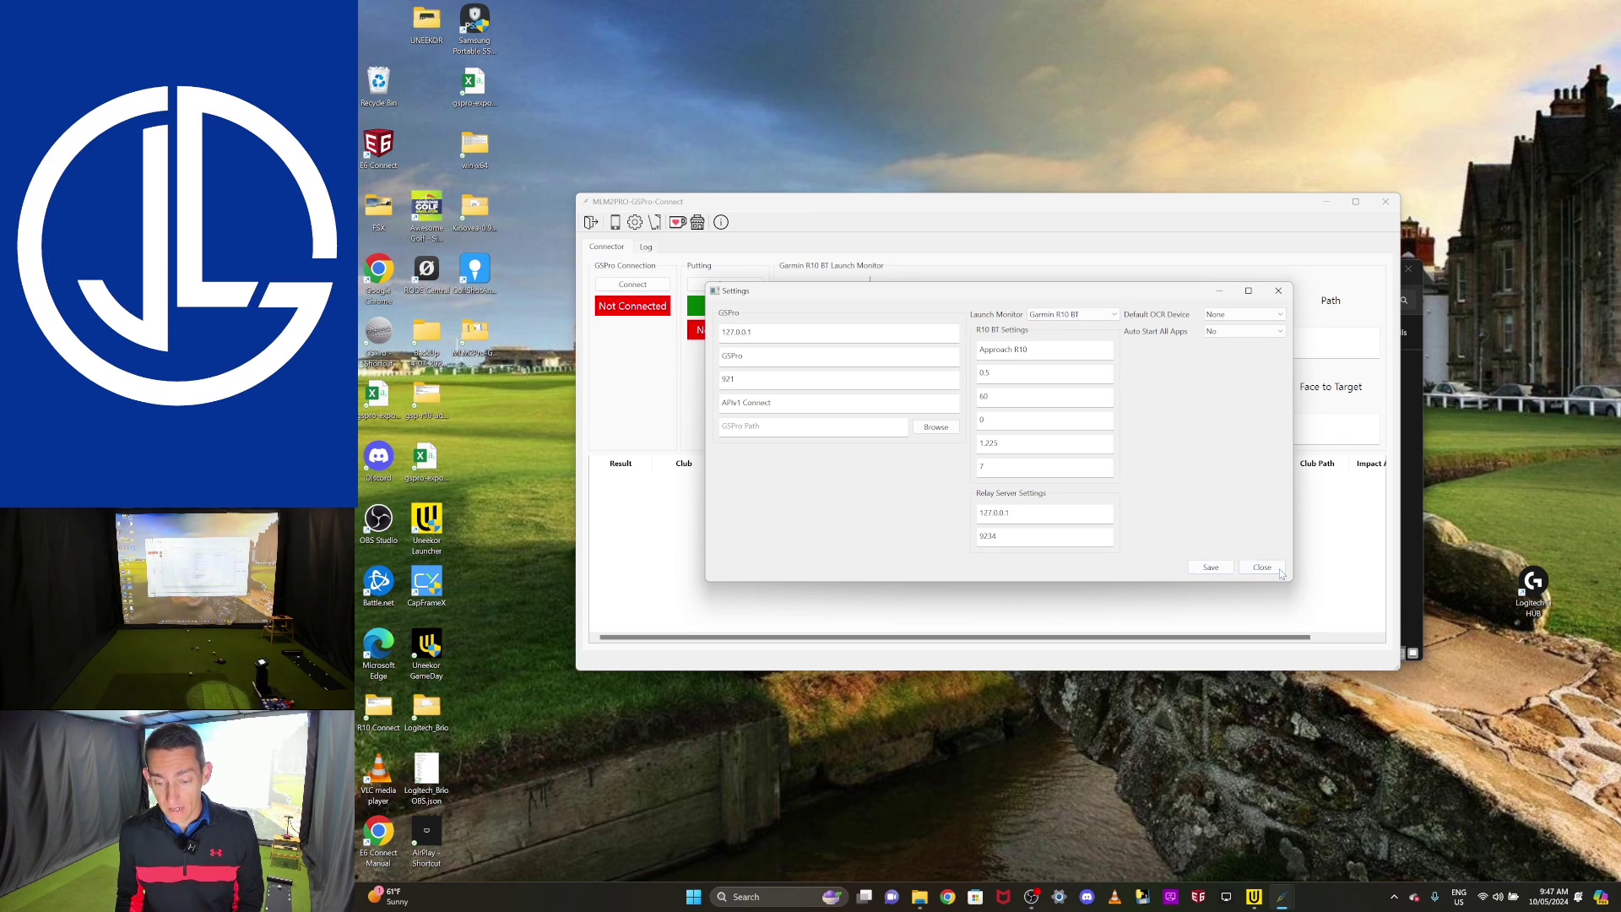
{"action": "left_click", "coordinate": [1226, 572]}
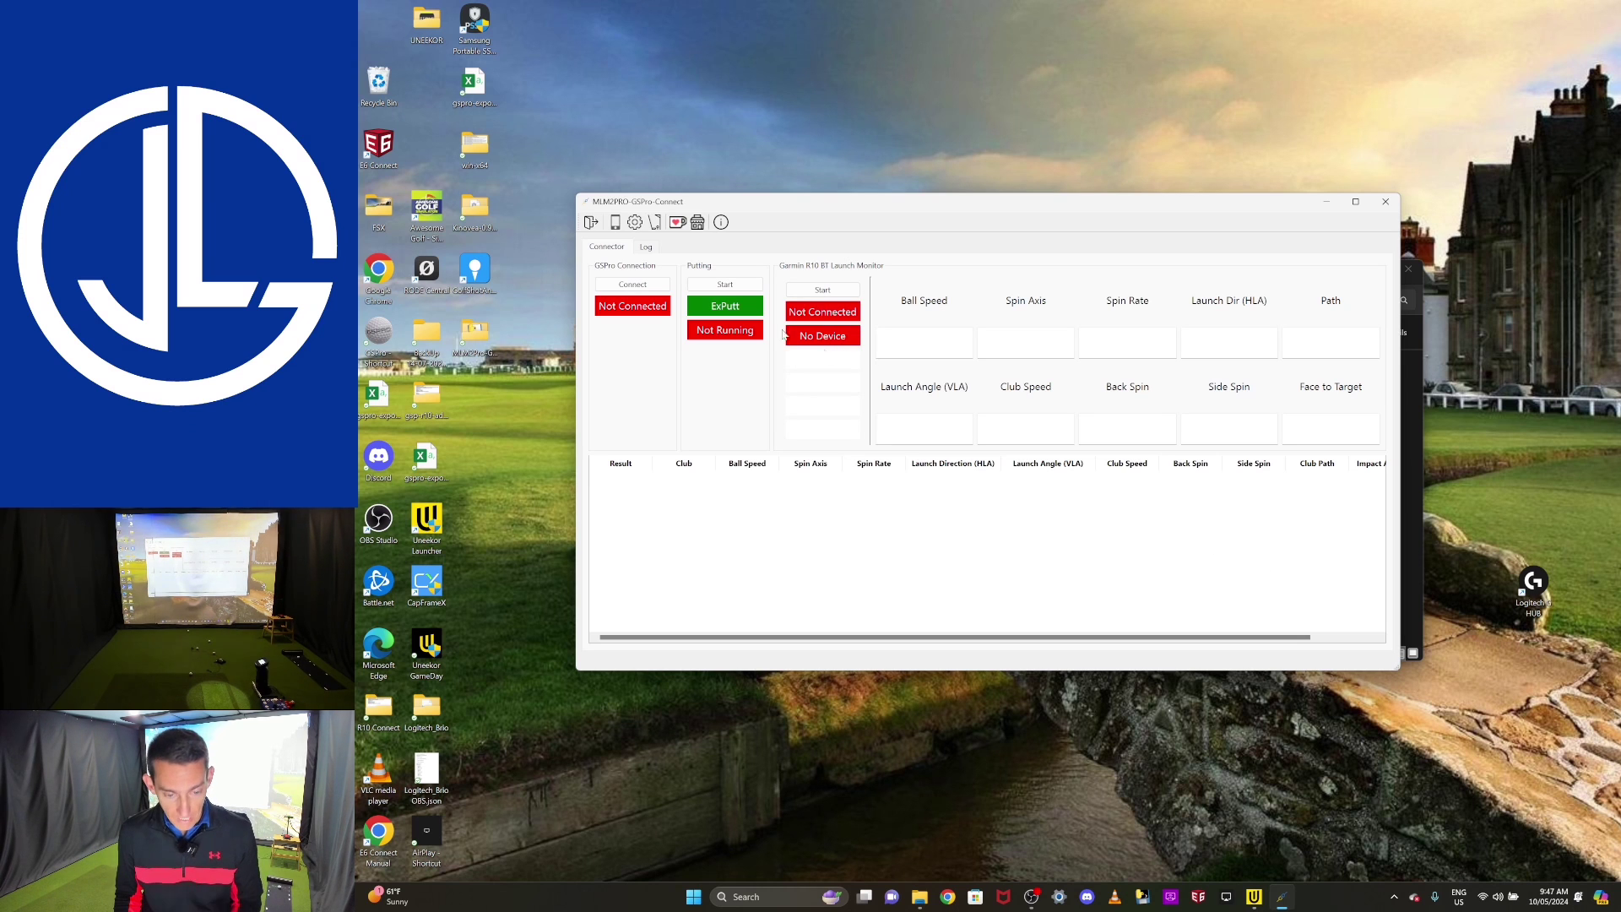
Step: Choose ExPutt as the putting system in the putting settings and close them
{"action": "left_click", "coordinate": [655, 223]}
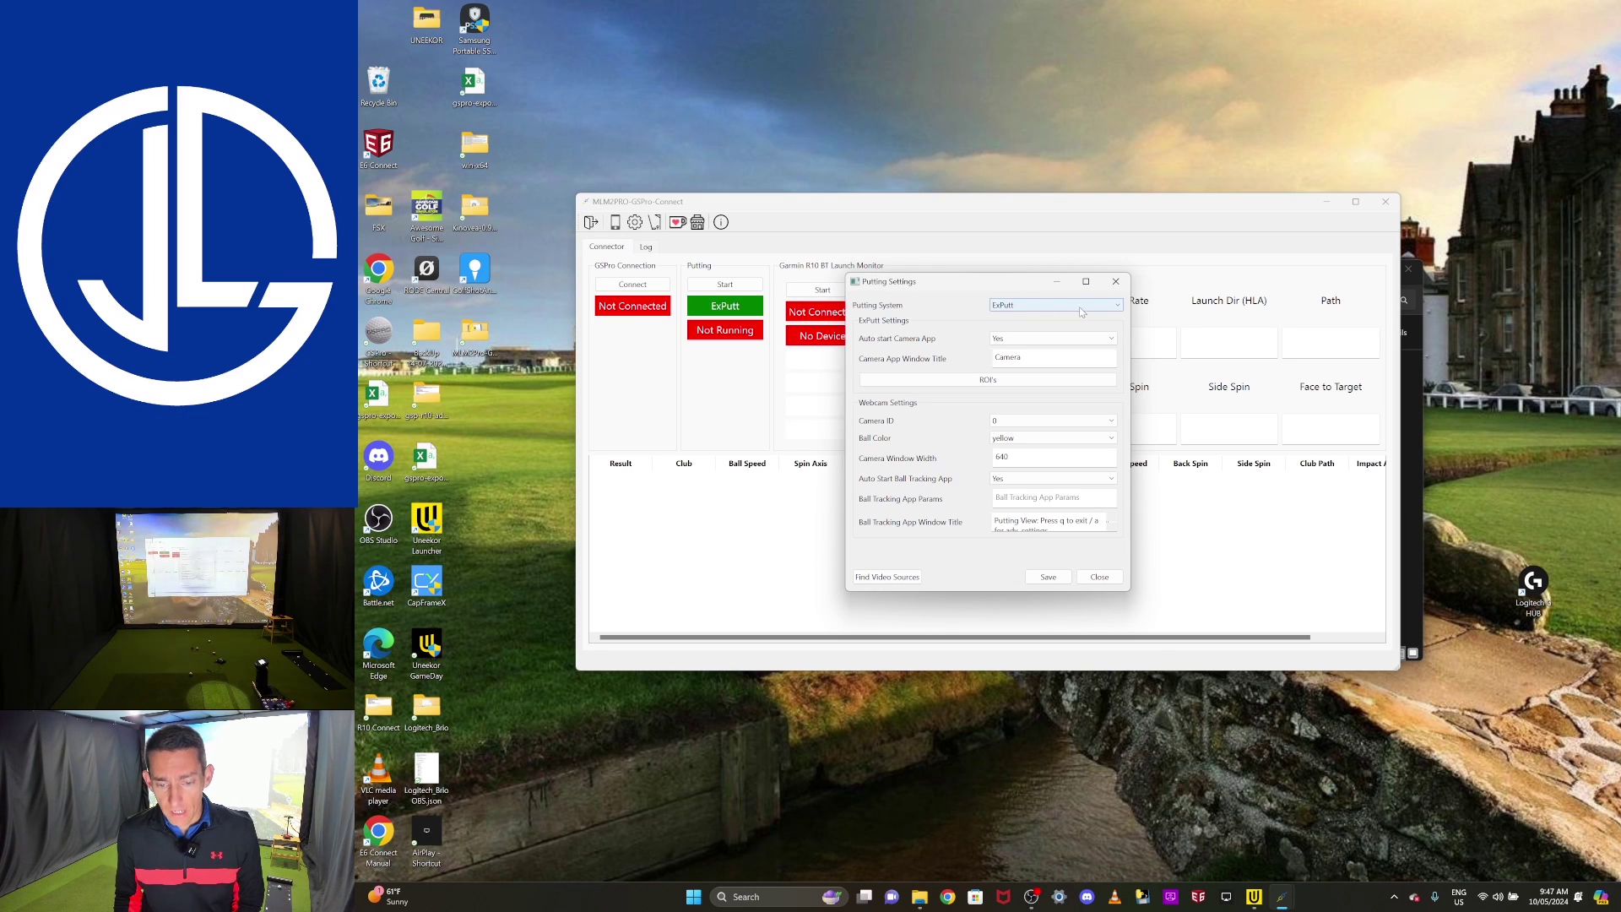
{"action": "left_click", "coordinate": [1119, 312]}
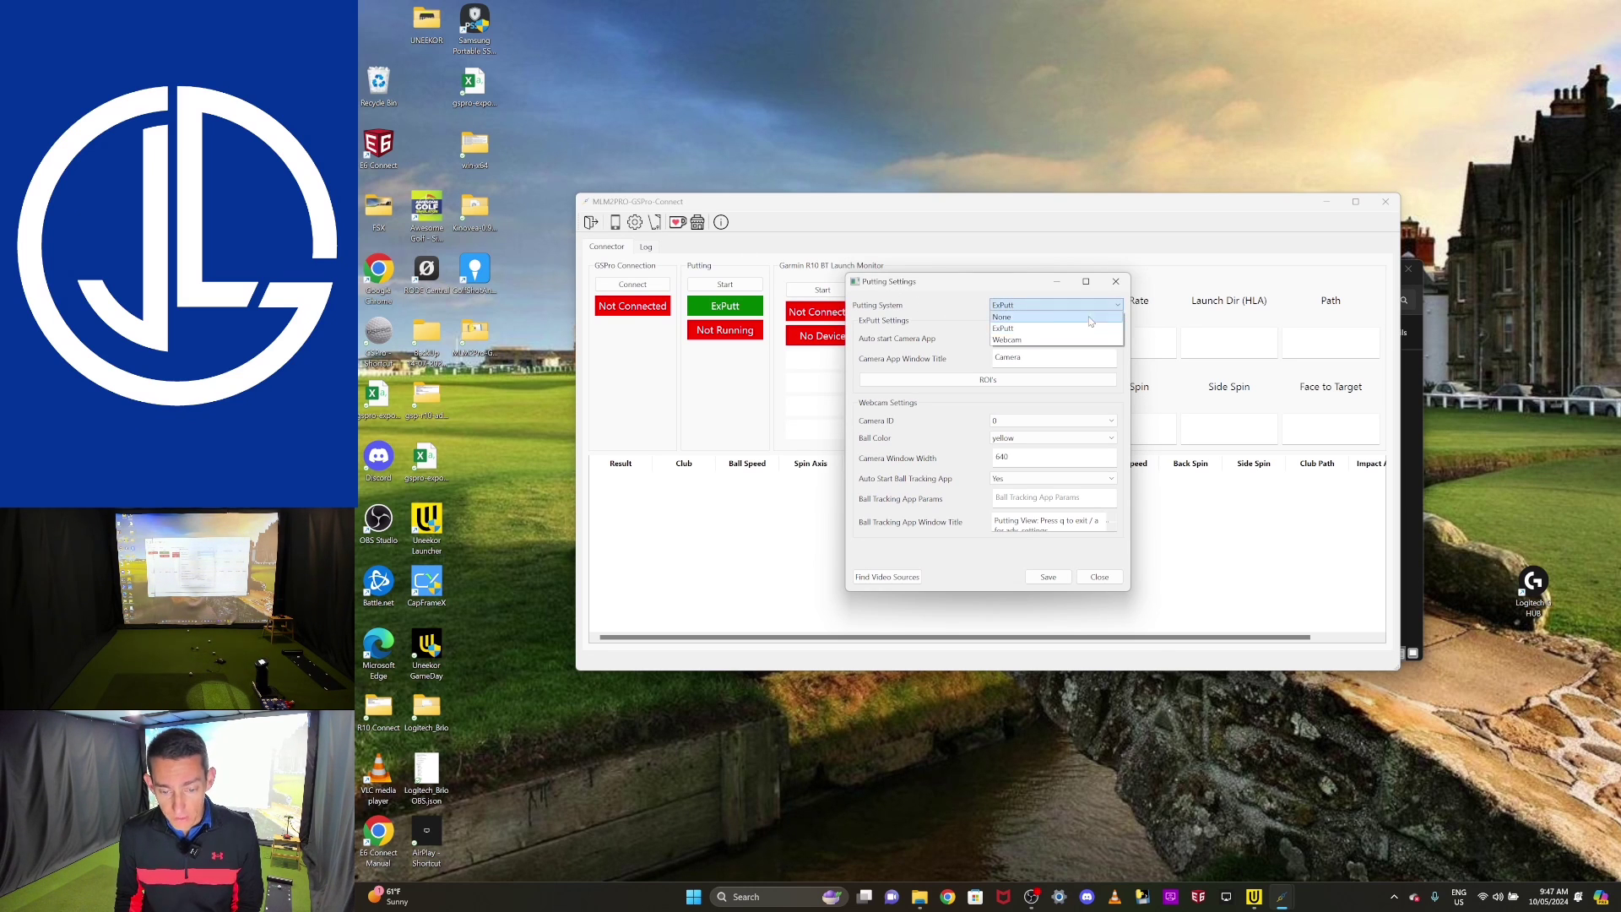
{"action": "left_click", "coordinate": [1048, 329]}
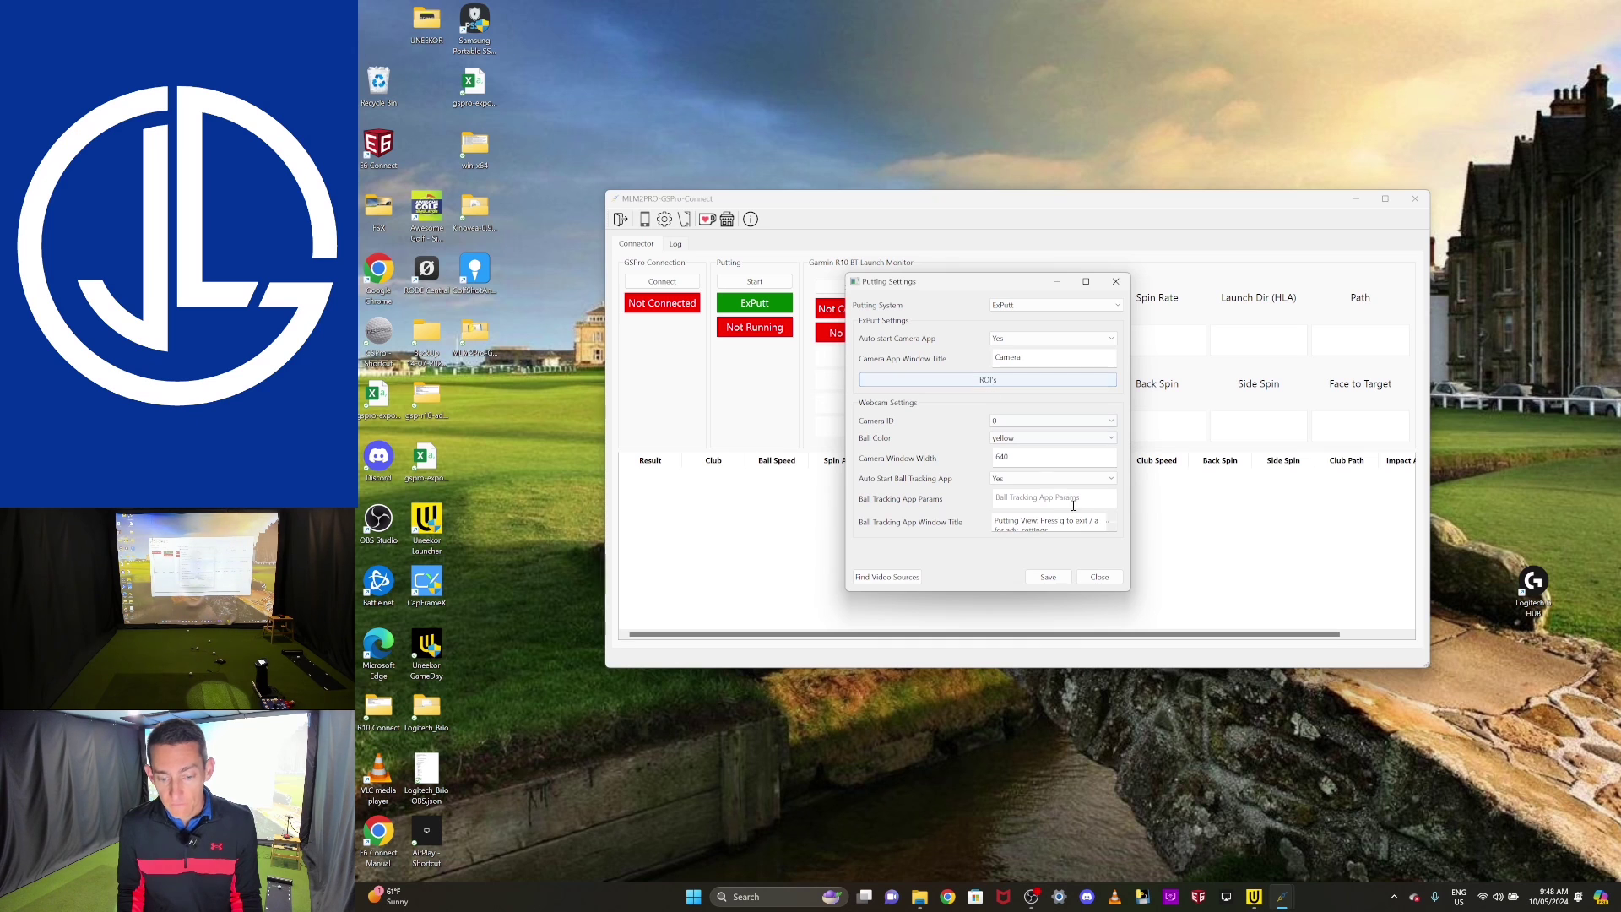
{"action": "left_click", "coordinate": [1106, 579]}
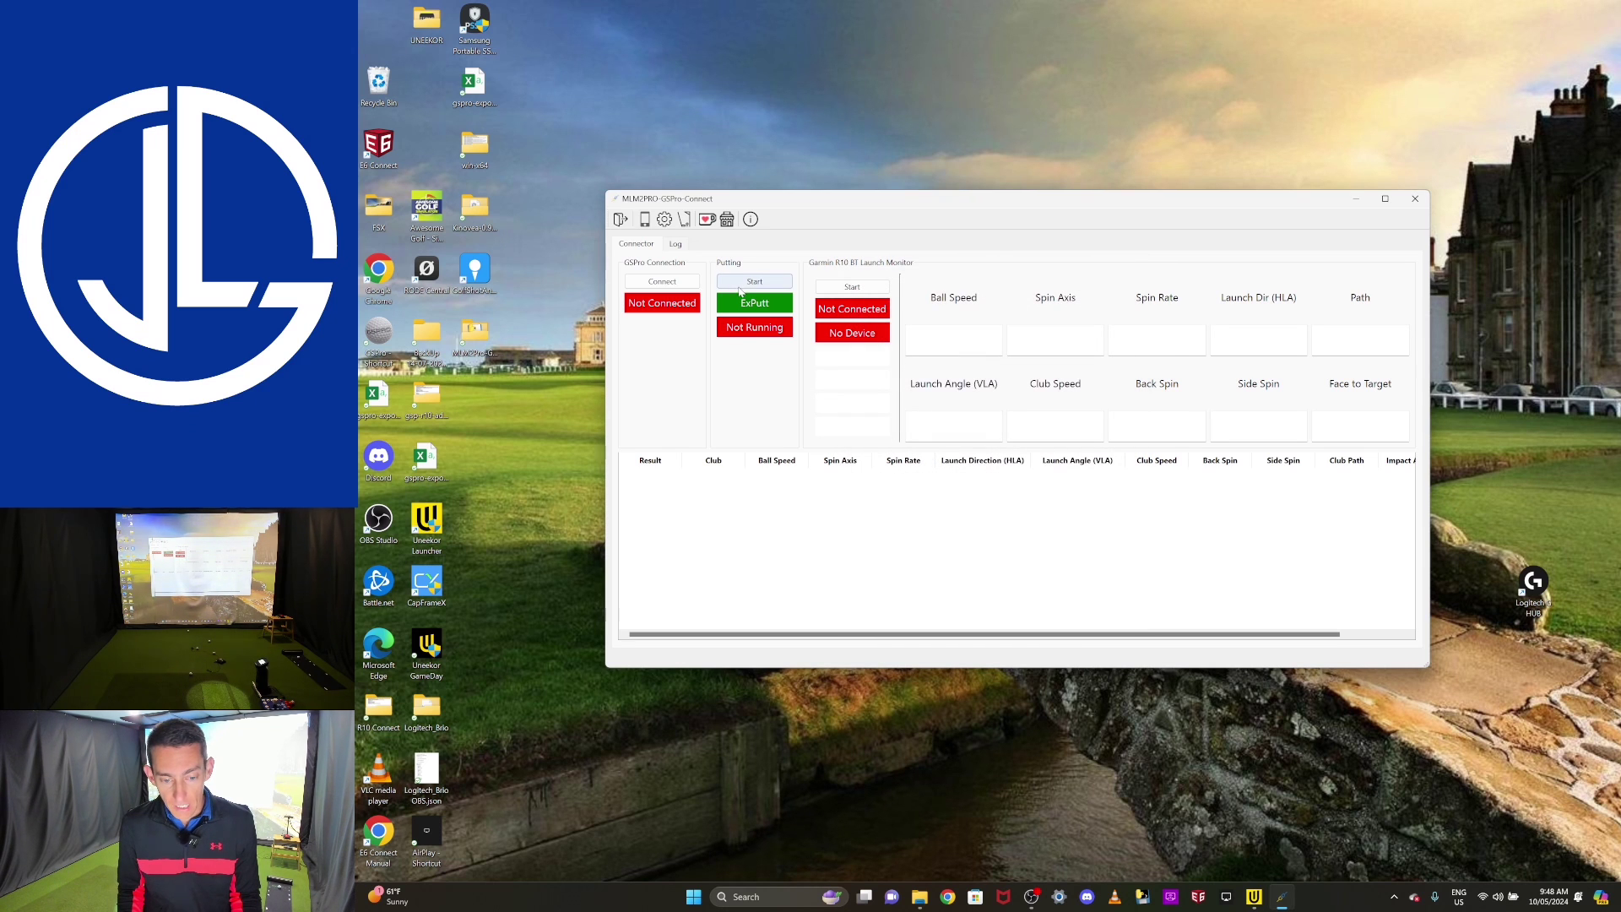
Step: Start the ExPutt putting connection and switch the Camera app to the ExPutt video feed, dismissing the camera error
{"action": "left_click", "coordinate": [751, 287]}
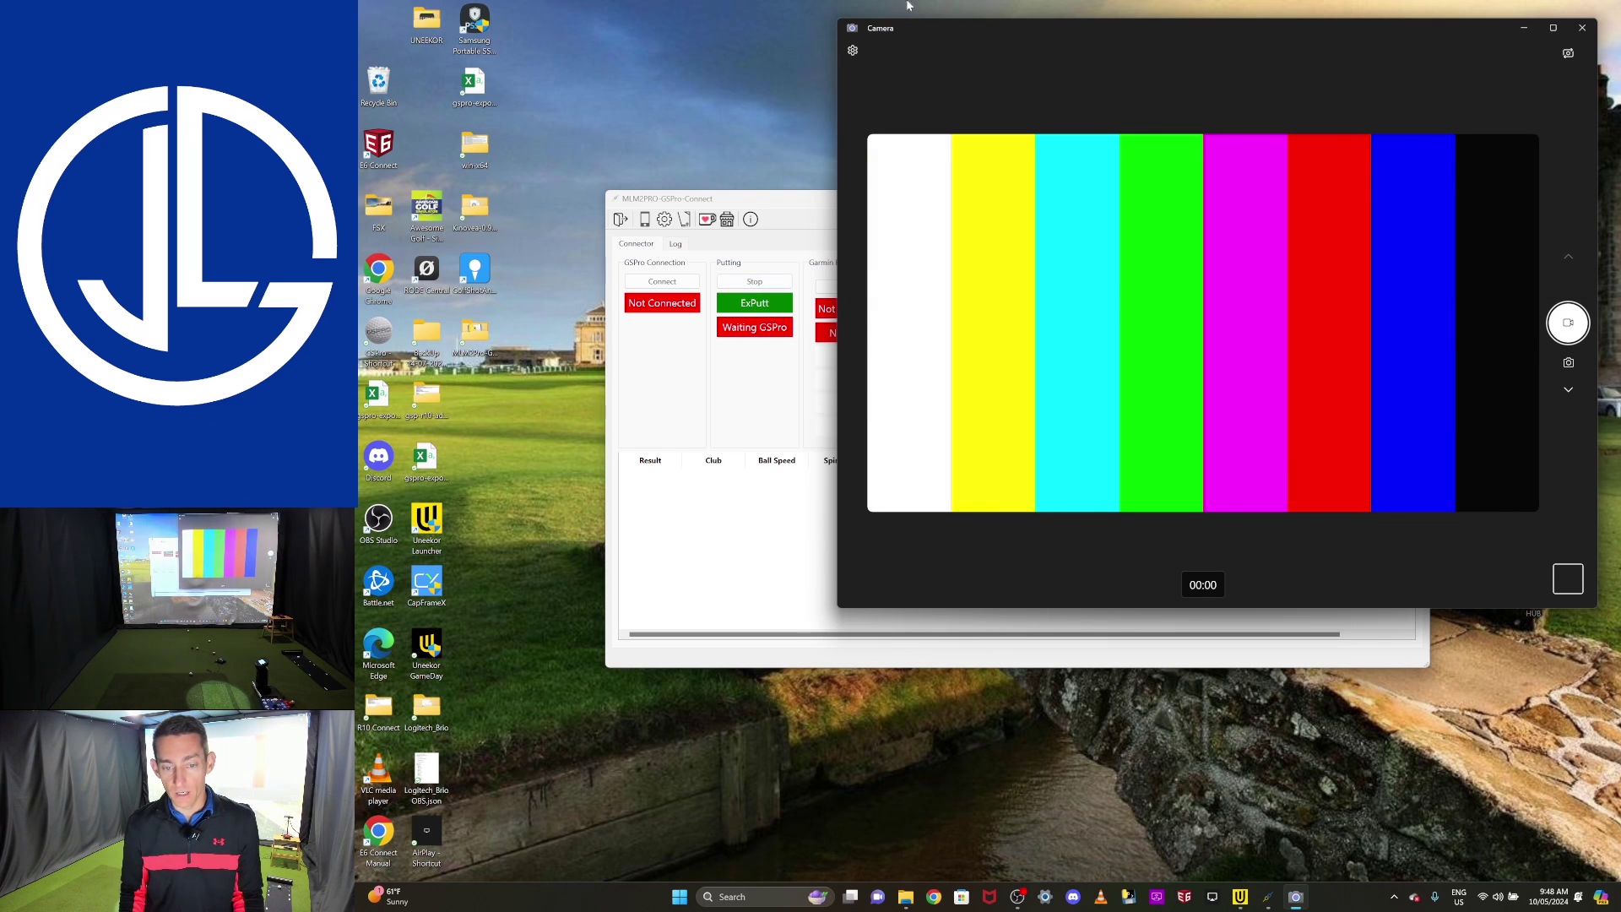
{"action": "left_click", "coordinate": [1568, 54]}
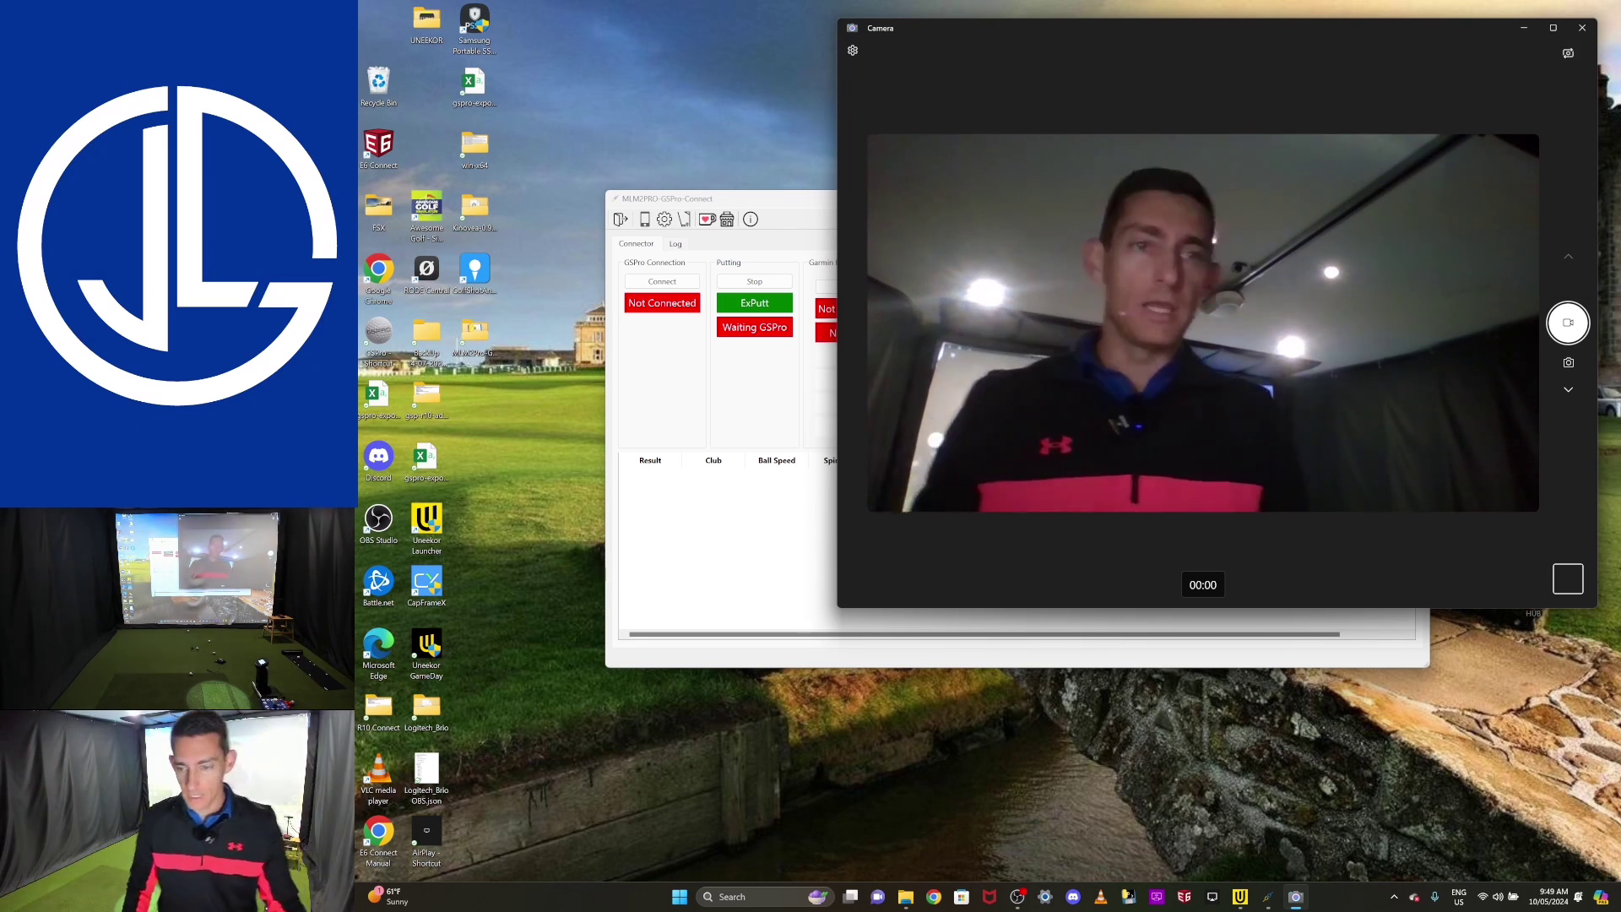
{"action": "left_click", "coordinate": [1569, 55]}
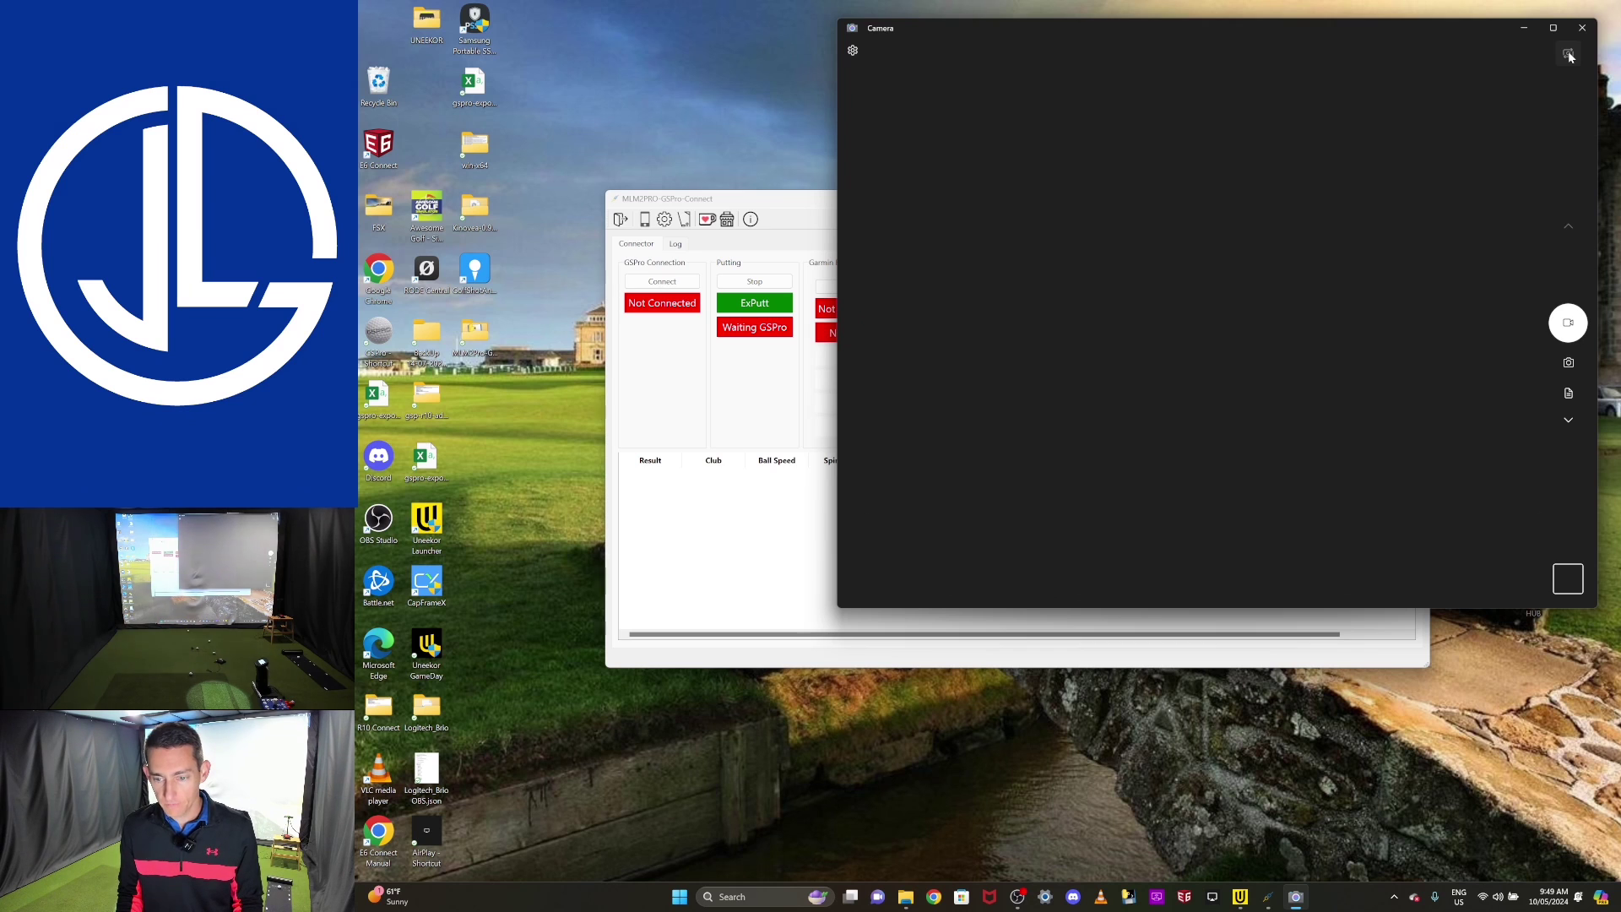
{"action": "left_click", "coordinate": [1569, 55]}
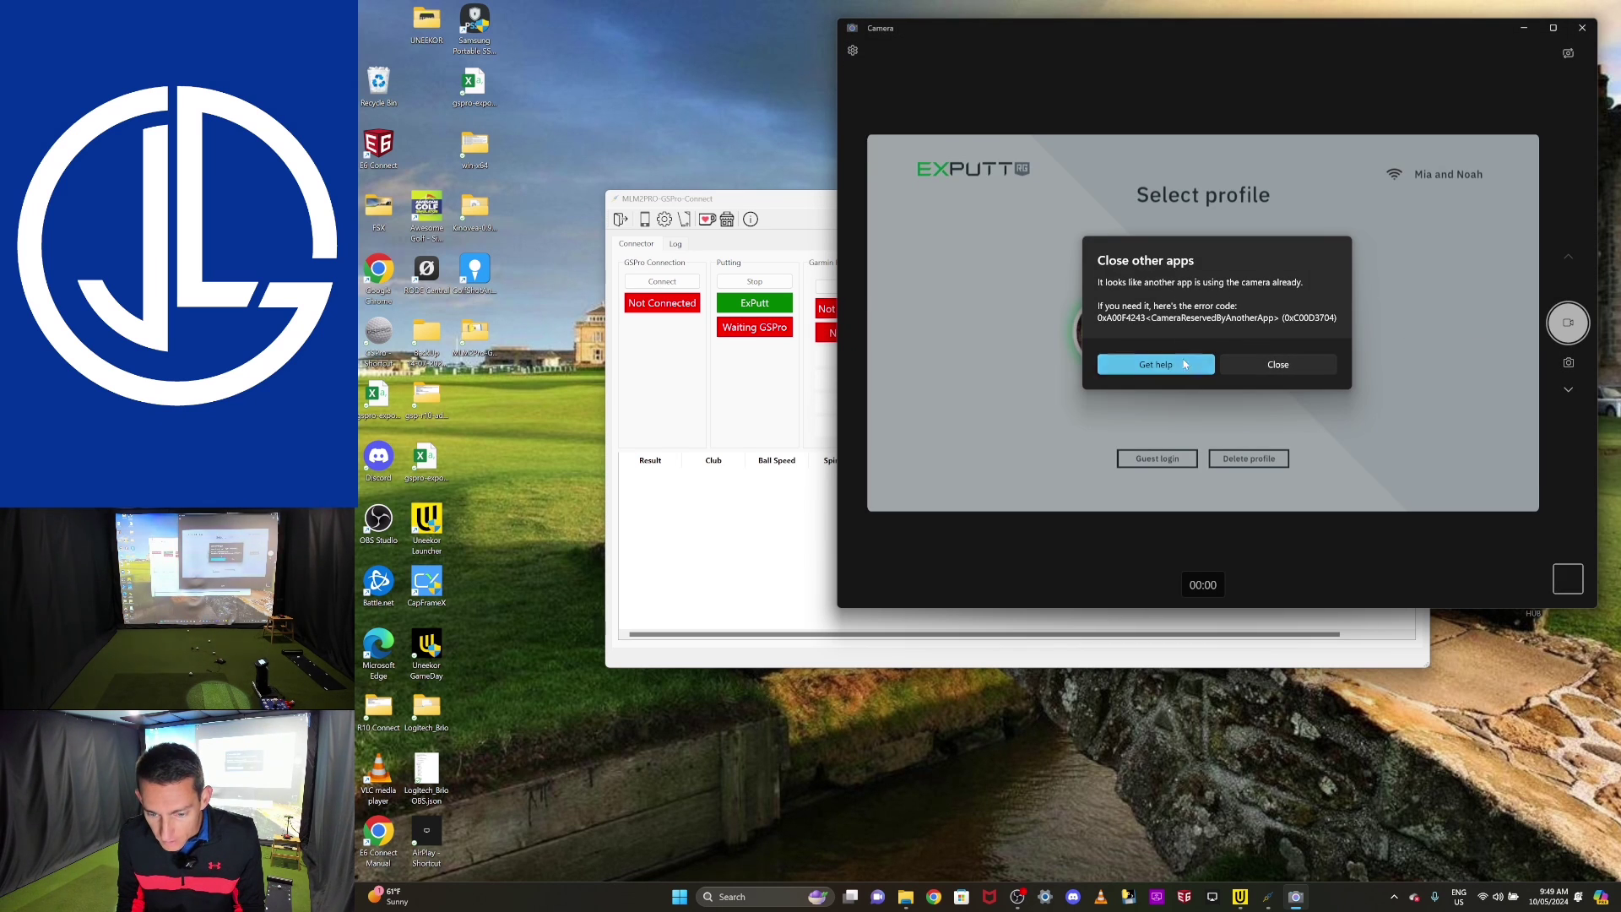
{"action": "left_click", "coordinate": [1265, 366]}
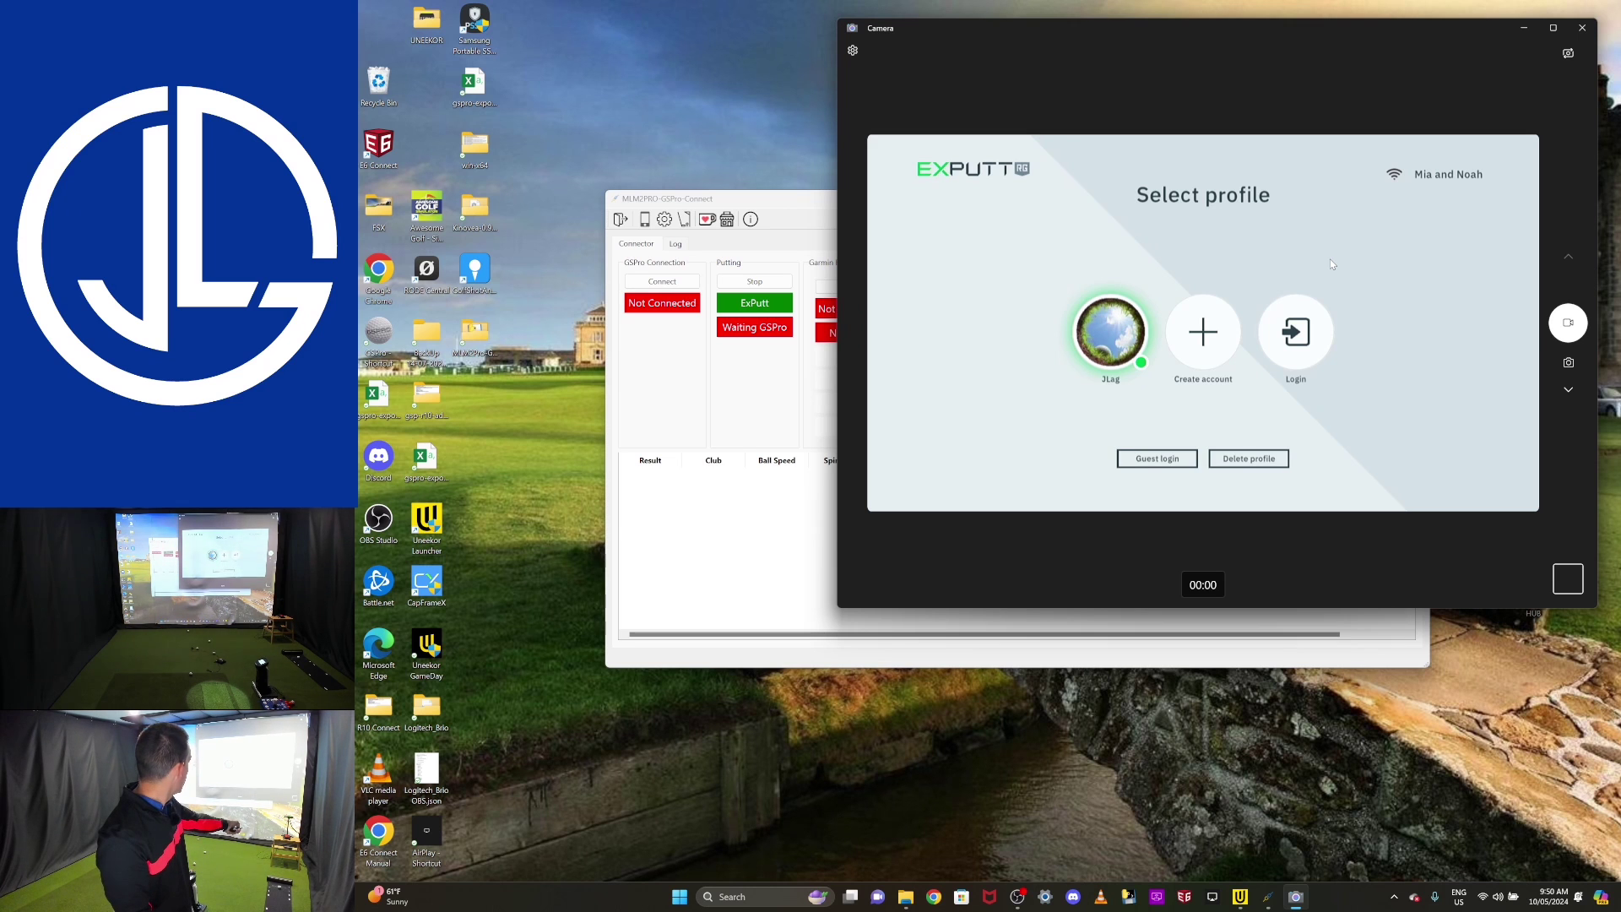
Step: Select the saved ExPutt profile, accept the putting mat sync and confirm the play-at-your-own-risk notice
{"action": "key", "text": "Return"}
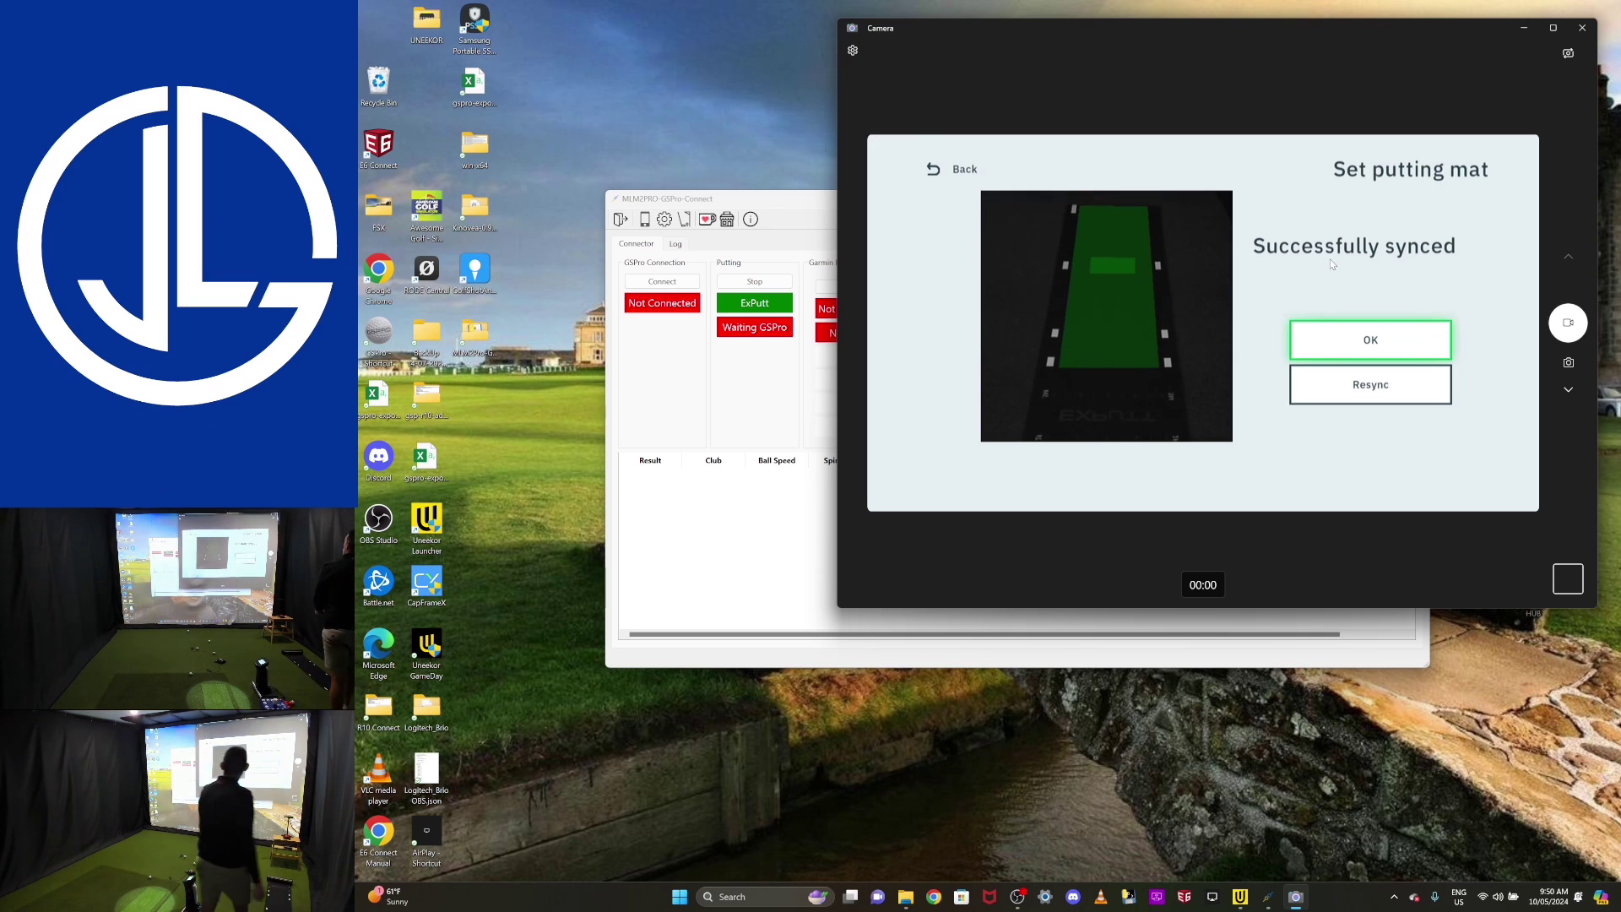
{"action": "key", "text": "Return"}
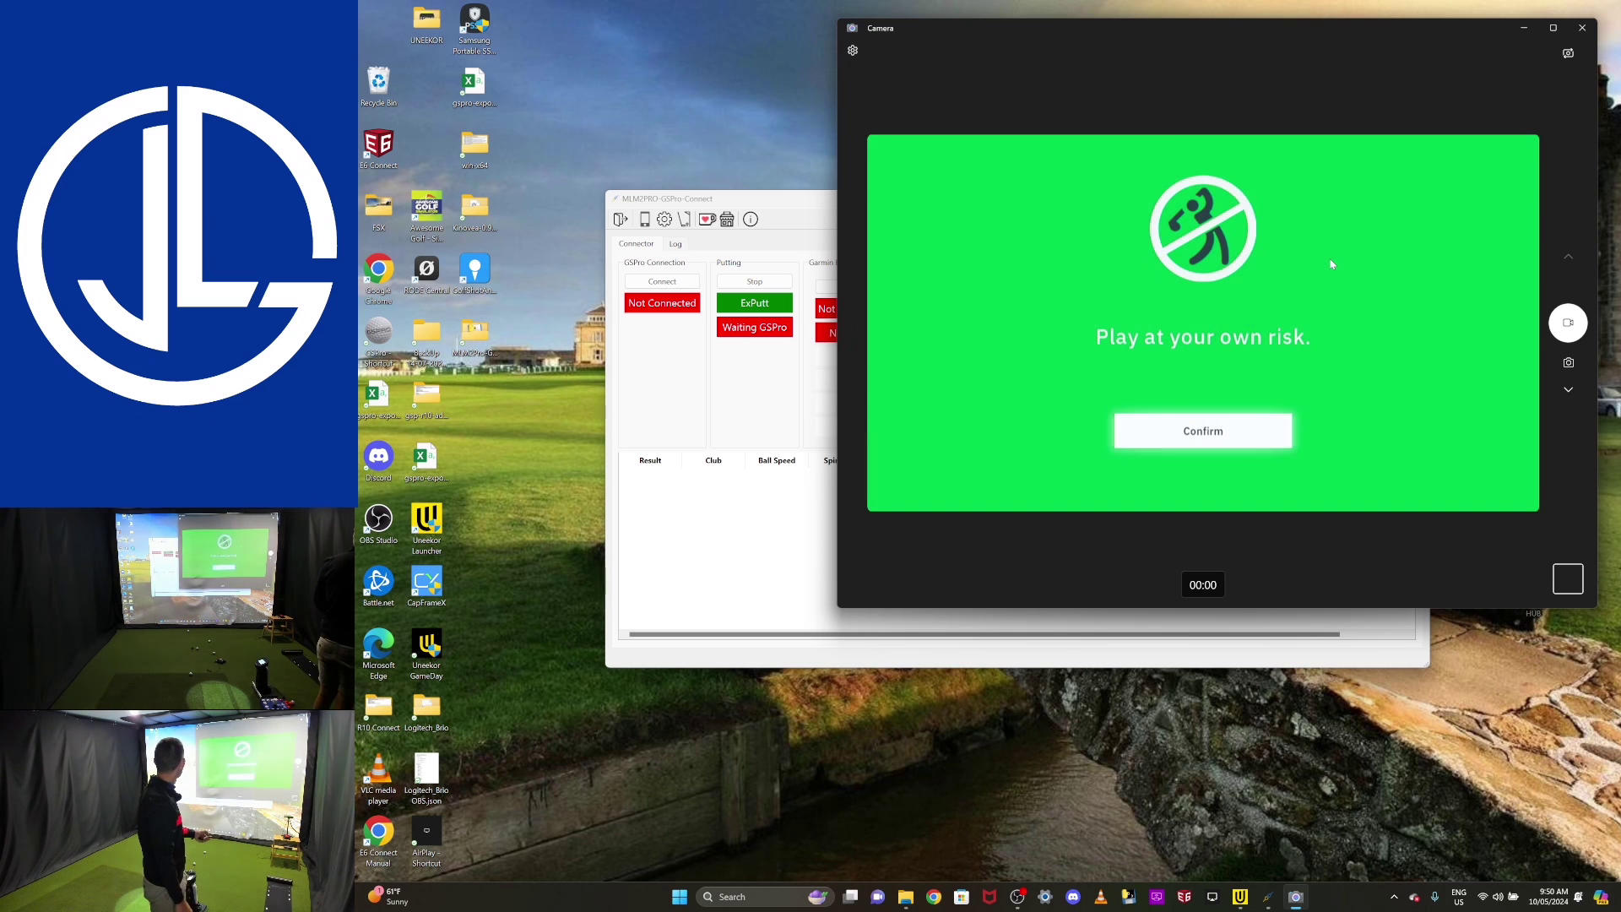
{"action": "key", "text": "Return"}
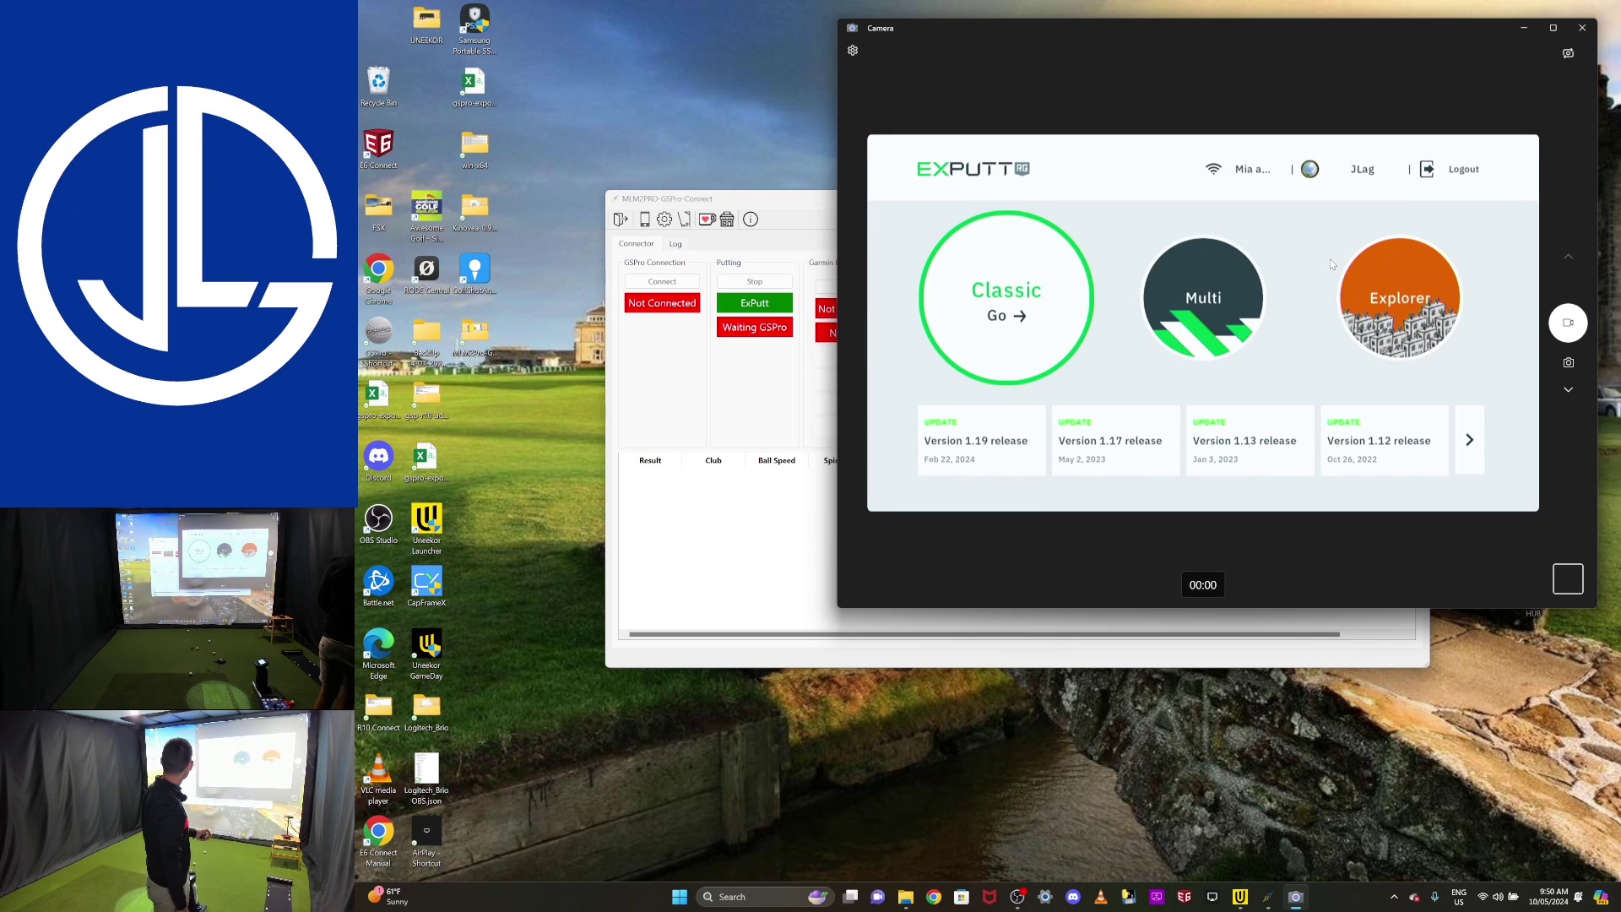
Step: Open ExPutt's Classic mode, look over the practice options and start a practice session
{"action": "key", "text": "Return"}
{"action": "key", "text": "Return"}
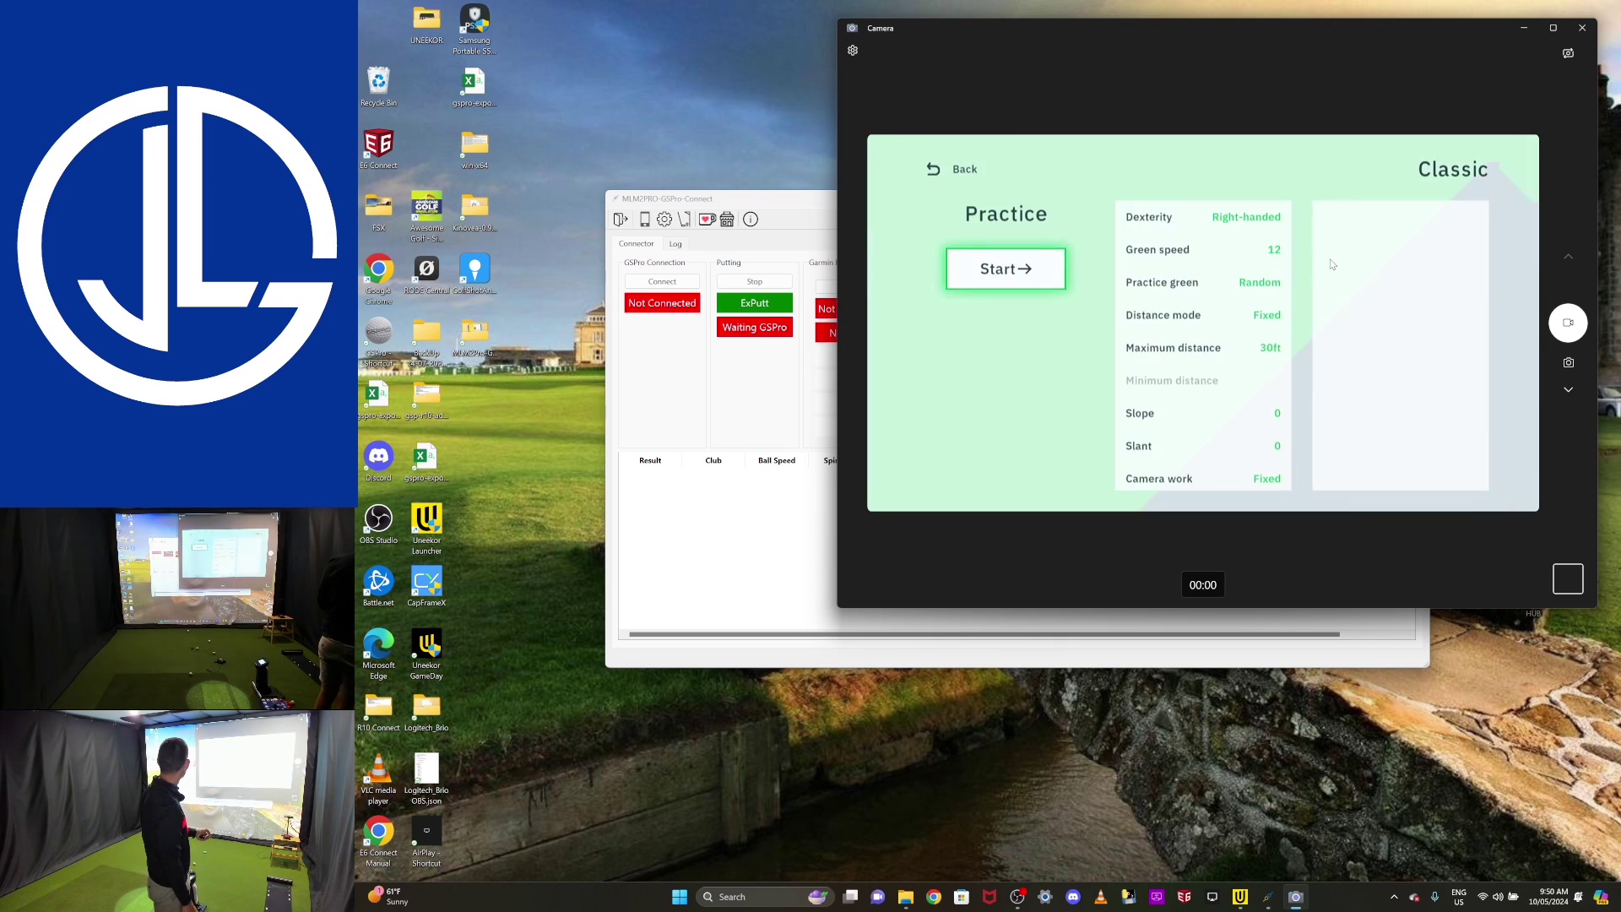
{"action": "key", "text": "Right"}
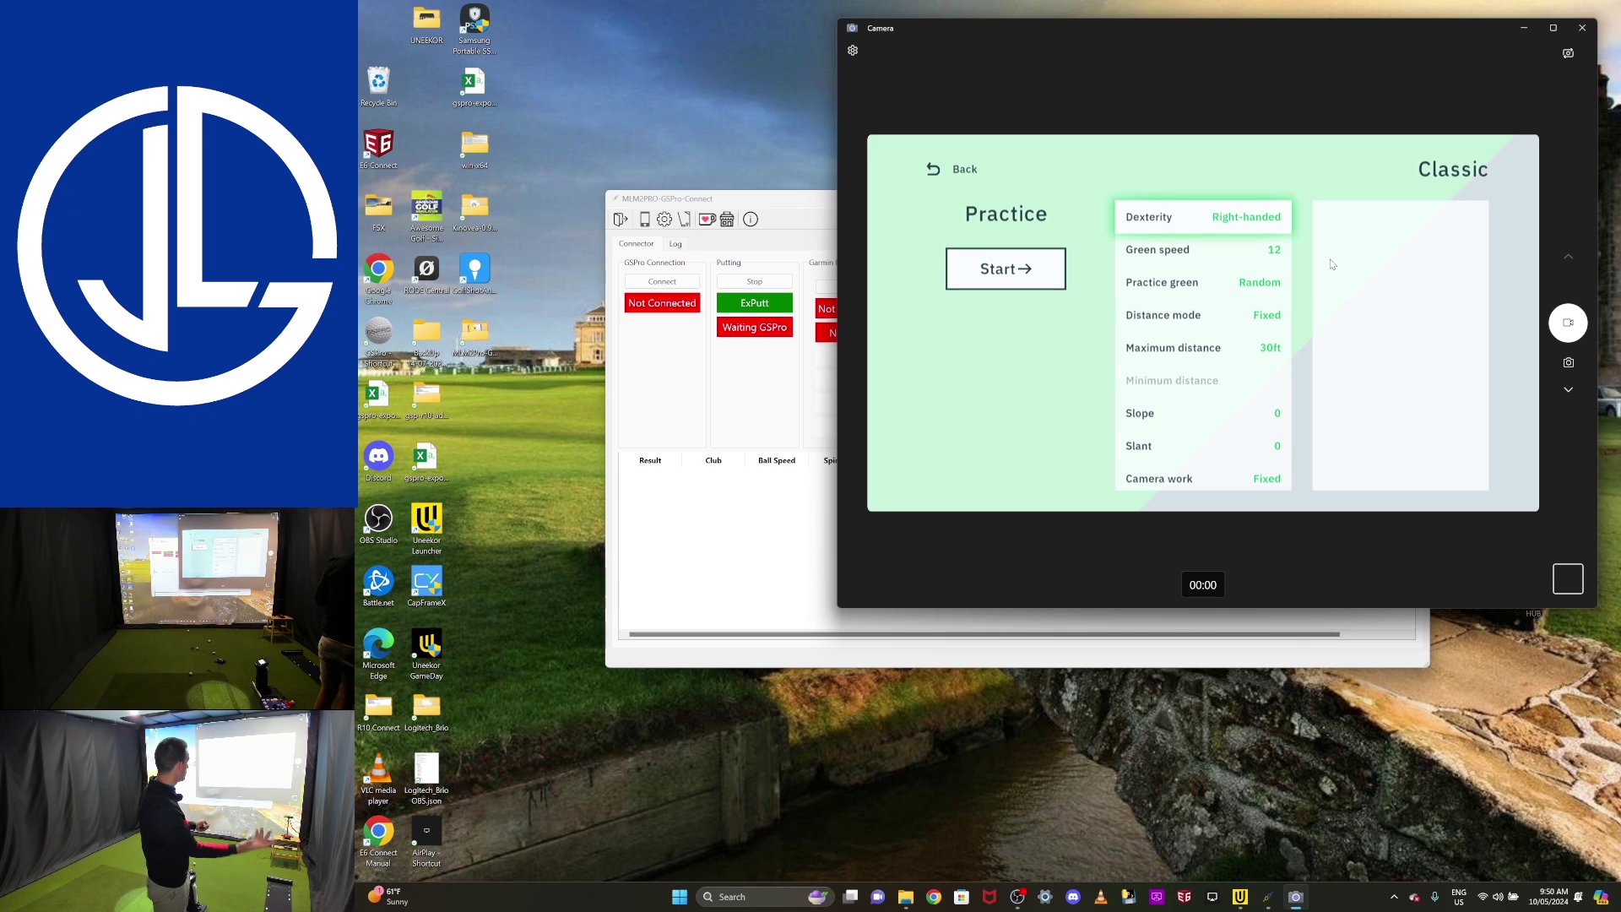
{"action": "key", "text": "Down"}
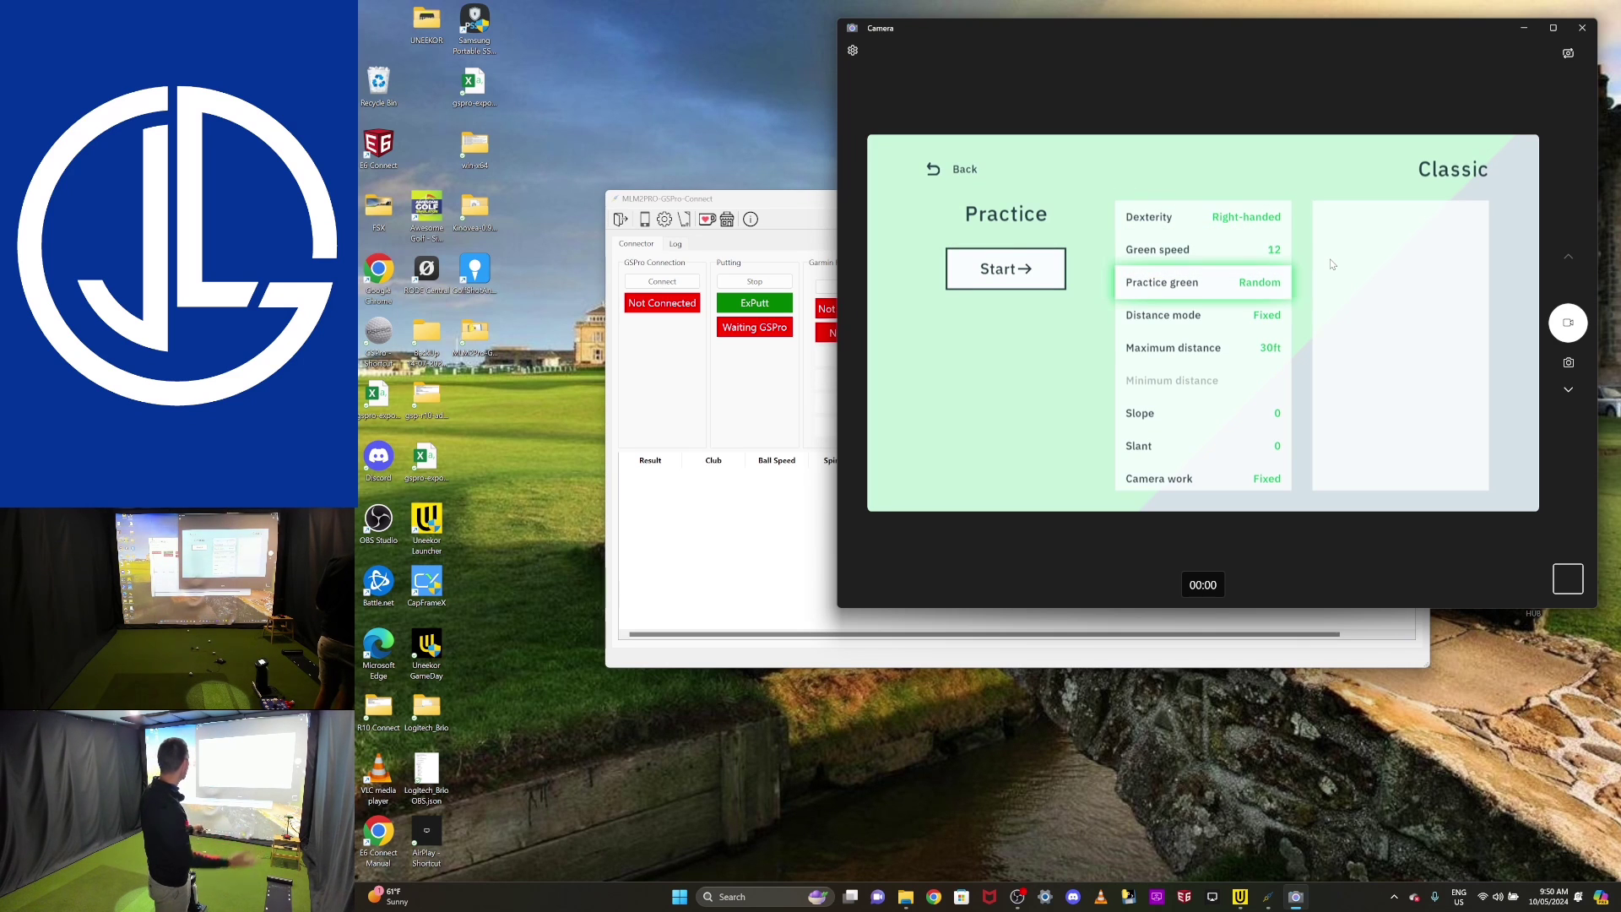
{"action": "key", "text": "Left"}
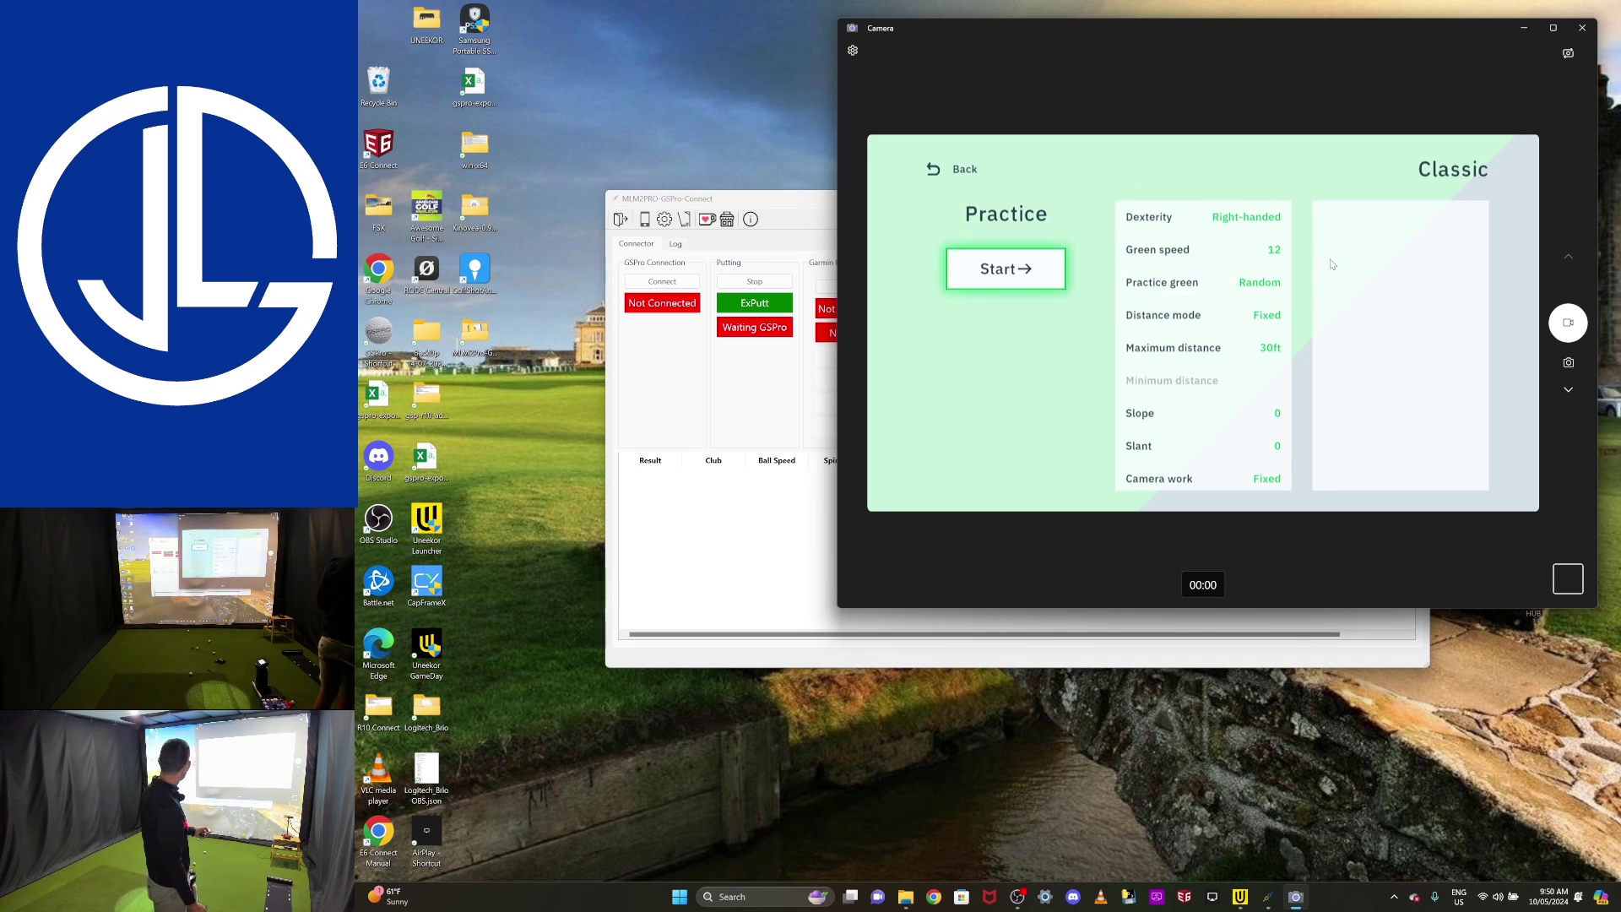
{"action": "key", "text": "Return"}
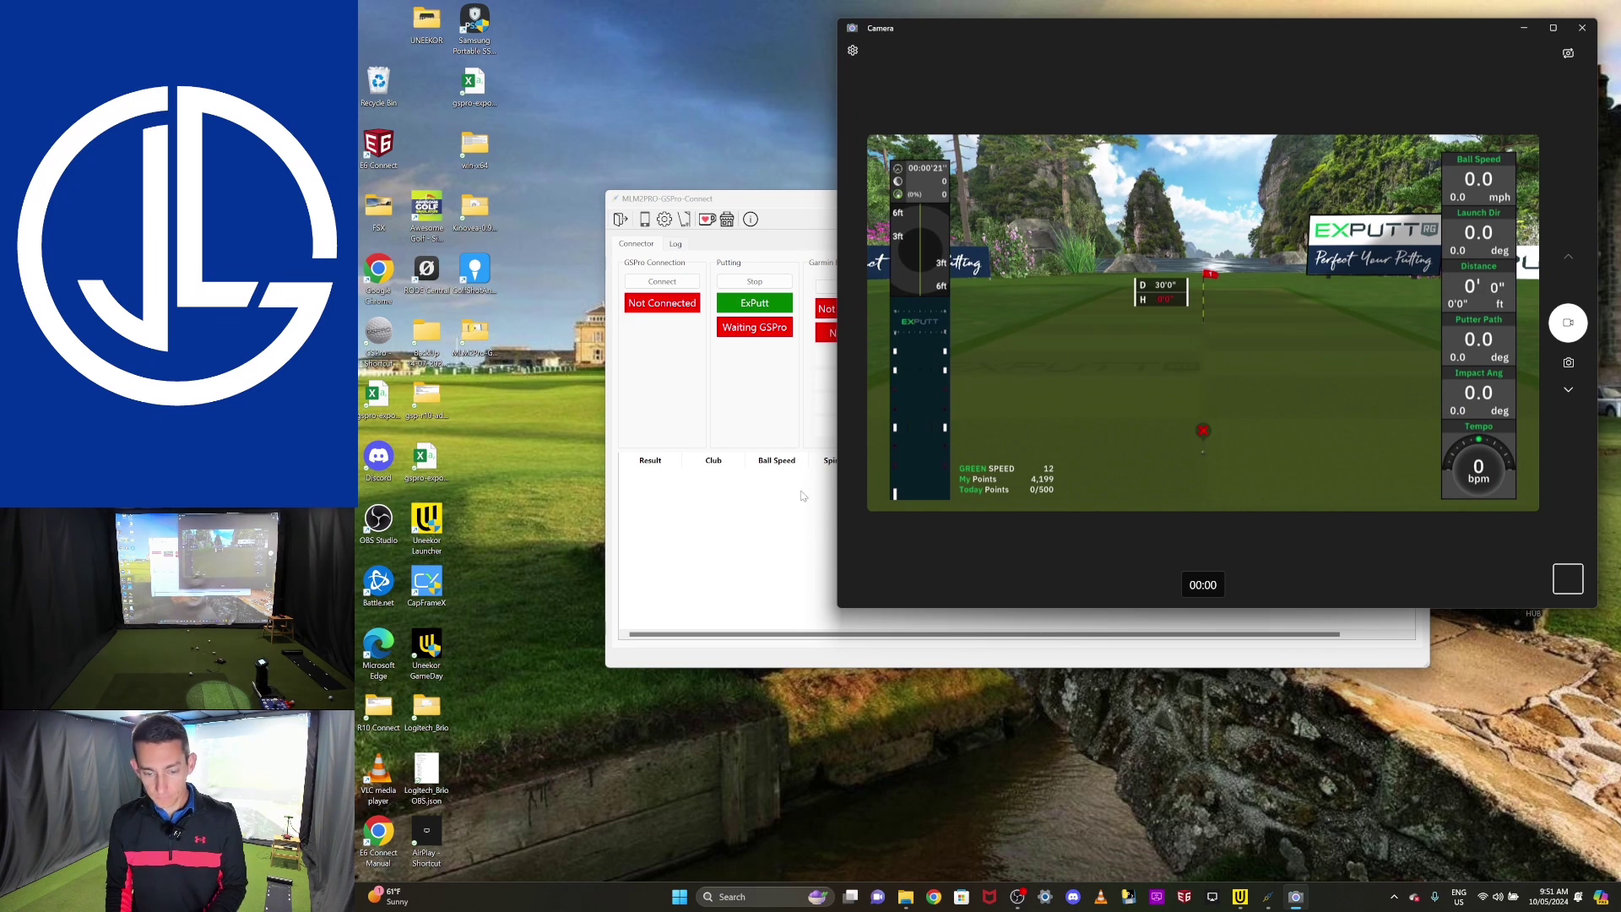
Step: Stop the ExPutt putting connection and open the ROI editor from the putting settings, accepting the Windows Camera app notice
{"action": "left_click", "coordinate": [785, 541]}
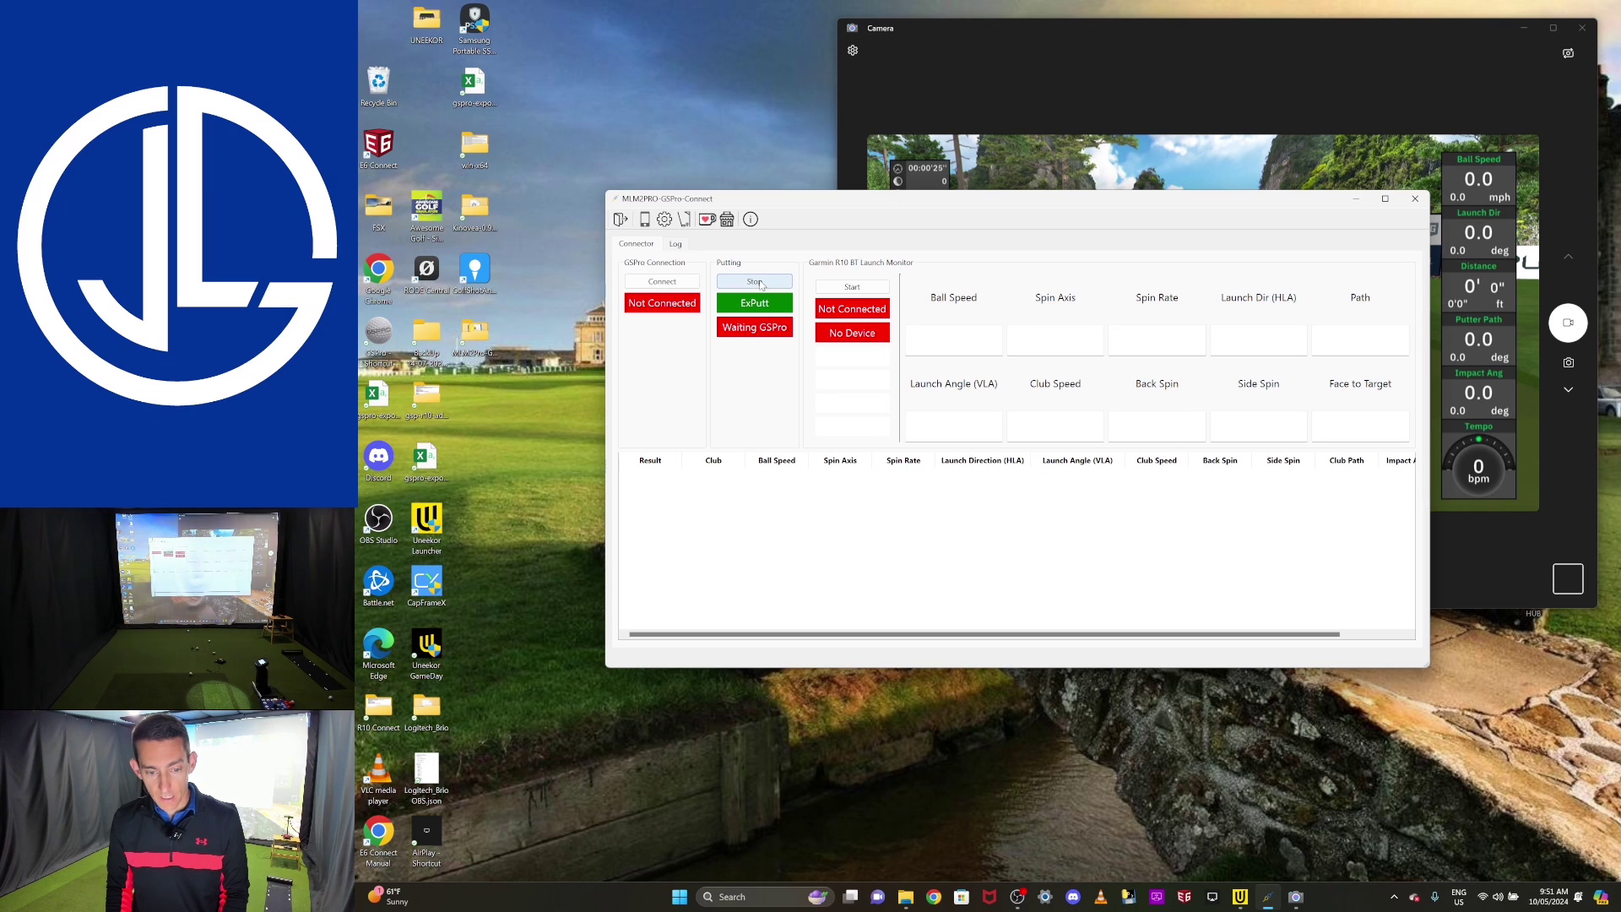
{"action": "left_click", "coordinate": [755, 282]}
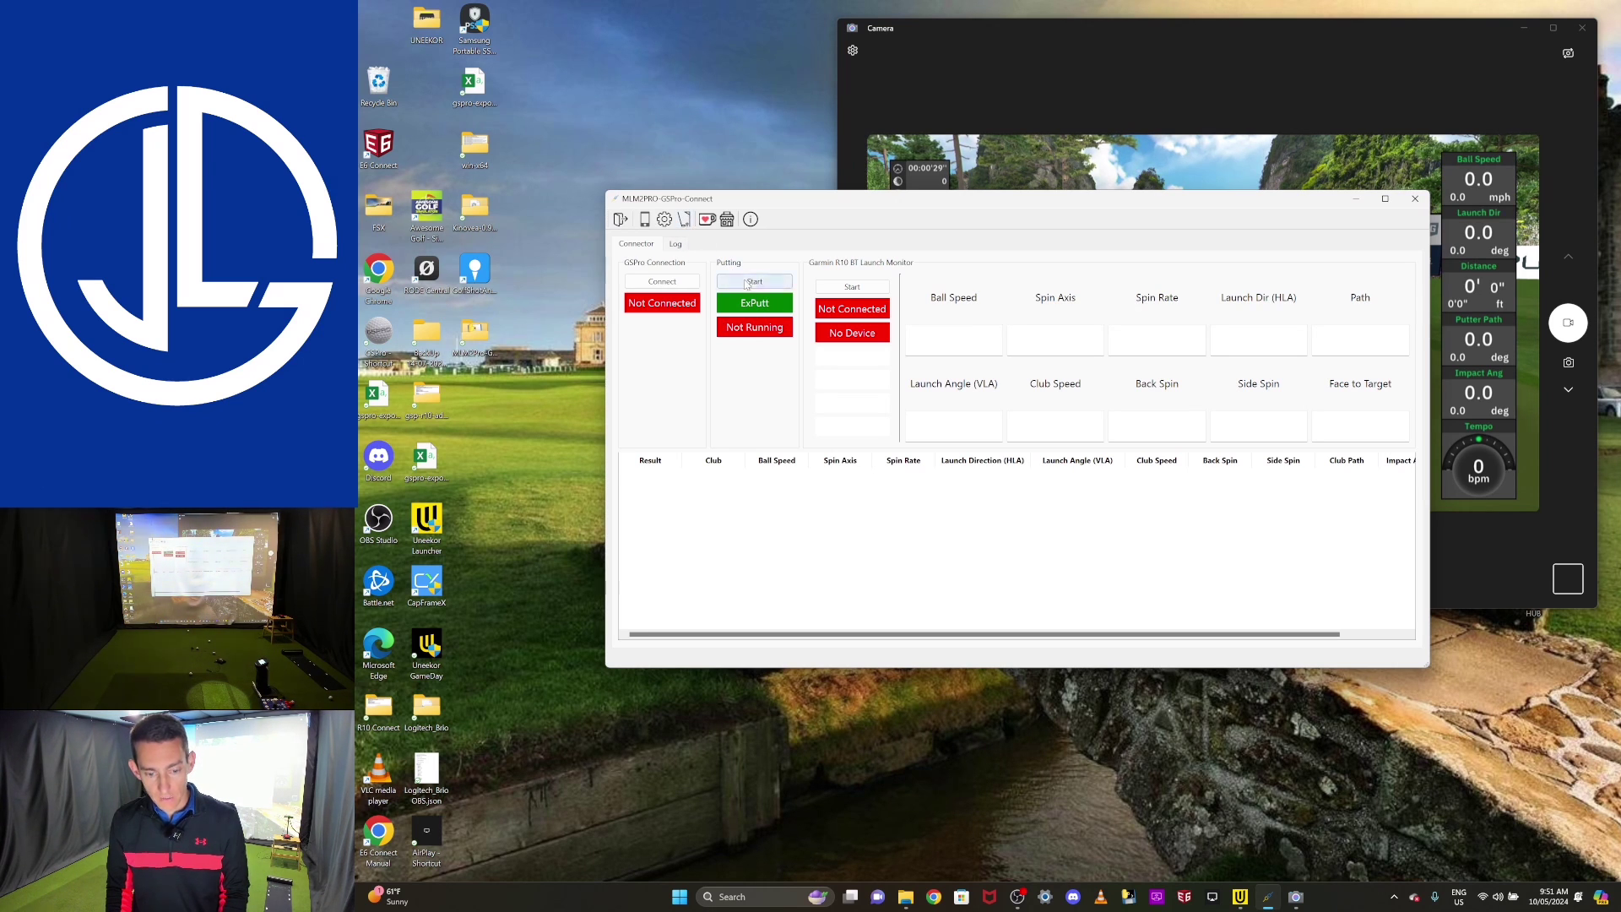
{"action": "left_click", "coordinate": [684, 219]}
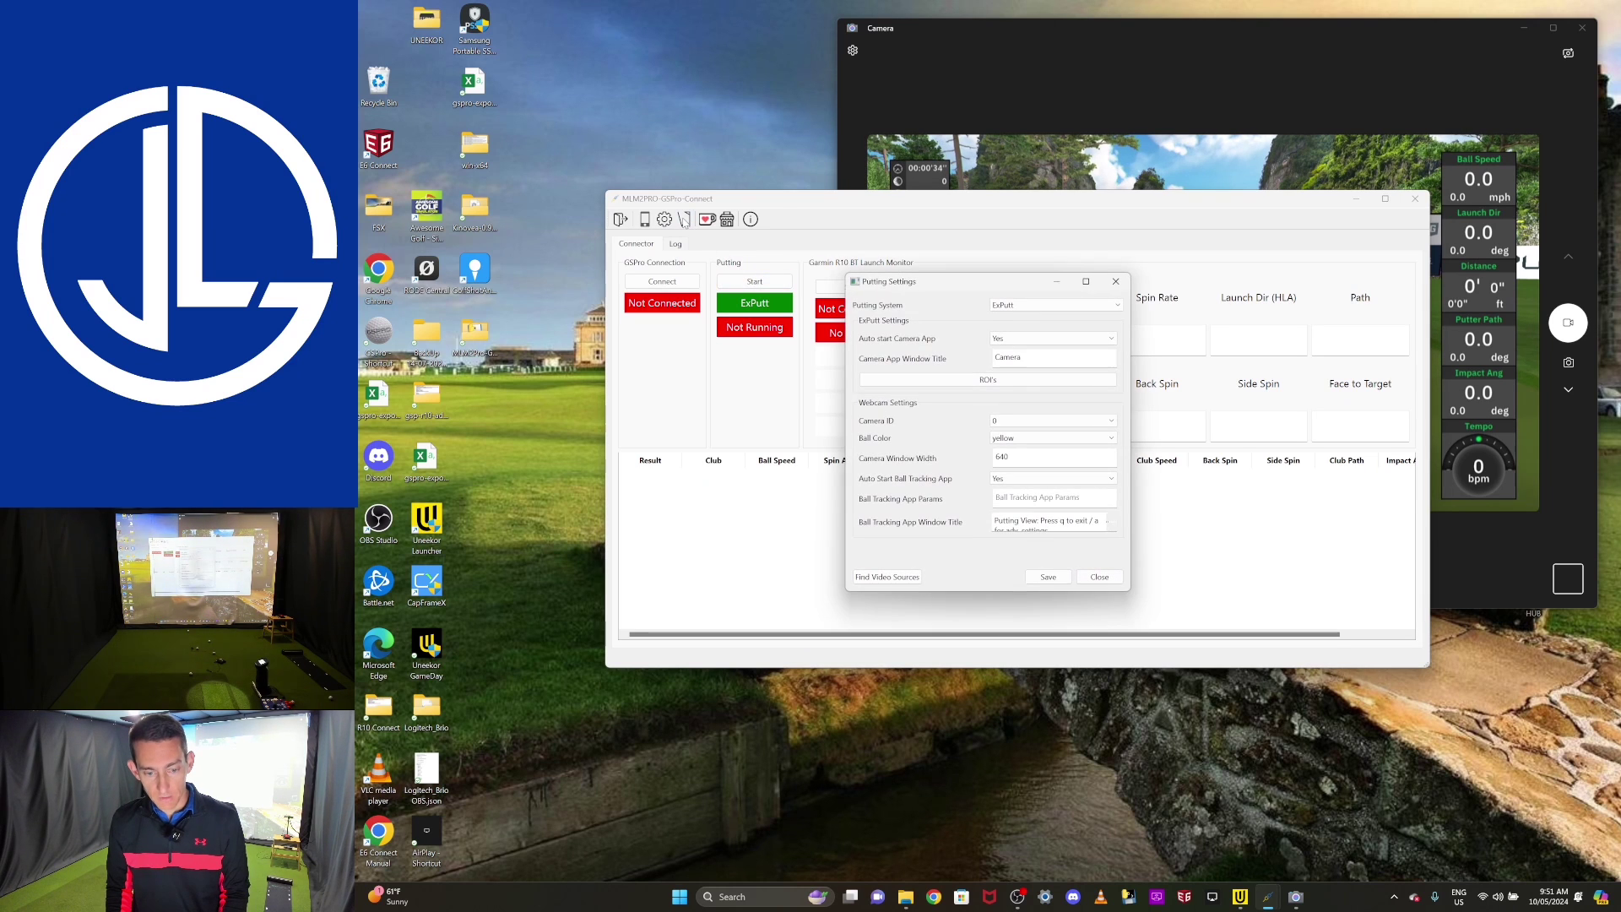
{"action": "left_click", "coordinate": [988, 383]}
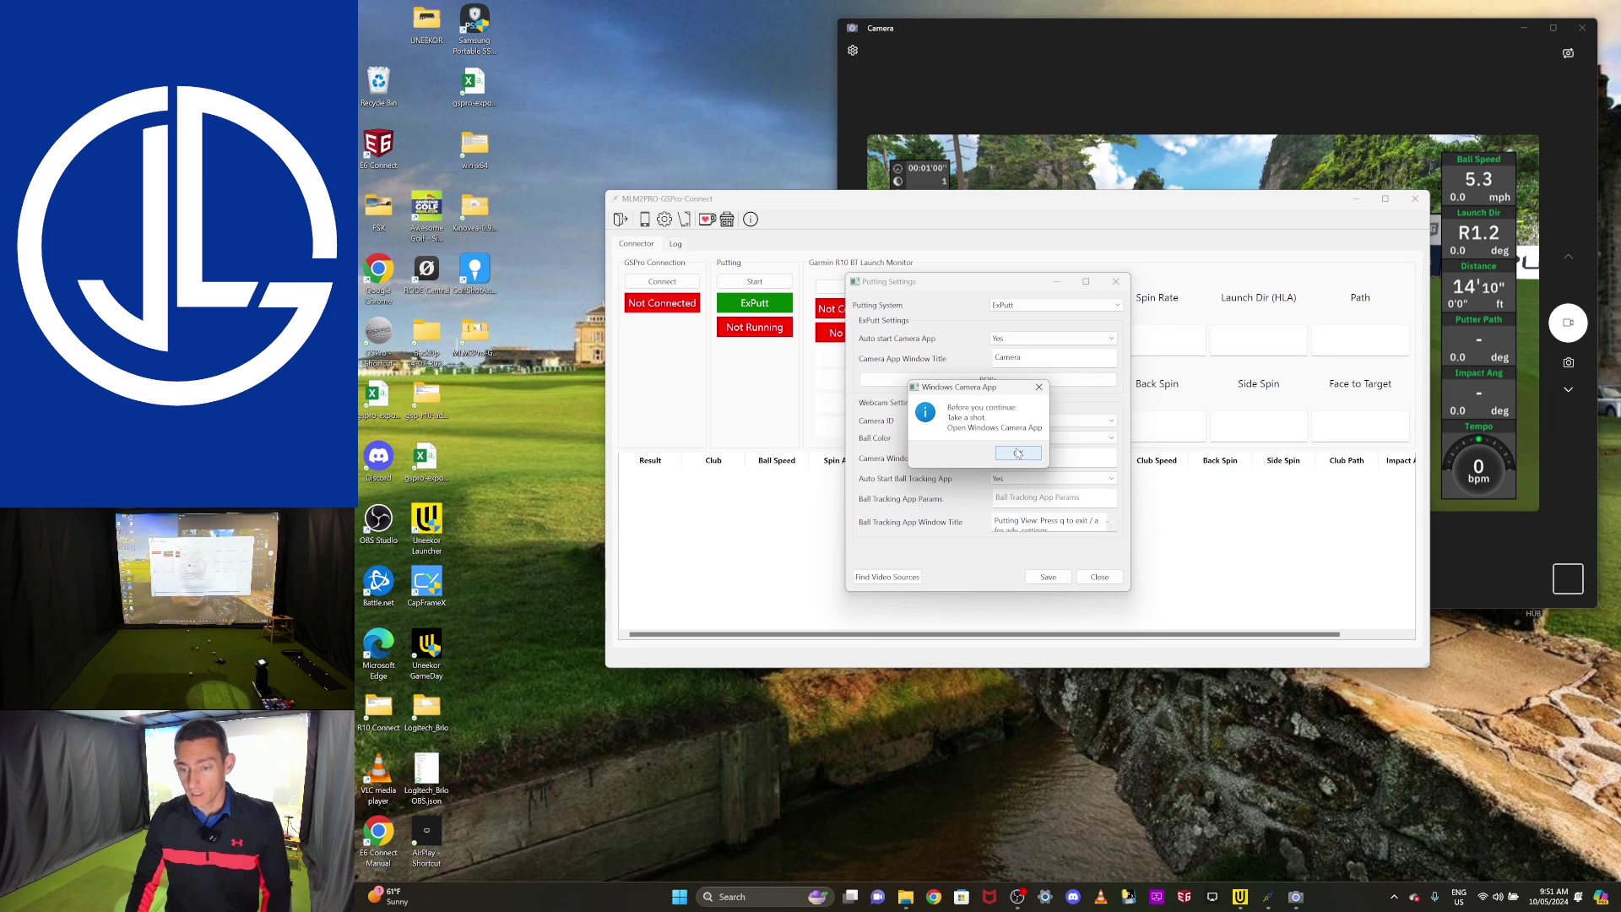
{"action": "left_click", "coordinate": [1187, 47]}
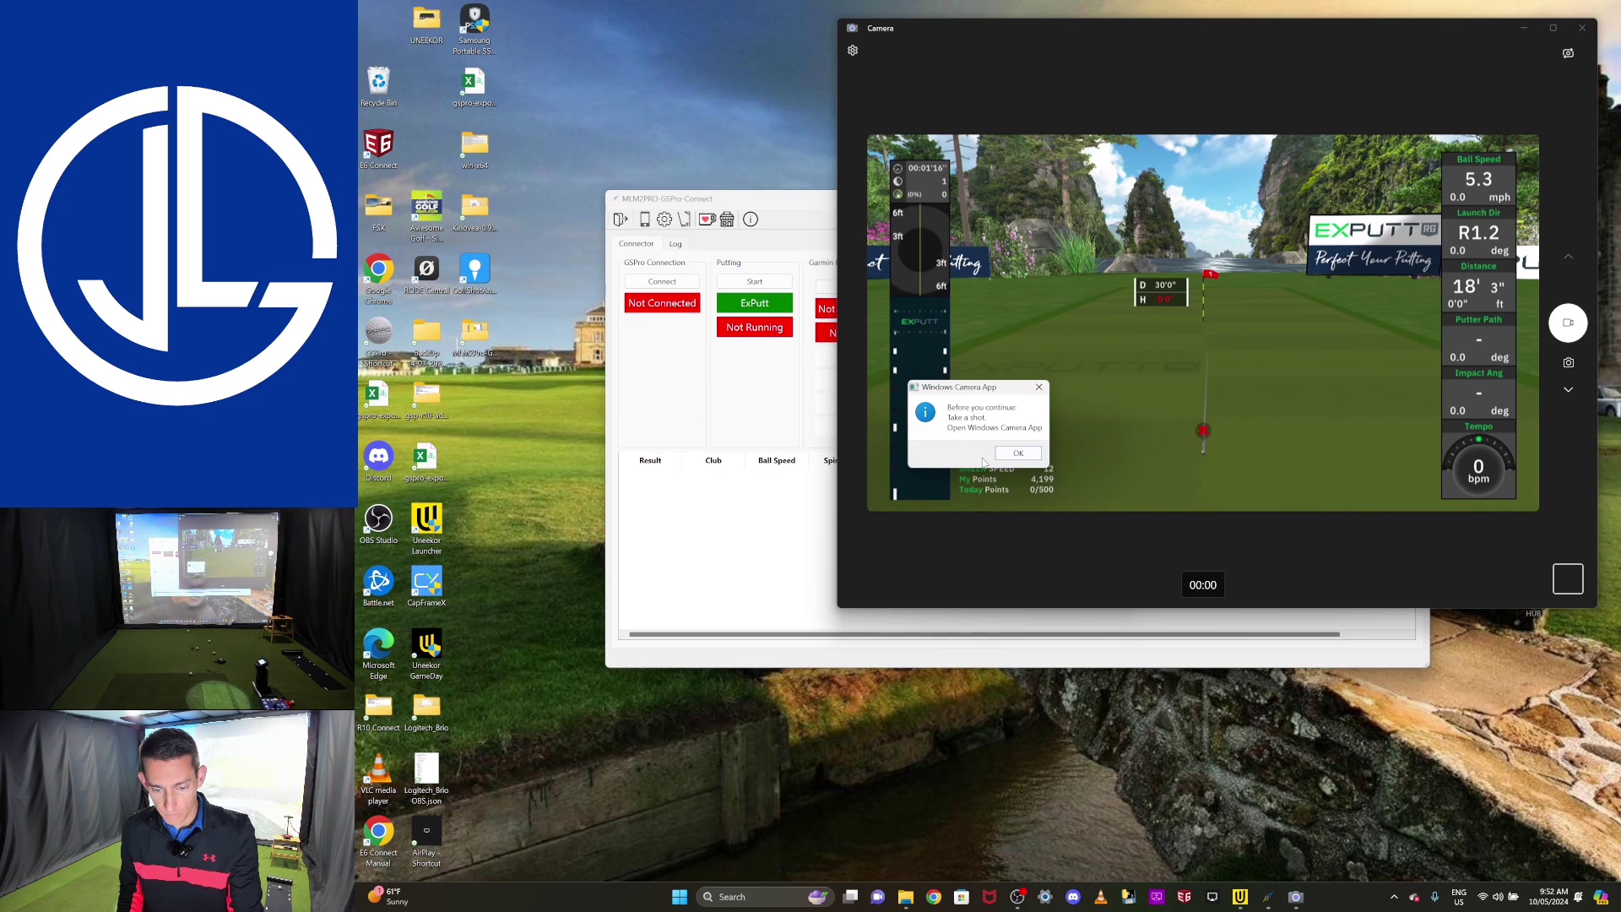
{"action": "left_click", "coordinate": [1021, 451]}
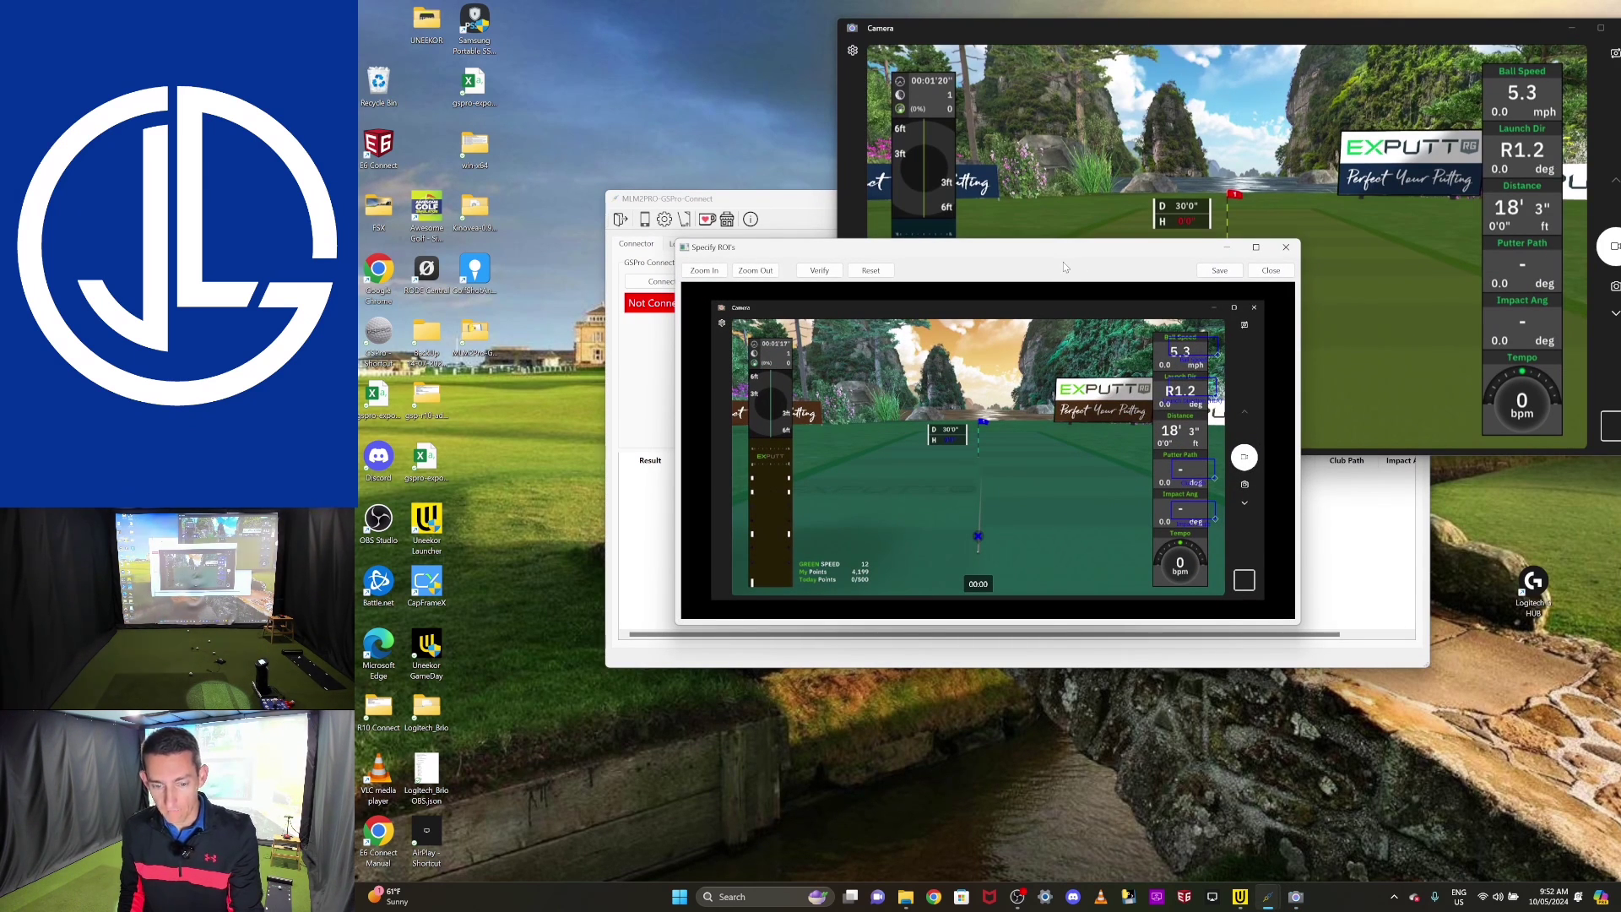
Step: Enlarge the ROI editor, align the impact angle region with its ExPutt reading, and save the ROIs
{"action": "left_click_drag", "start_coordinate": [1120, 253], "coordinate": [968, 116]}
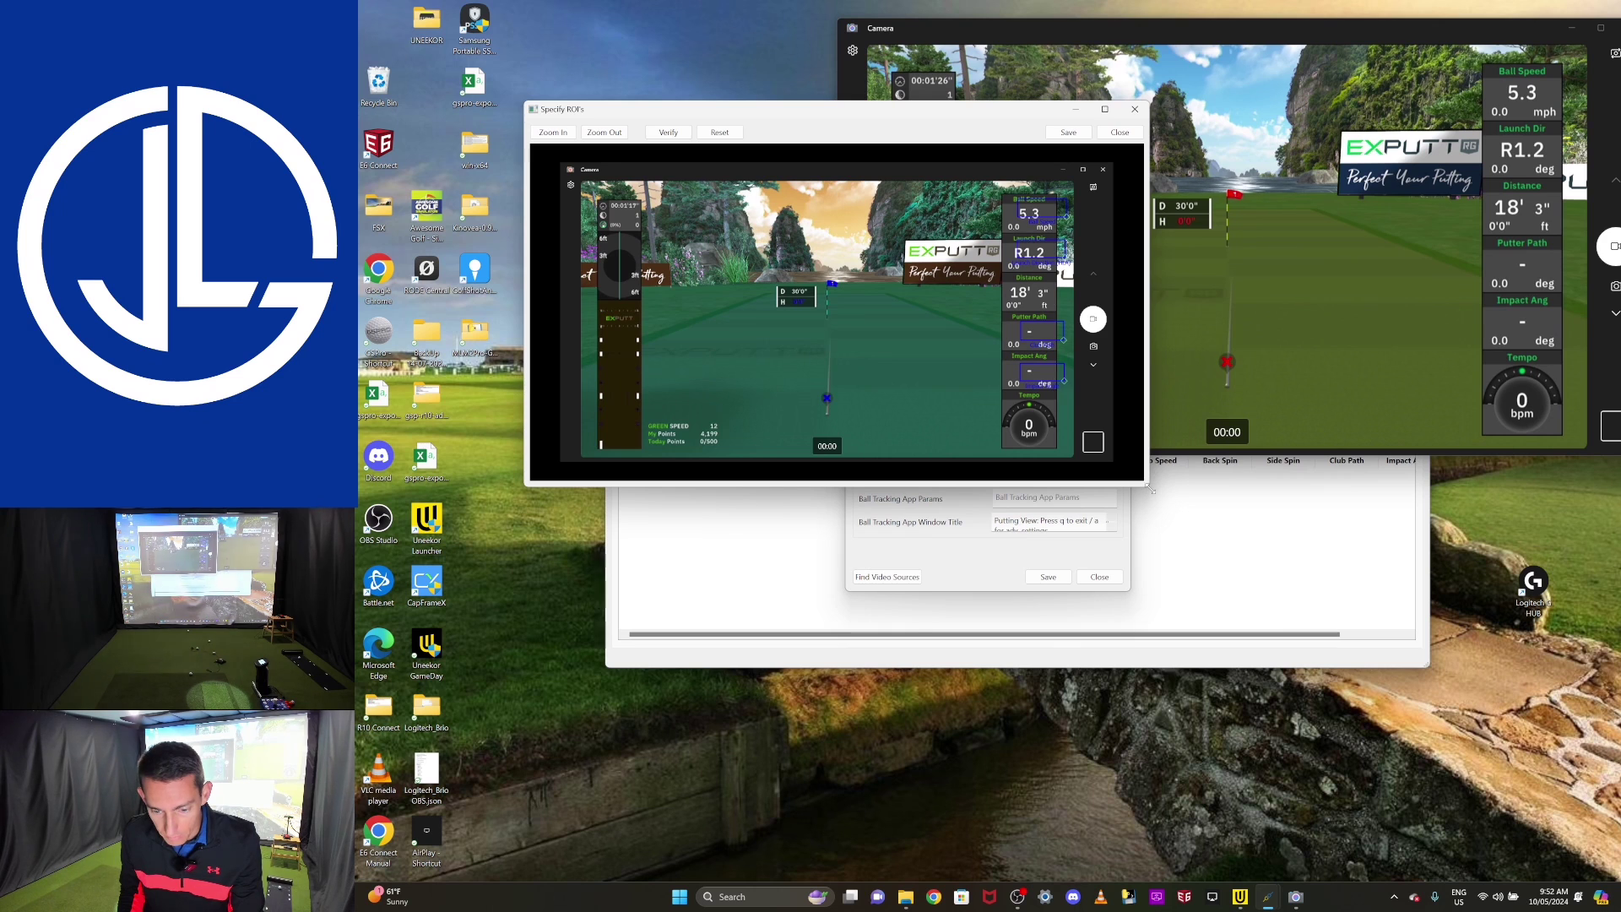
{"action": "left_click_drag", "start_coordinate": [1148, 485], "coordinate": [1573, 840]}
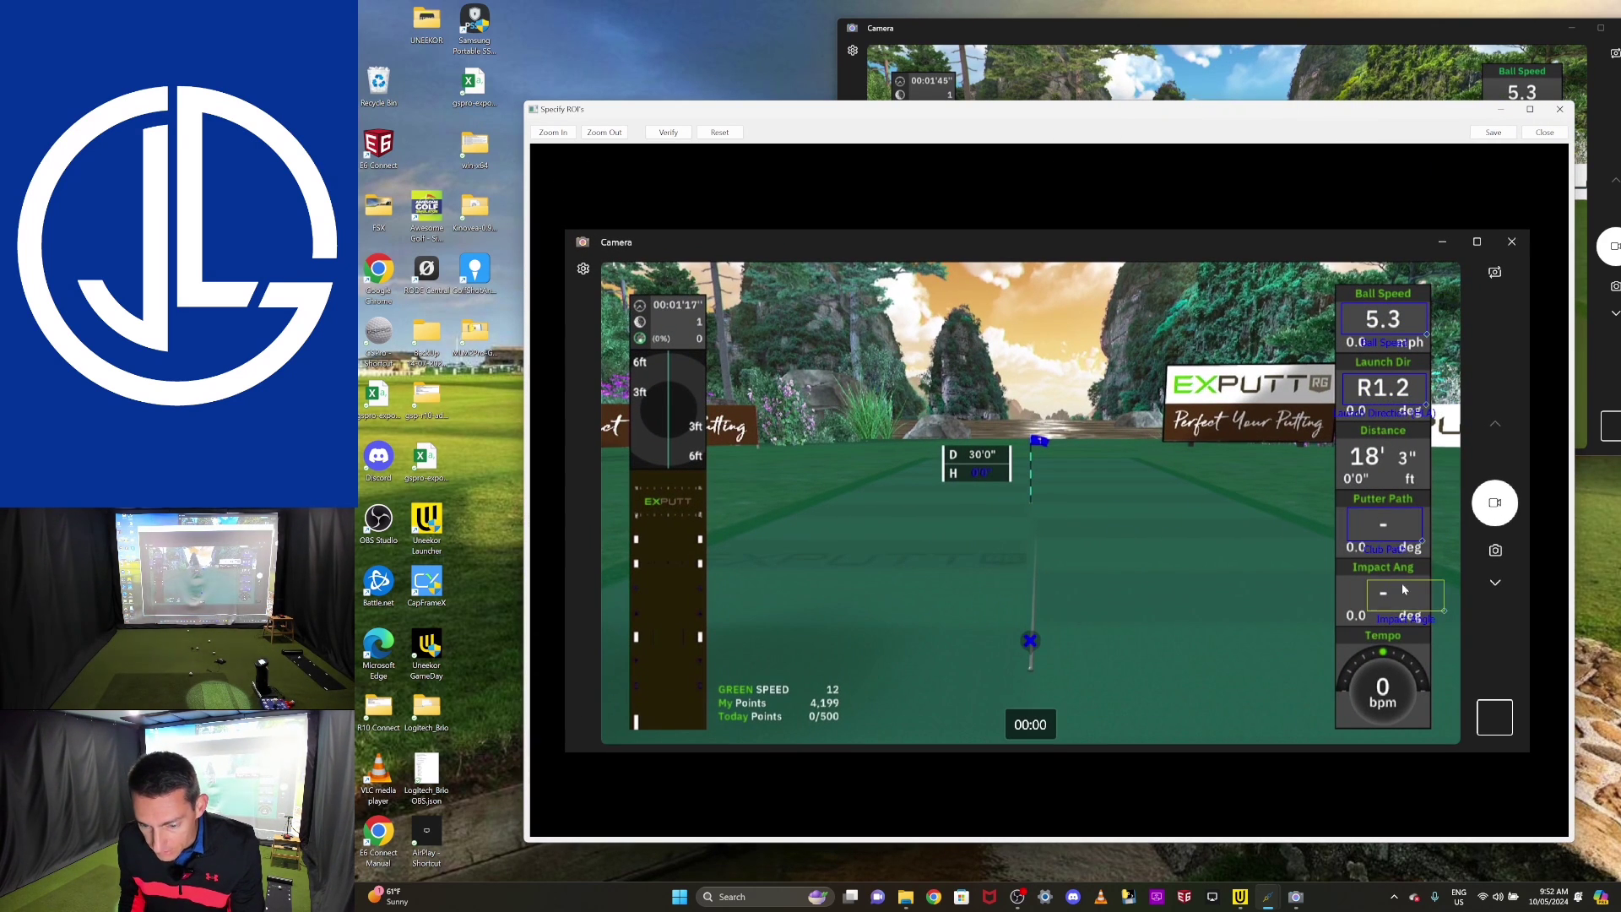
{"action": "left_click_drag", "start_coordinate": [1422, 622], "coordinate": [1394, 612]}
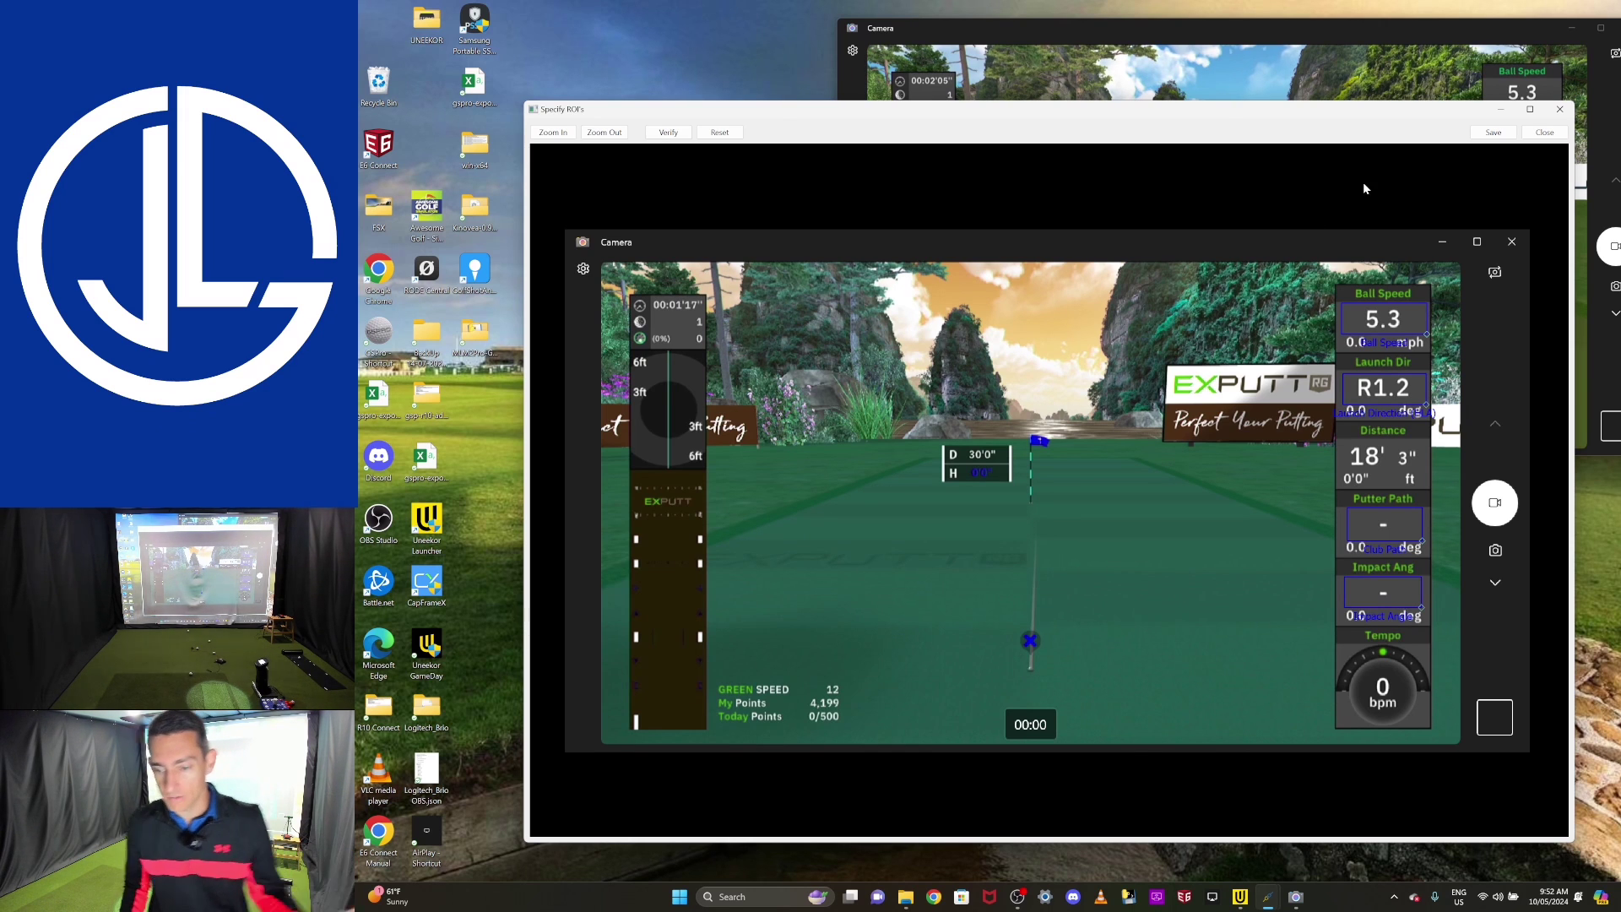
{"action": "left_click", "coordinate": [1495, 133]}
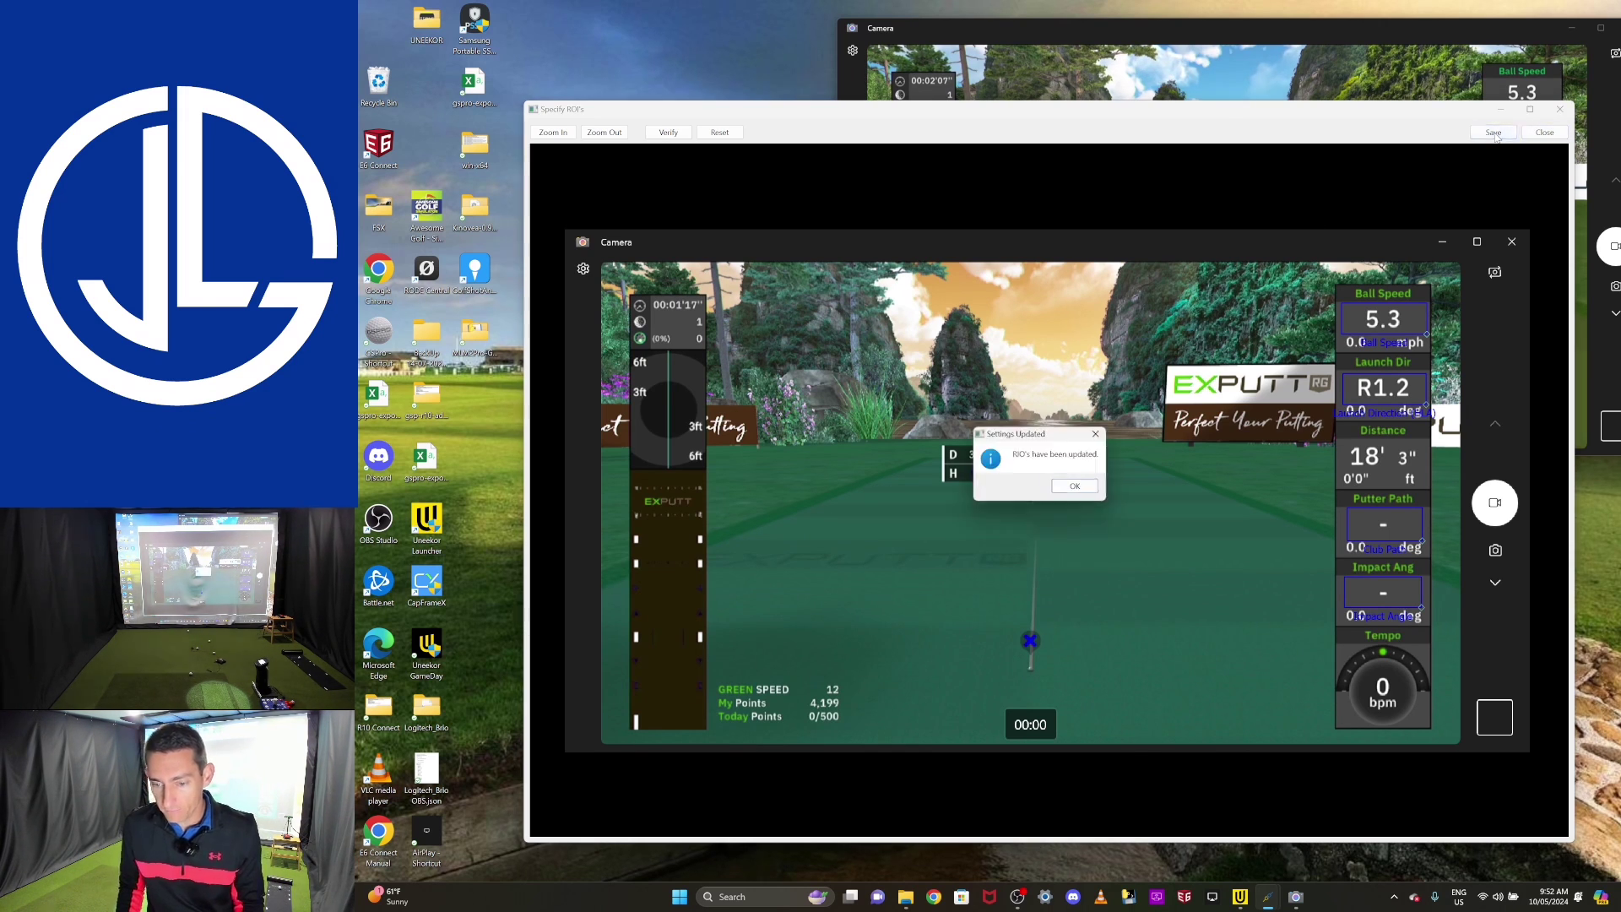
{"action": "left_click", "coordinate": [1077, 487]}
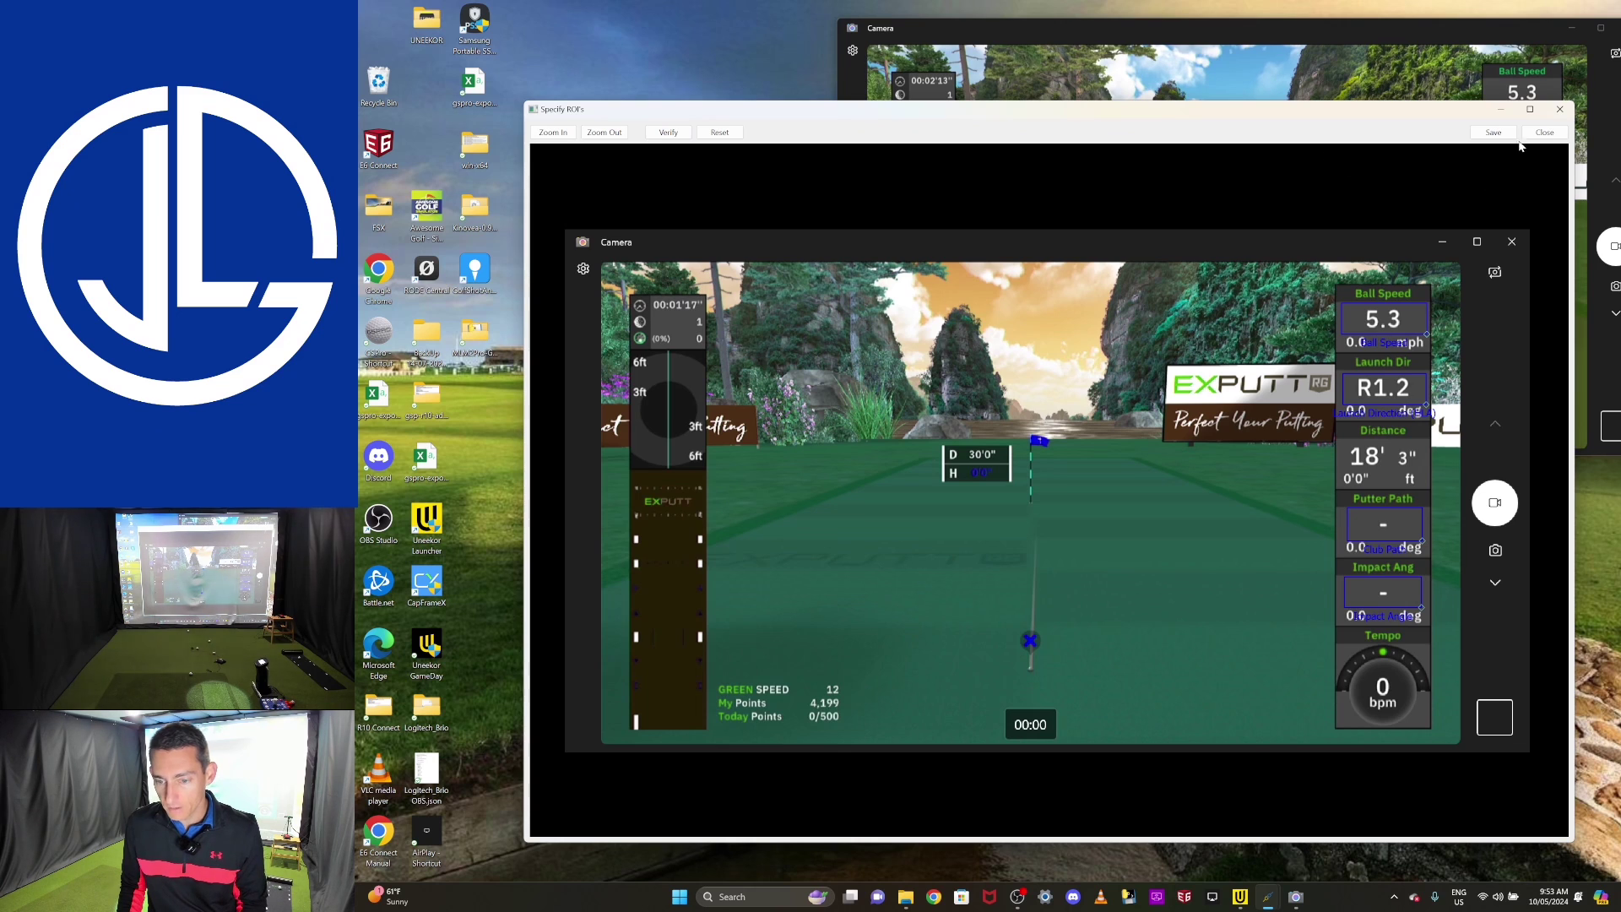
{"action": "left_click", "coordinate": [1544, 132]}
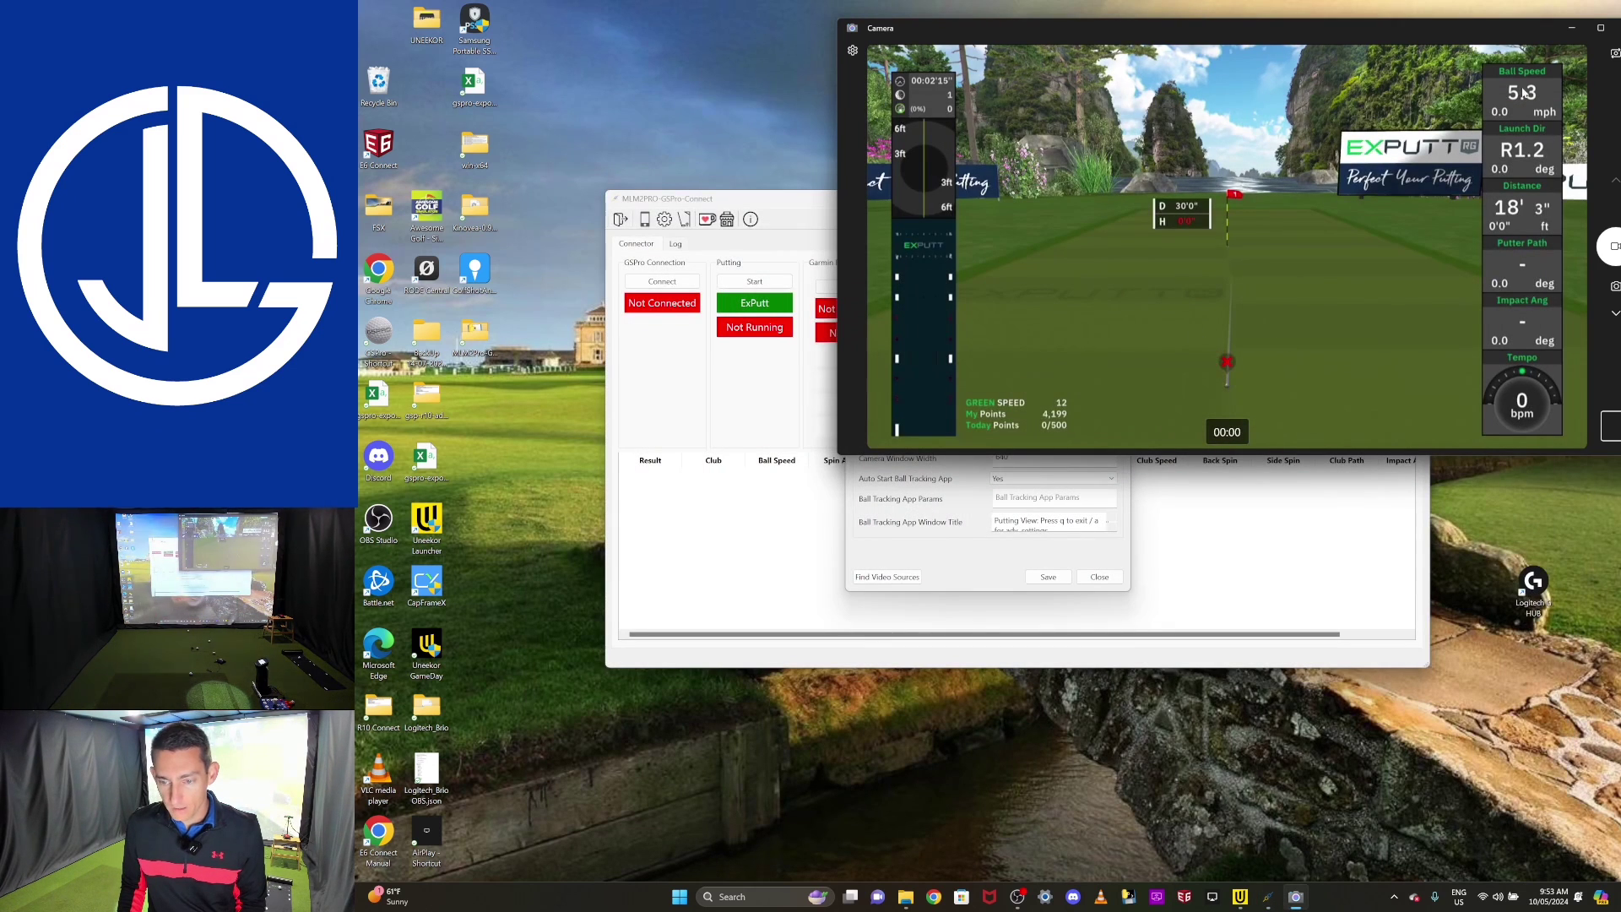
Step: Move the Camera window out of the way and save the ExPutt putting settings
{"action": "left_click_drag", "start_coordinate": [1493, 28], "coordinate": [1295, 110]}
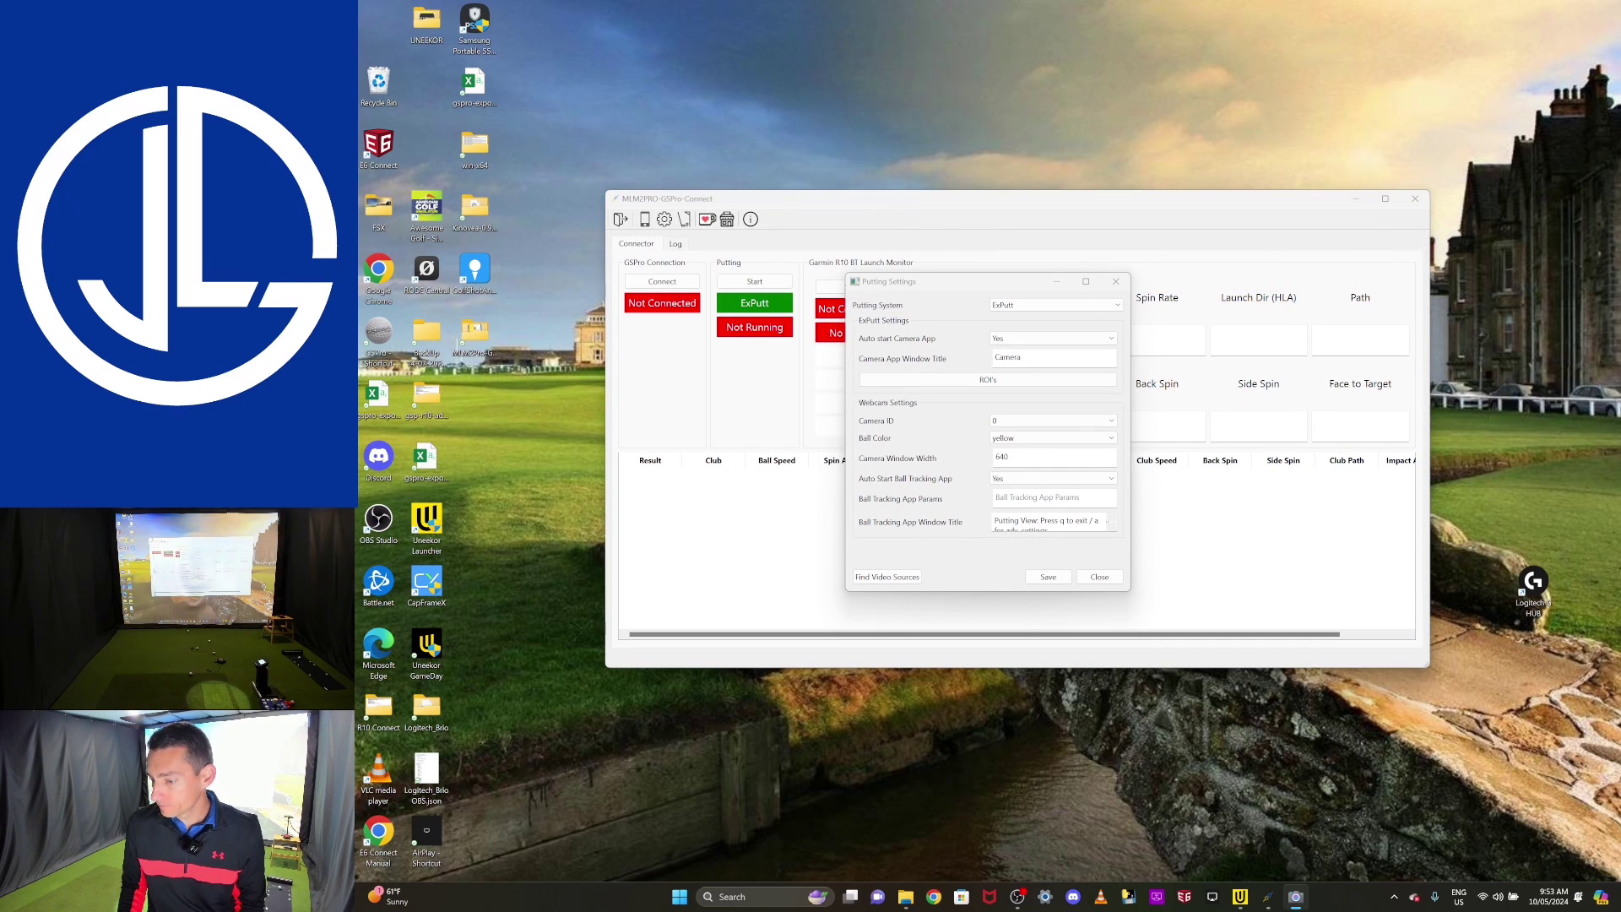
{"action": "left_click", "coordinate": [1048, 577]}
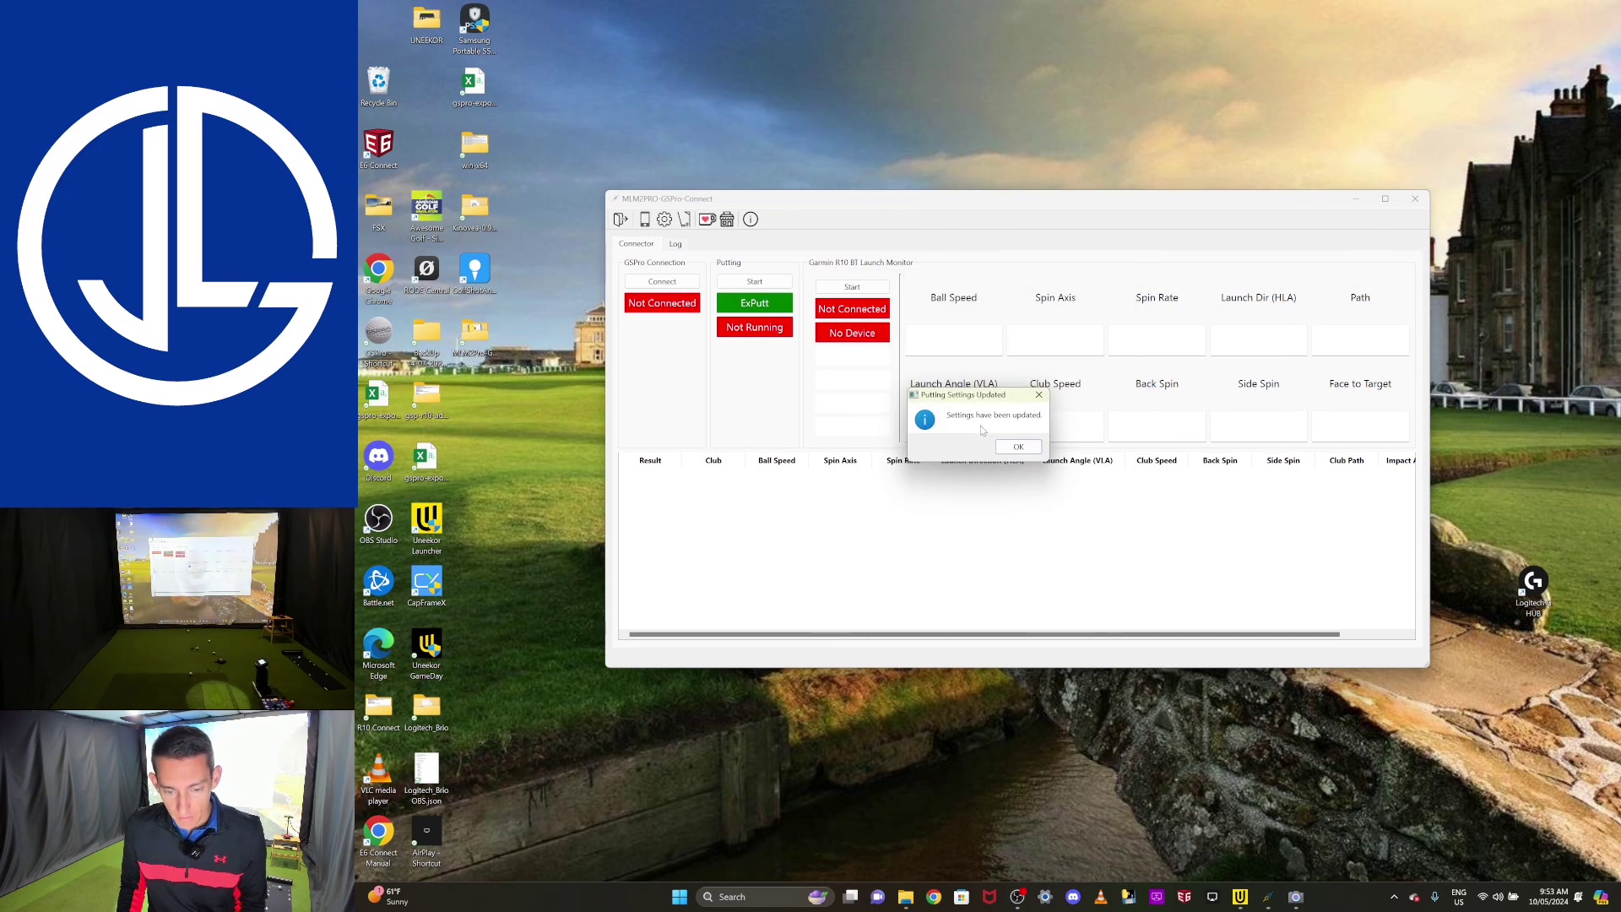
{"action": "left_click", "coordinate": [1019, 447]}
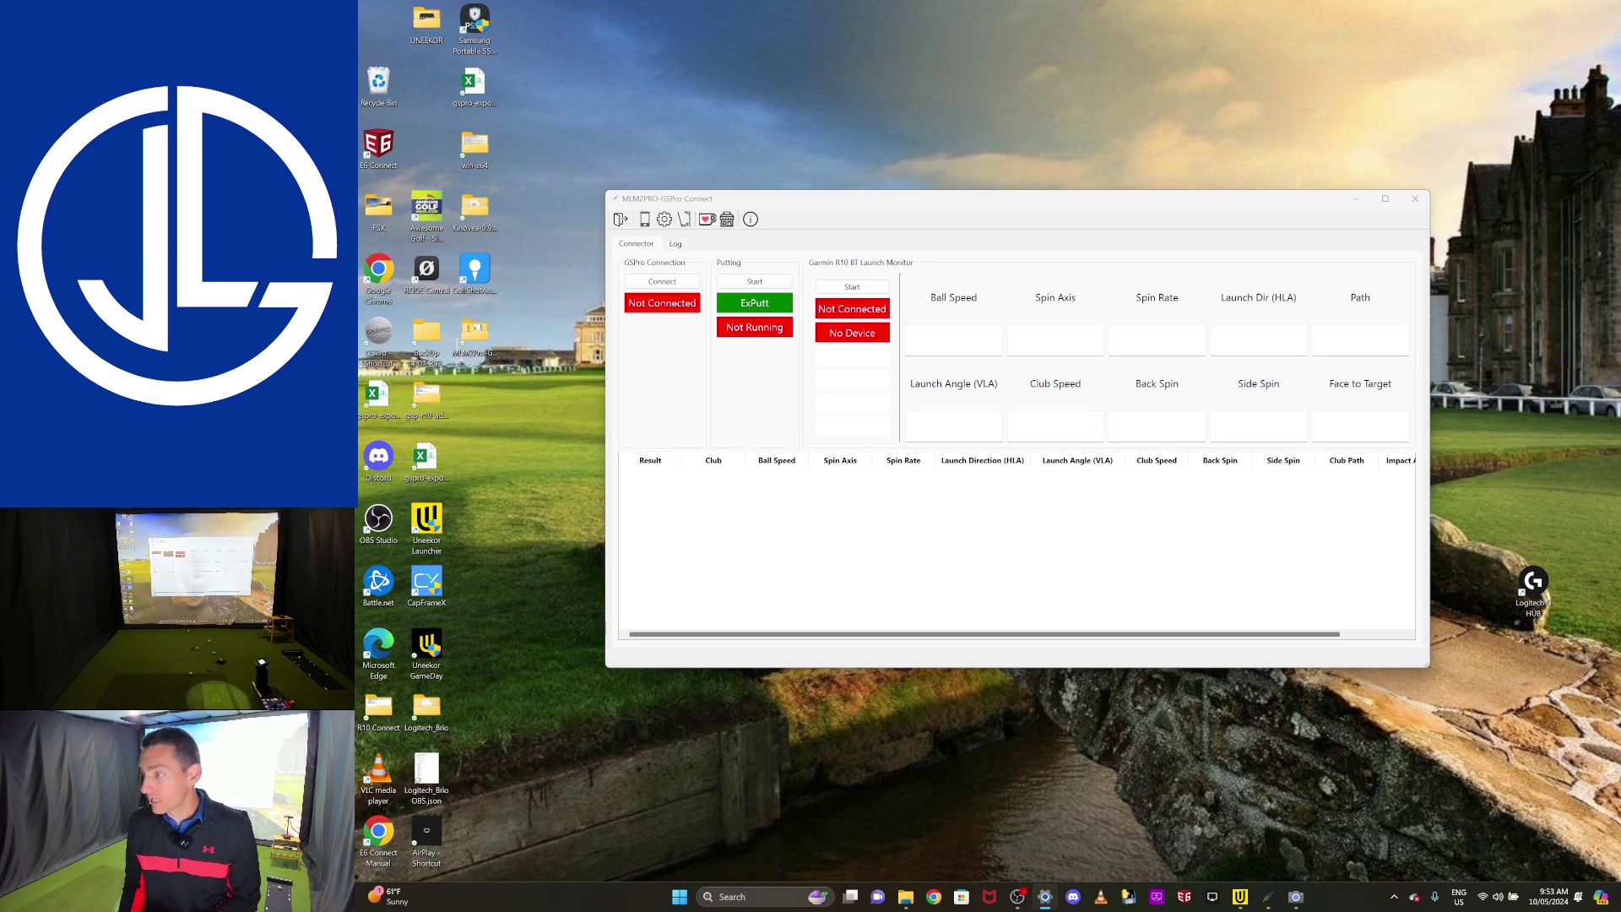
Step: Open the Windows Bluetooth & devices settings, start the Garmin R10 connection in the connector and check the Approach R10's status
{"action": "left_click", "coordinate": [1045, 897]}
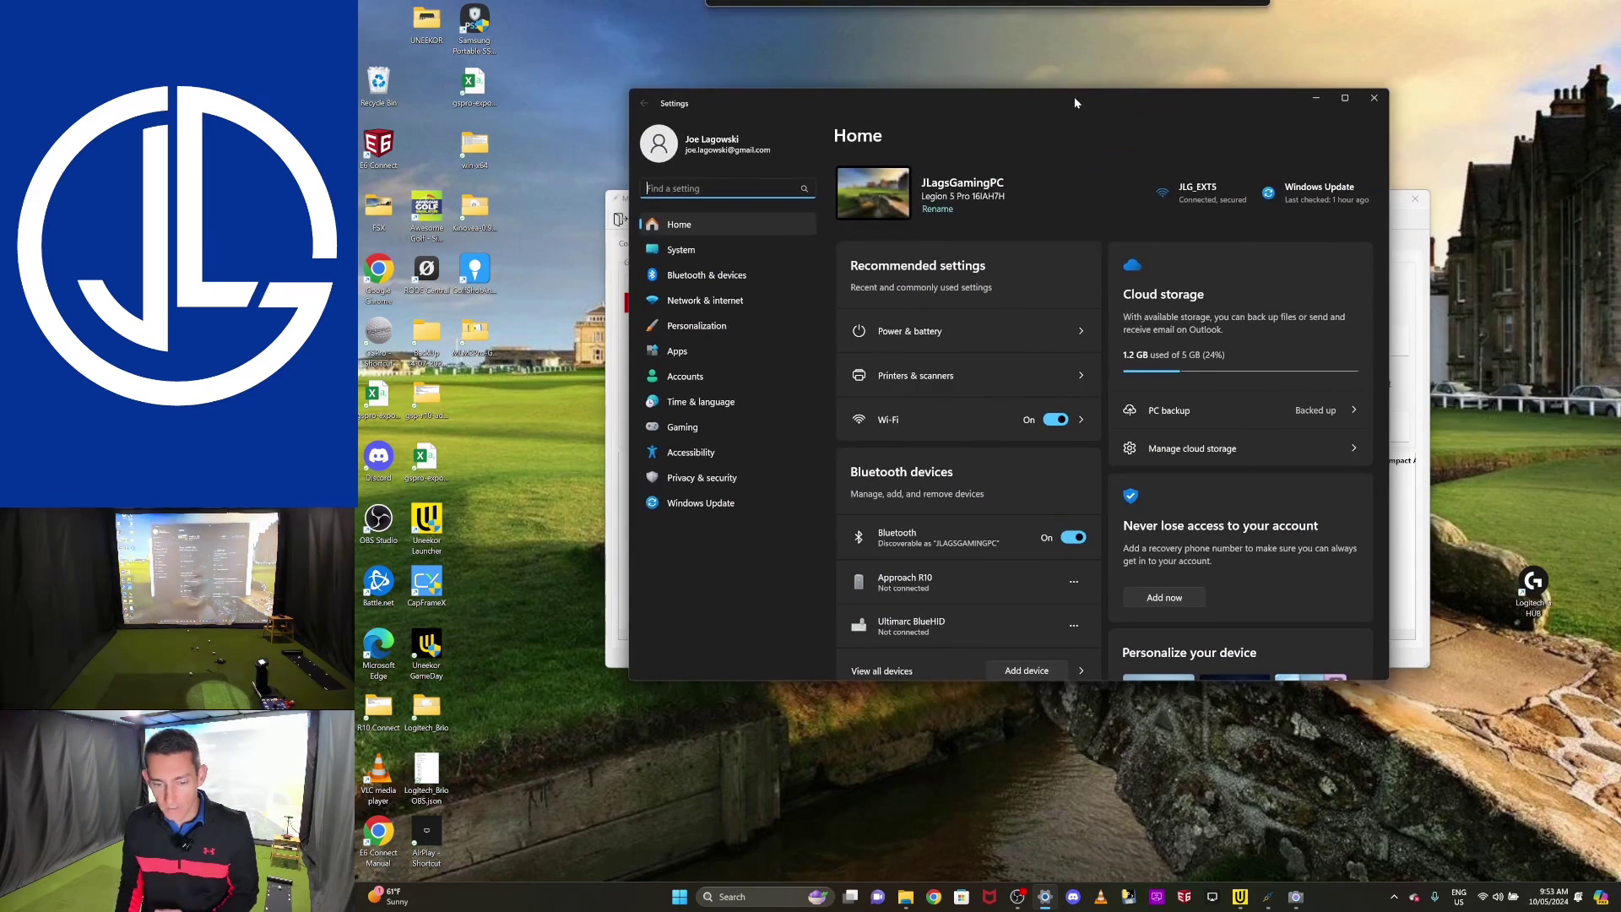
{"action": "left_click", "coordinate": [700, 275]}
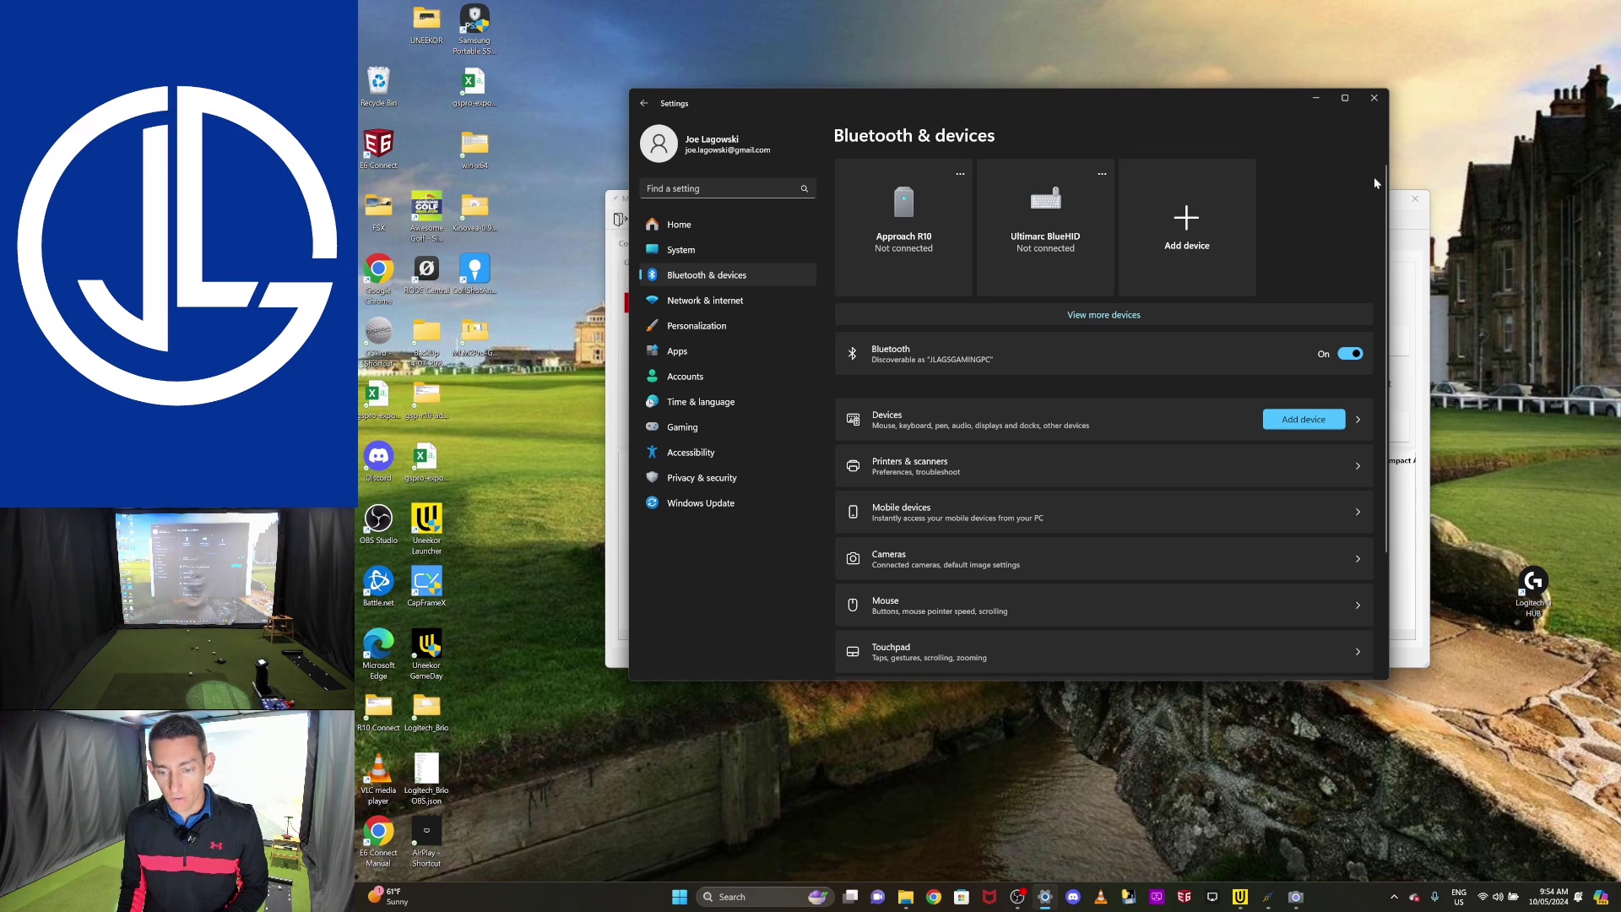
{"action": "left_click", "coordinate": [1409, 227]}
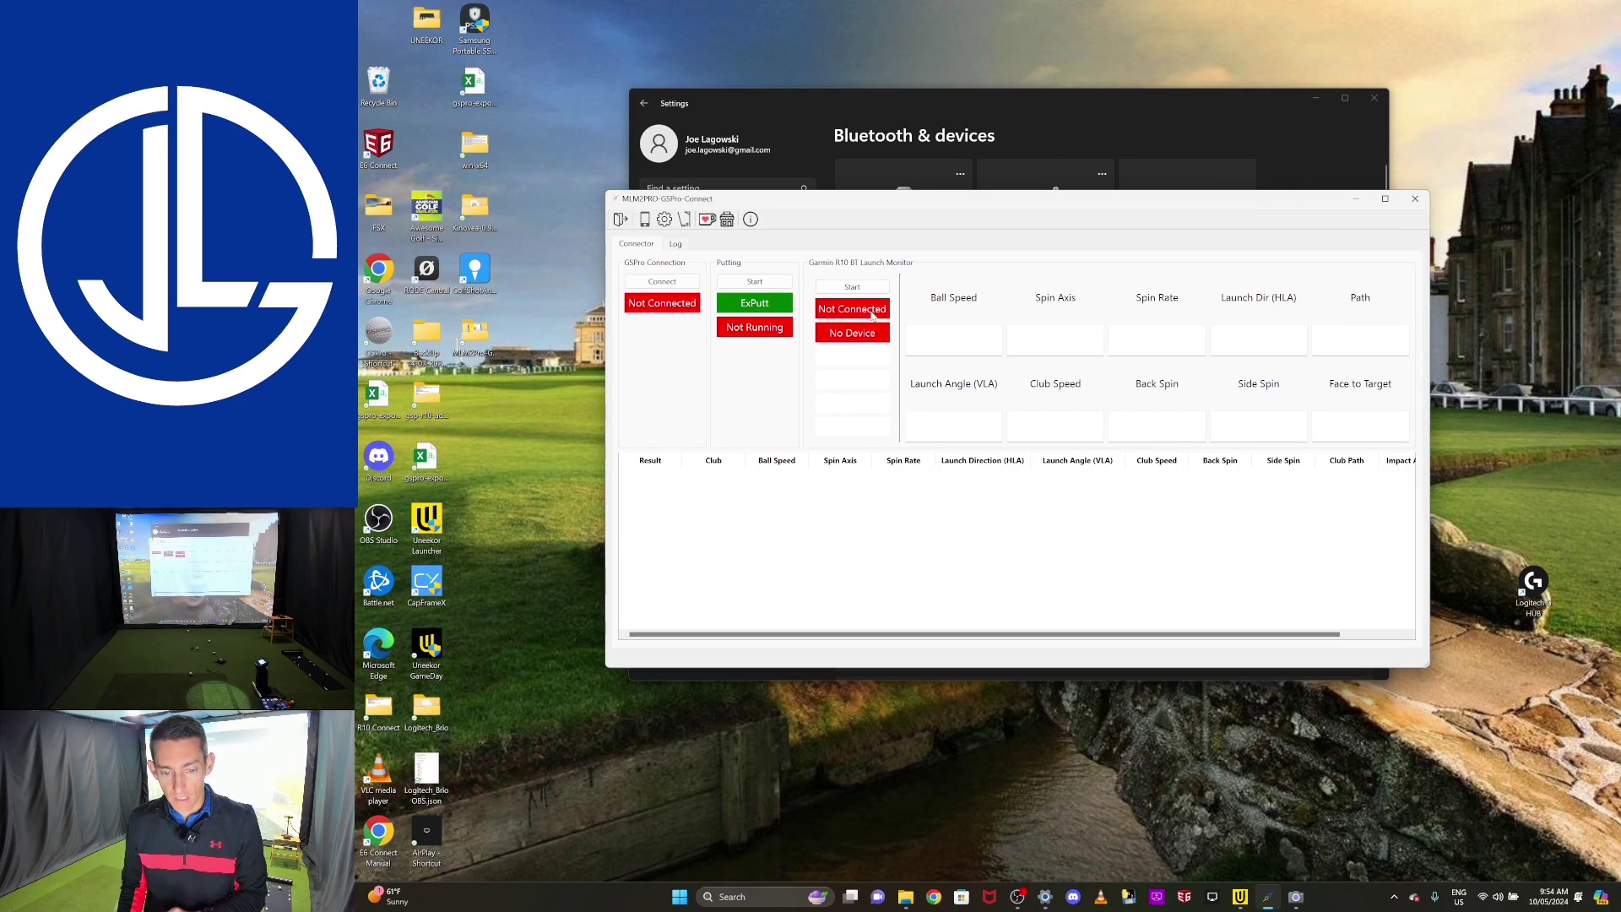
{"action": "left_click", "coordinate": [852, 288]}
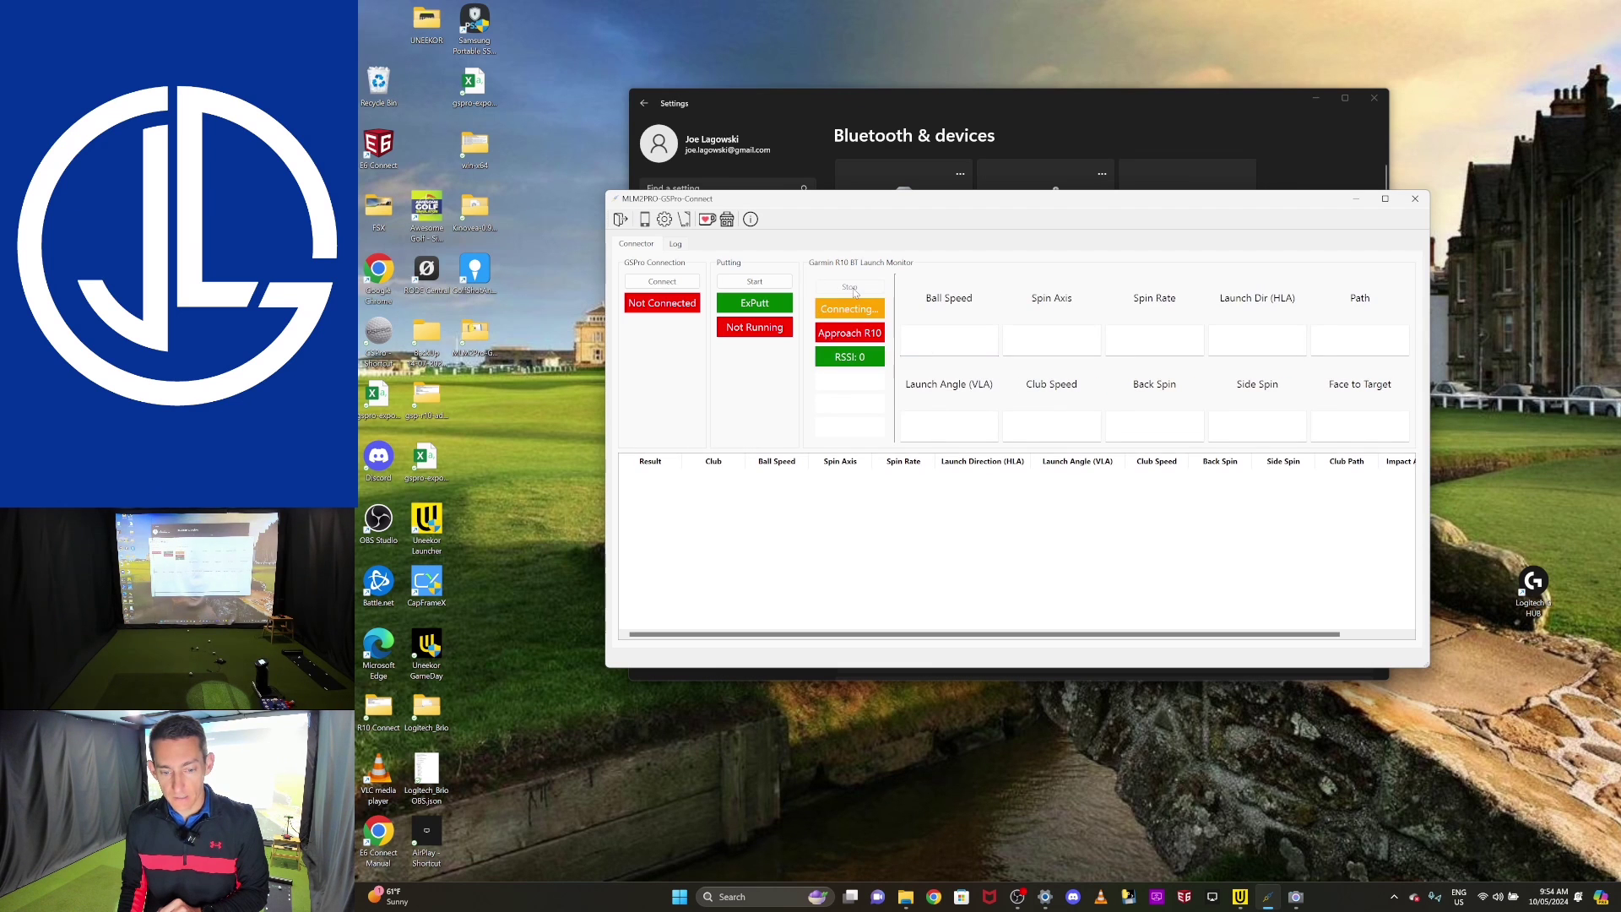
{"action": "left_click_drag", "start_coordinate": [993, 218], "coordinate": [971, 351]}
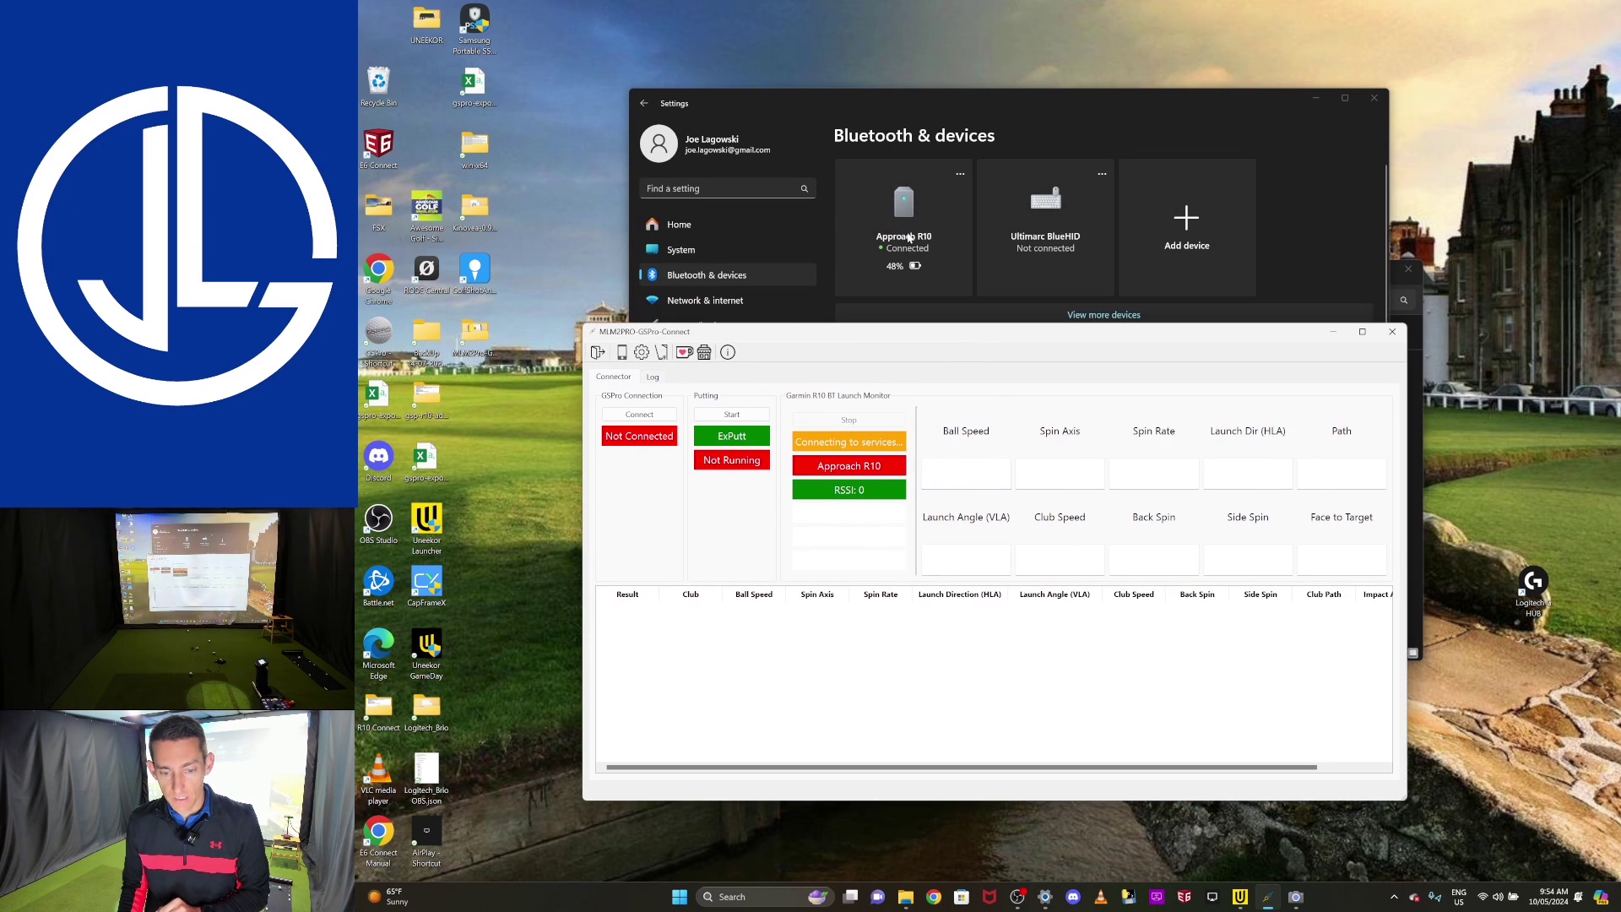
{"action": "left_click", "coordinate": [1046, 132]}
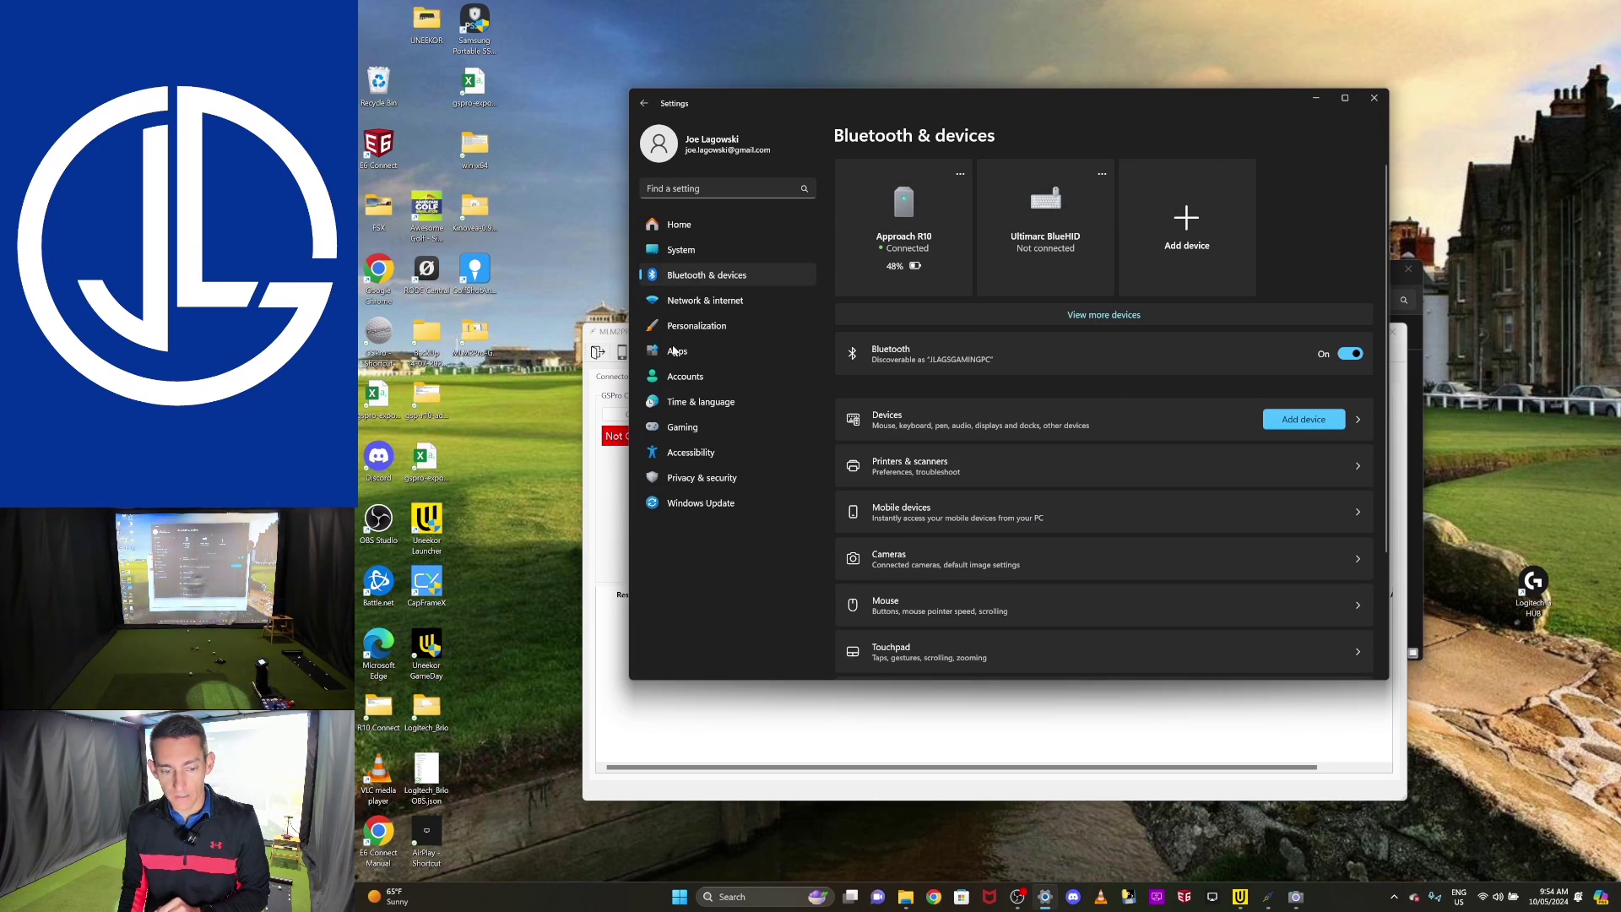
Step: Reposition the connector window, launch GSPro from the desktop and bring the connector back in front of it
{"action": "left_click", "coordinate": [614, 738]}
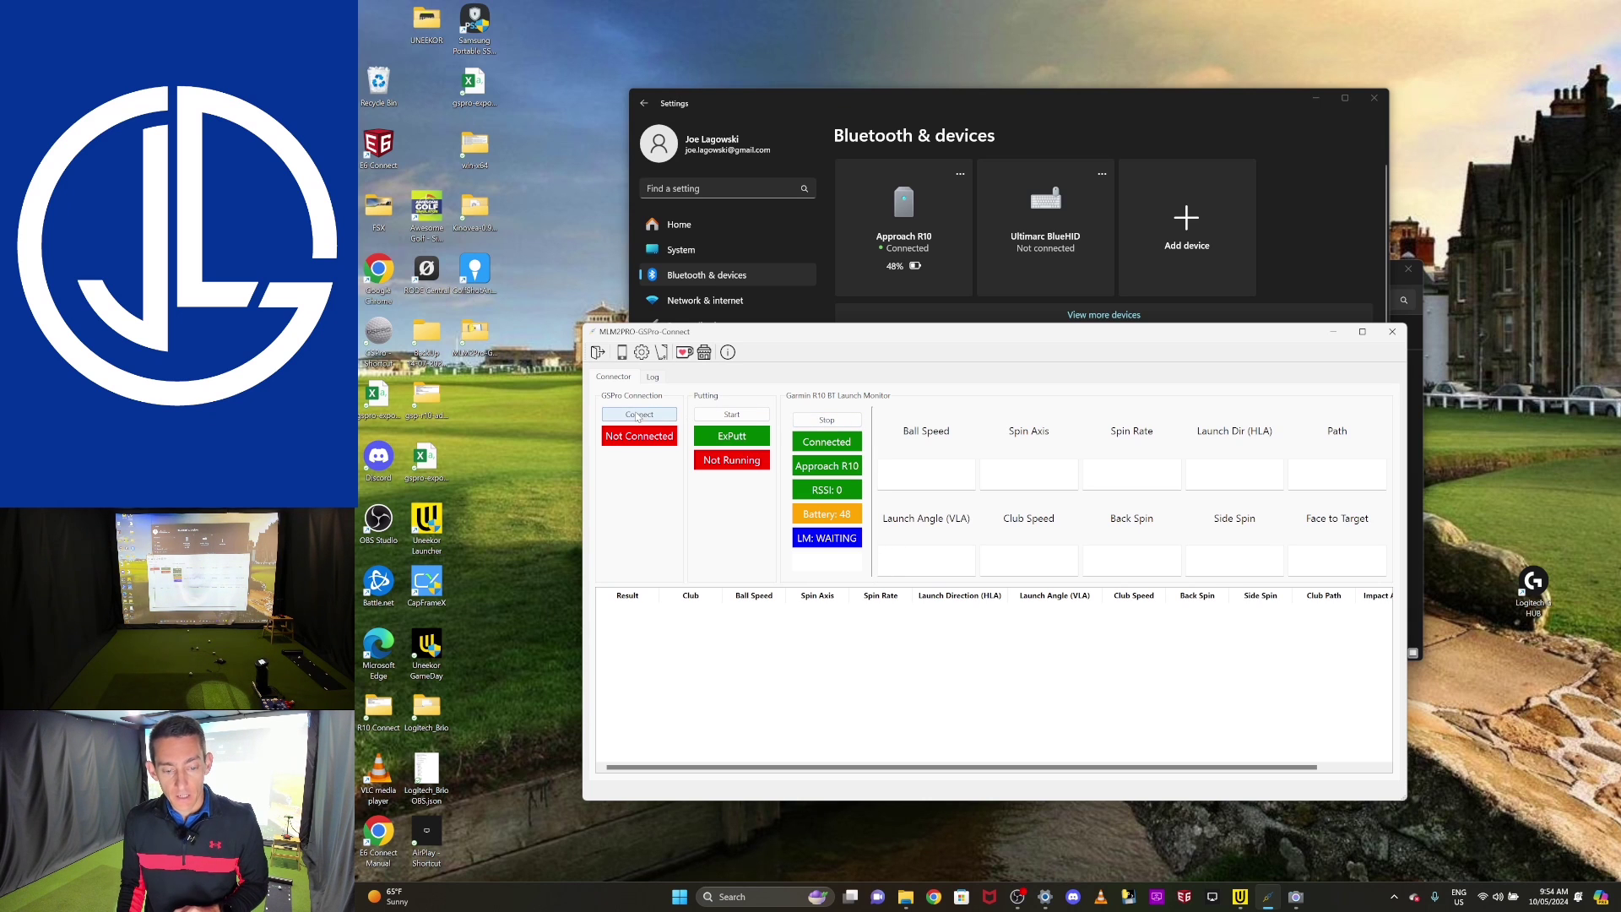
{"action": "left_click_drag", "start_coordinate": [924, 334], "coordinate": [982, 115]}
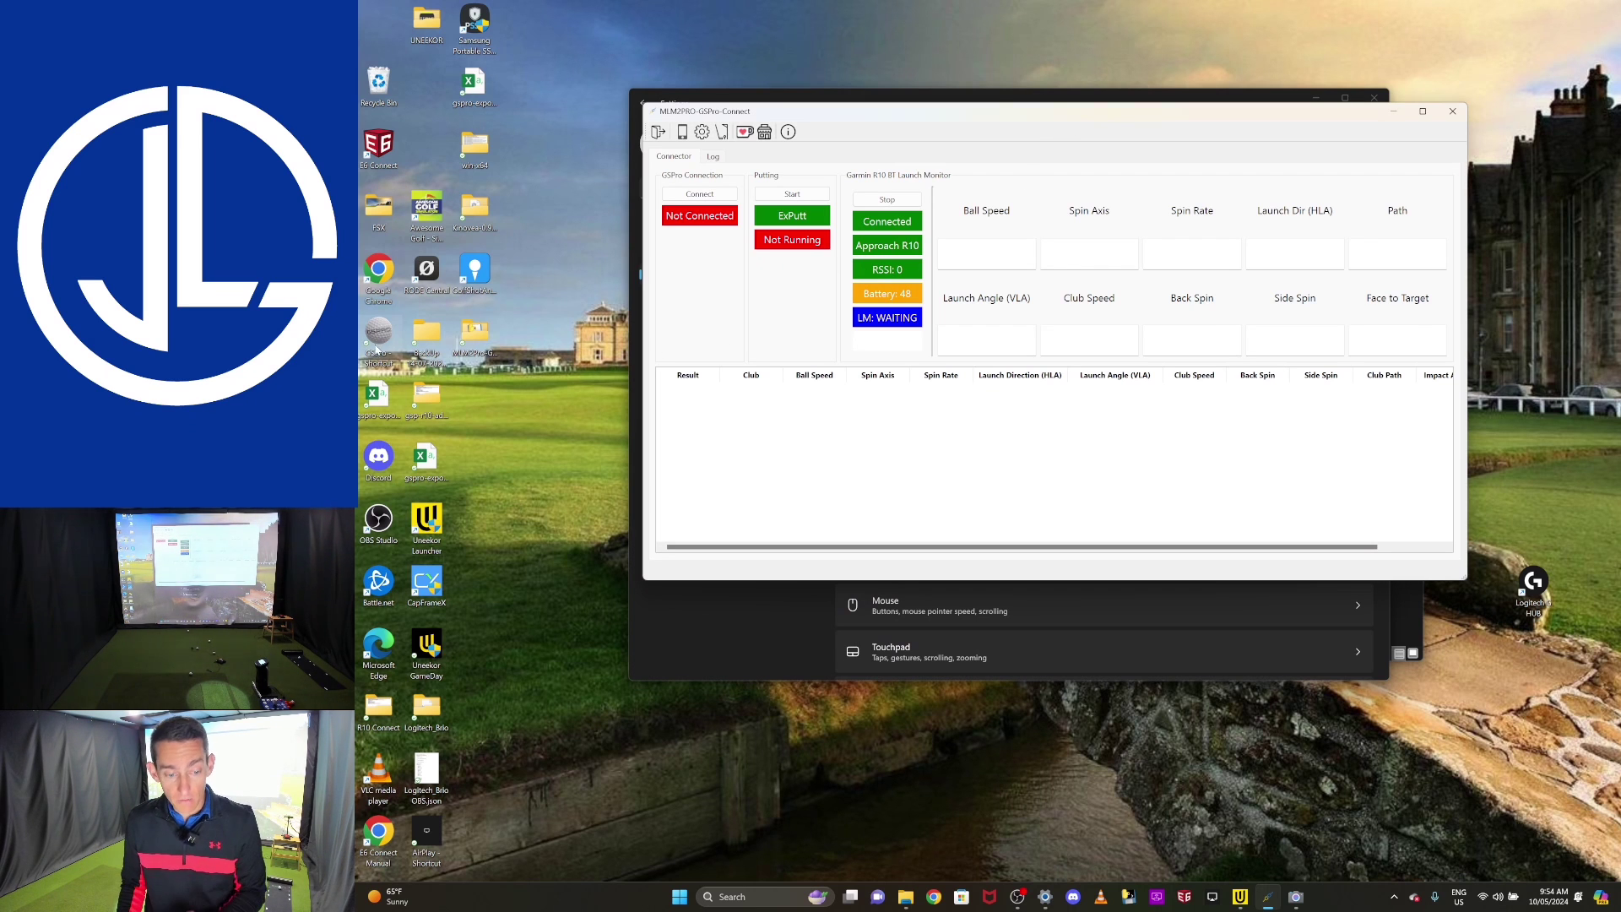
{"action": "double_click", "coordinate": [385, 338]}
{"action": "key", "text": "alt+Tab"}
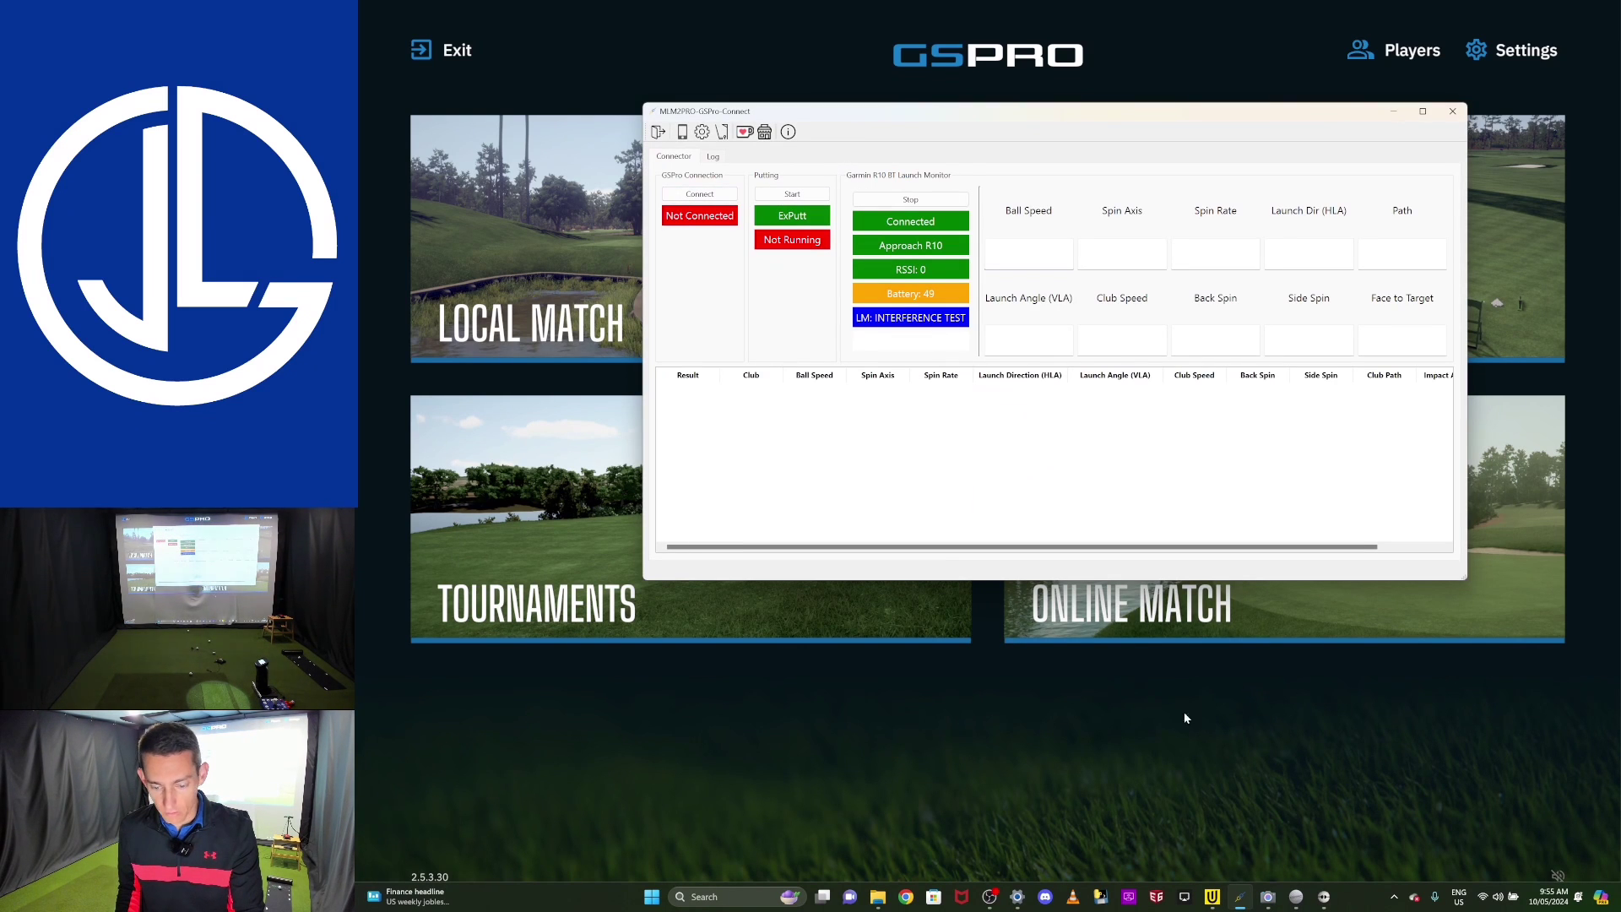
Step: Place the APIv1 Connect window clear of the connector's controls and connect the connector to GSPro
{"action": "left_click", "coordinate": [1324, 897]}
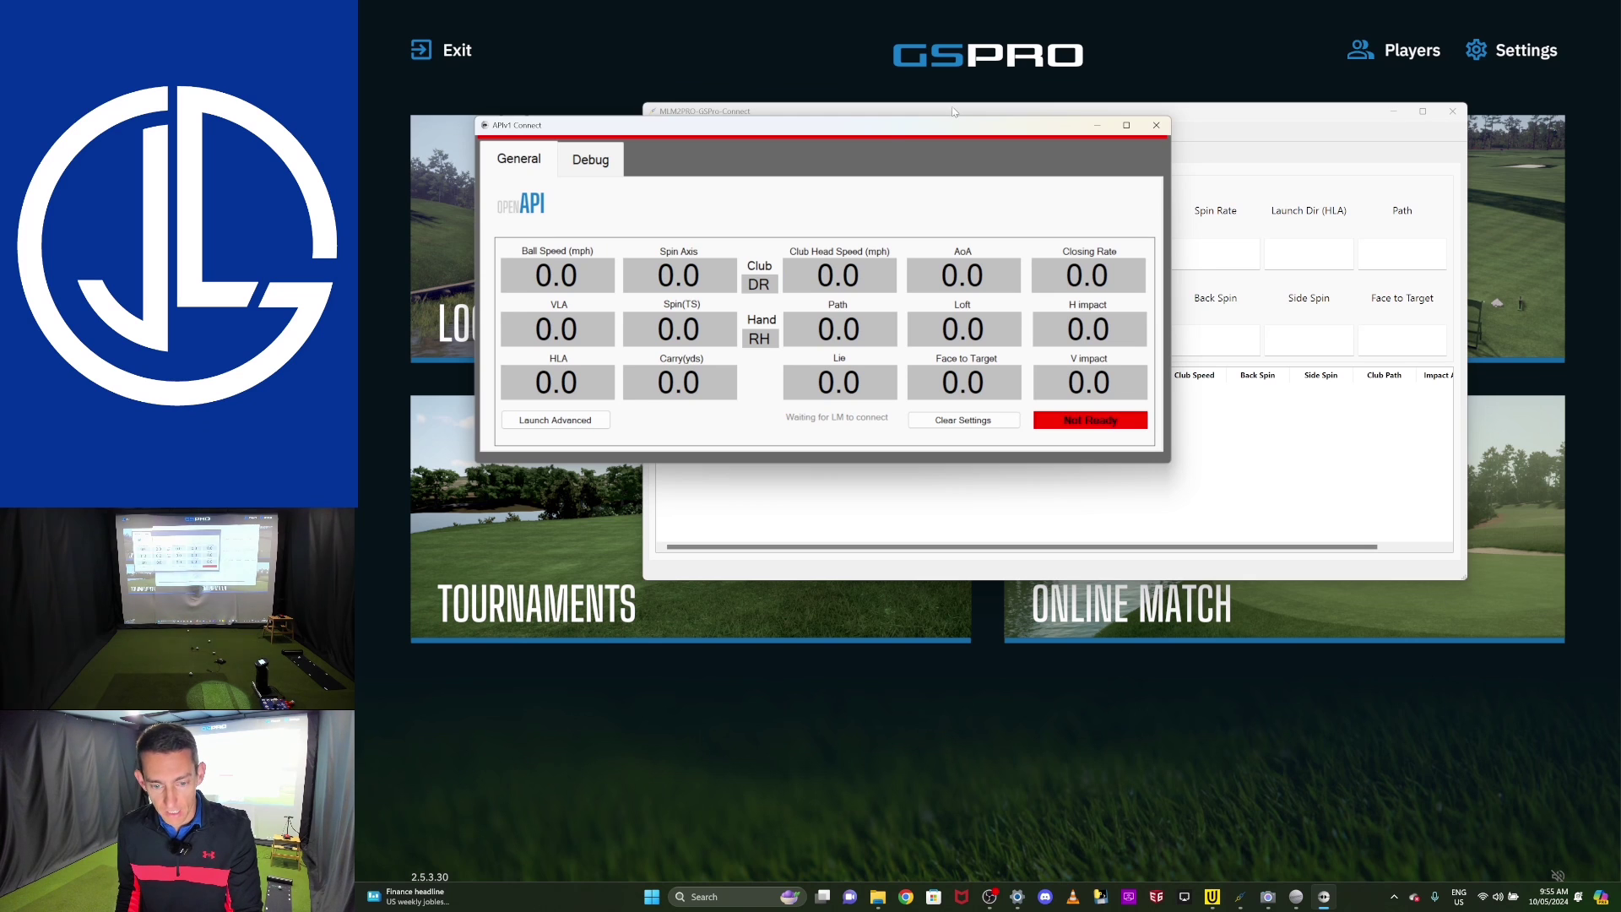
{"action": "left_click_drag", "start_coordinate": [953, 124], "coordinate": [1303, 445]}
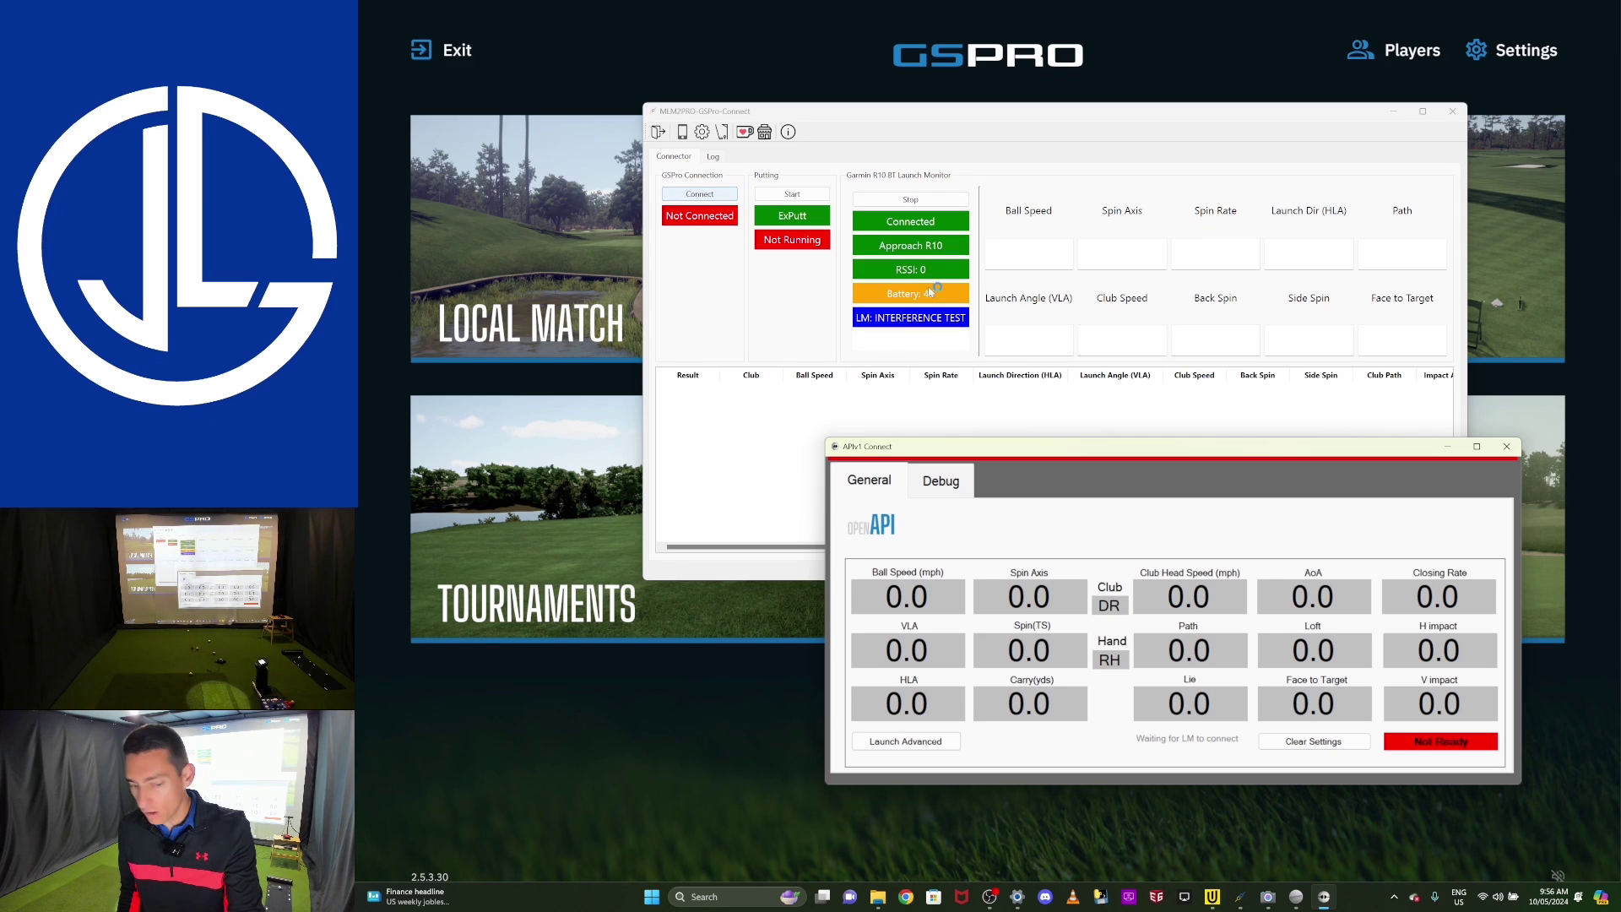
{"action": "left_click", "coordinate": [700, 194]}
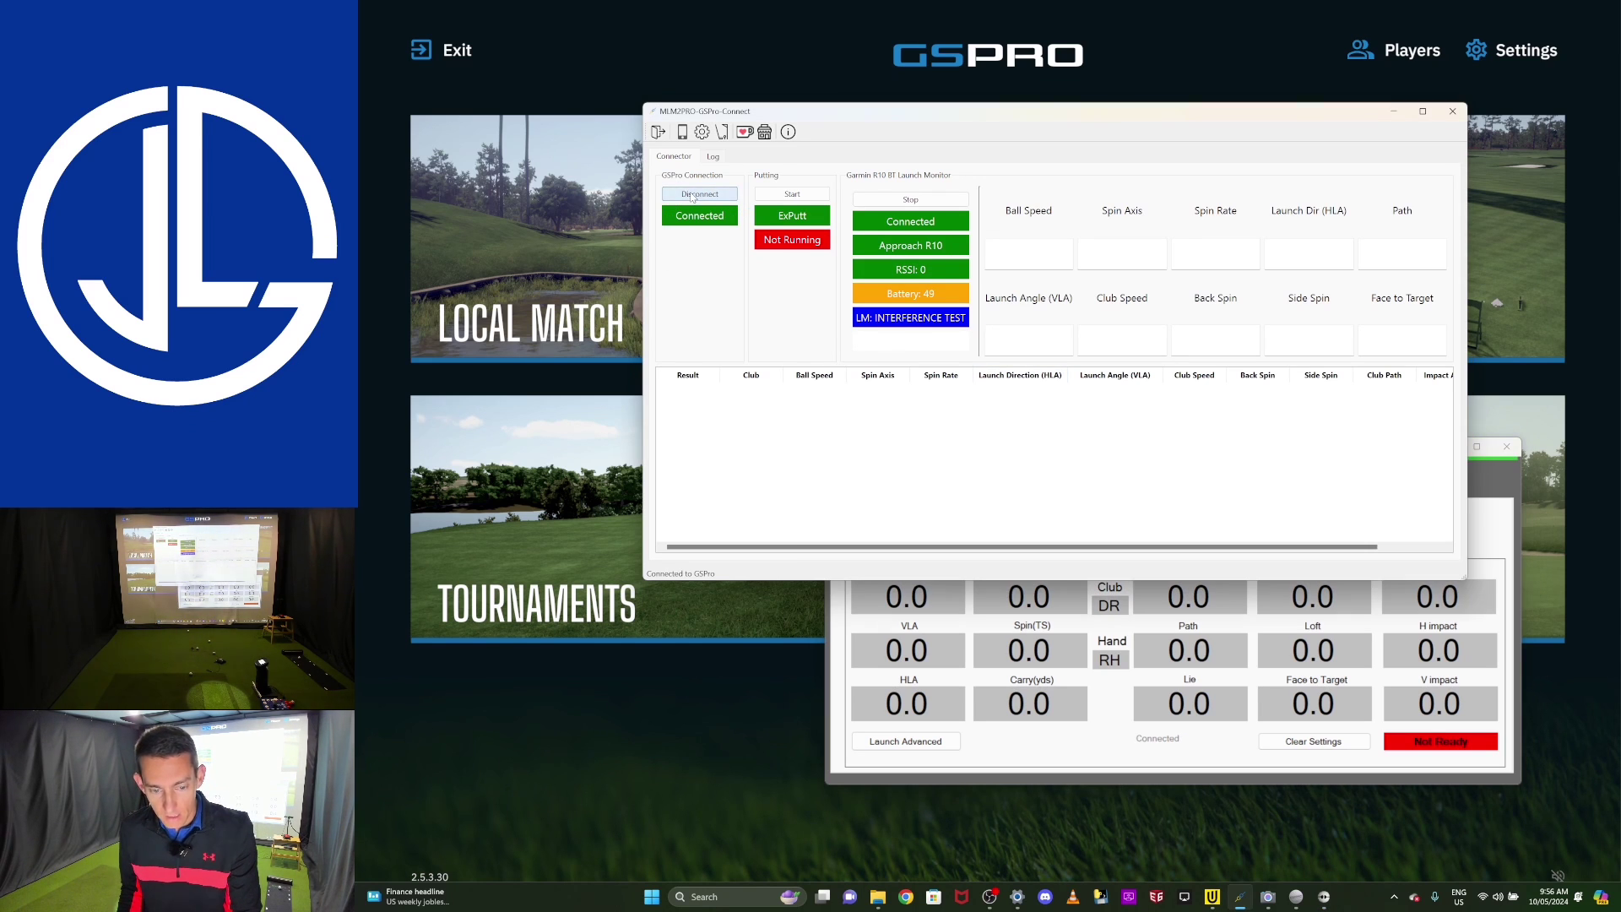
{"action": "left_click", "coordinate": [1441, 594]}
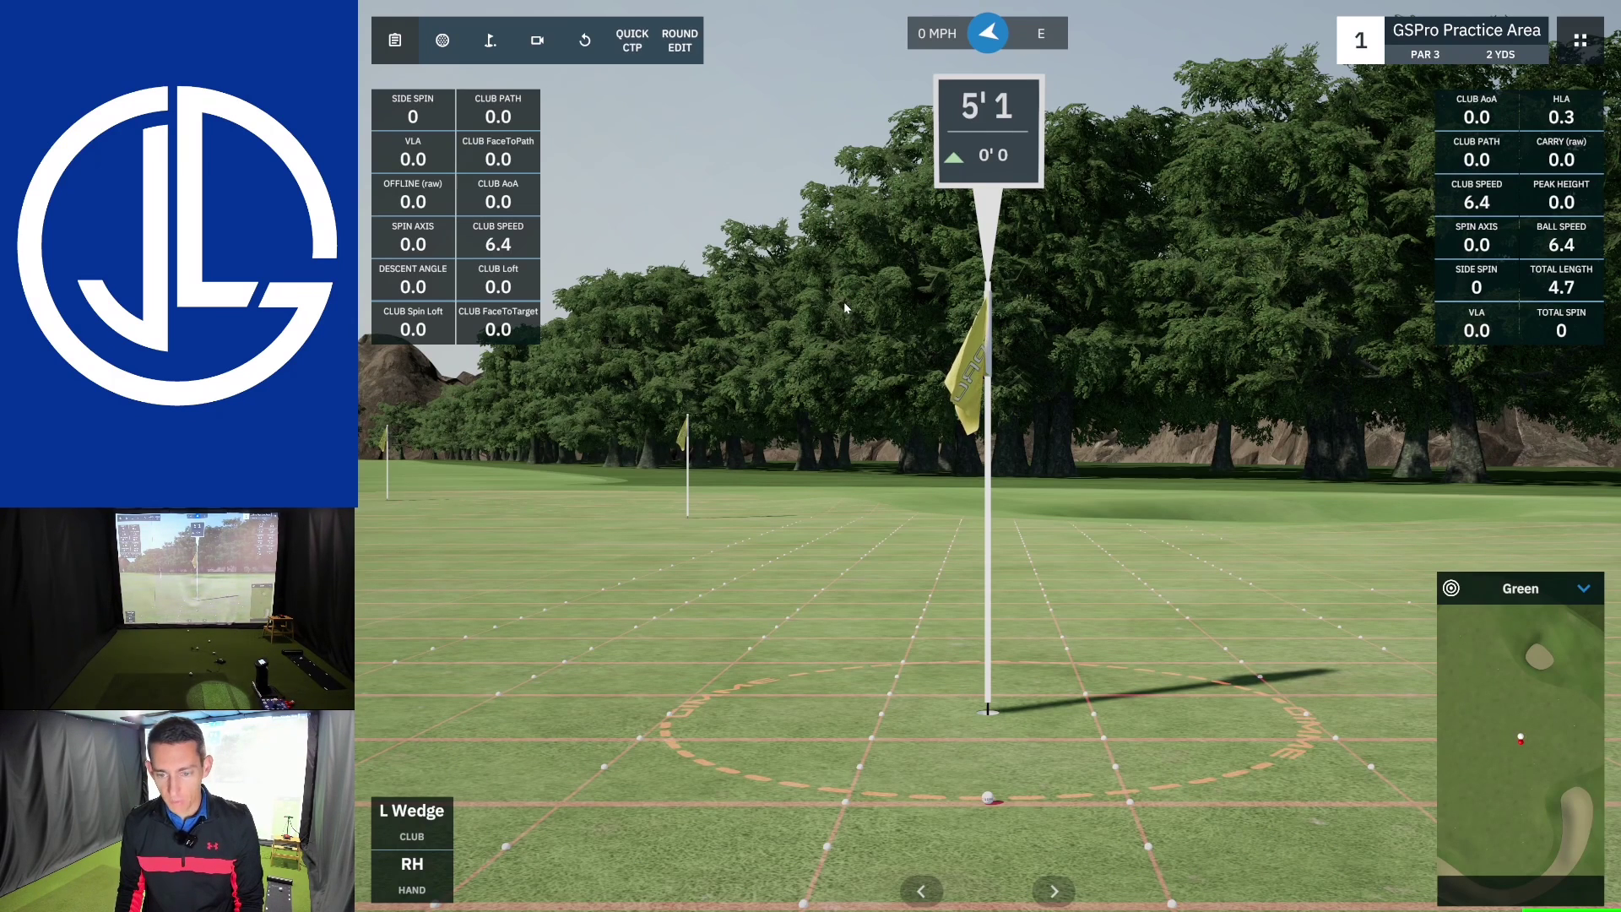
Step: Select the putter as the club in the GSPro Practice Area
{"action": "left_click", "coordinate": [405, 842]}
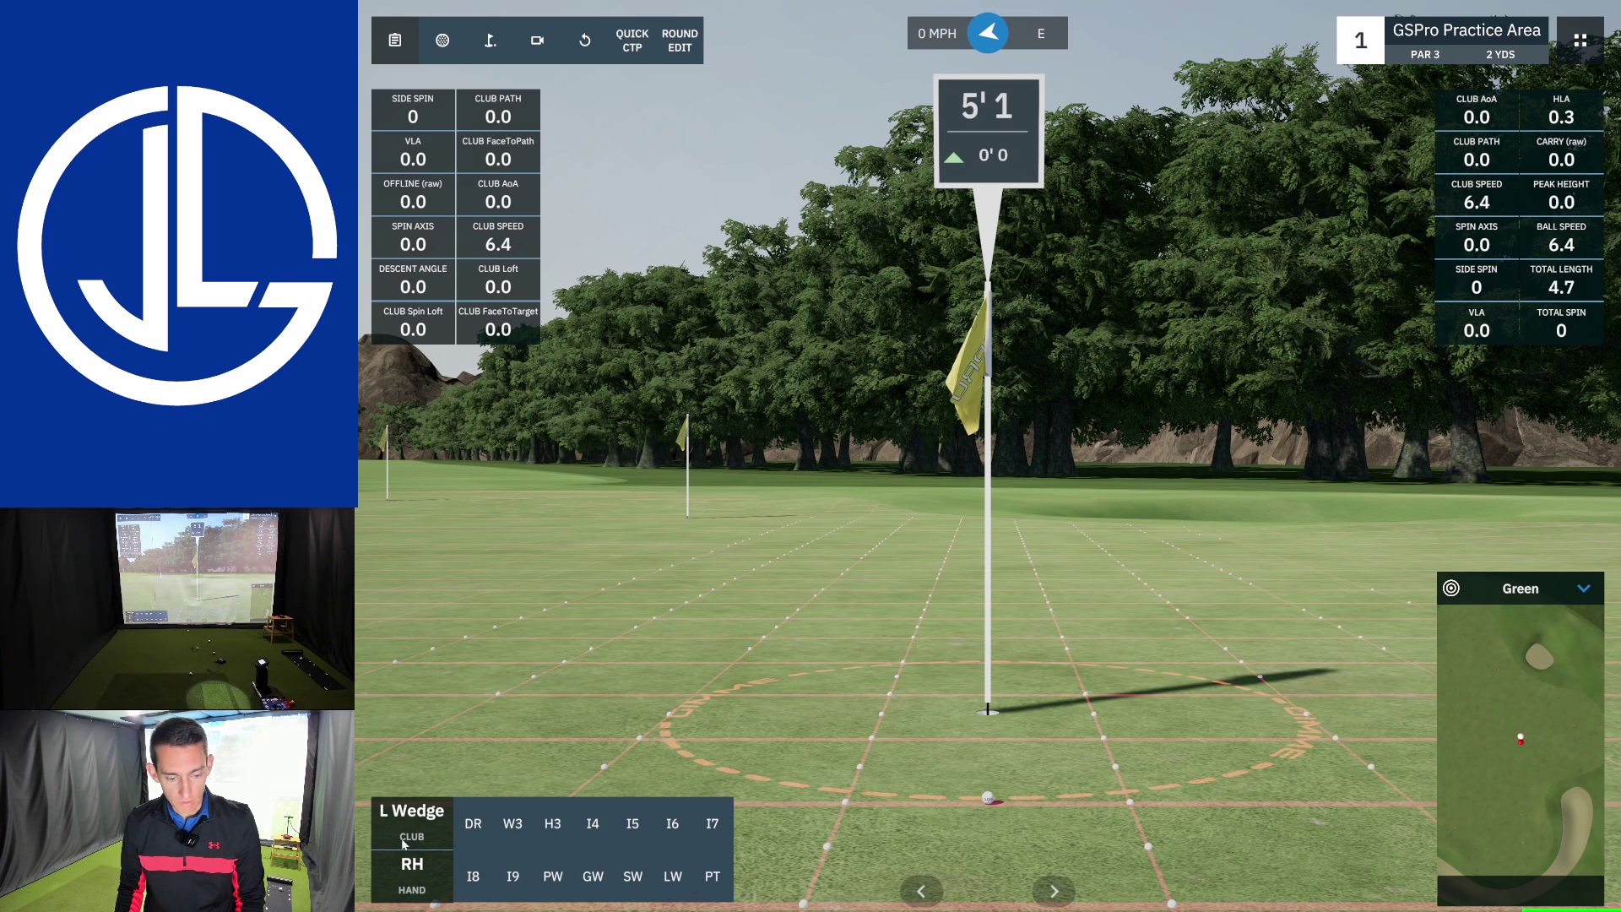
{"action": "left_click", "coordinate": [712, 875]}
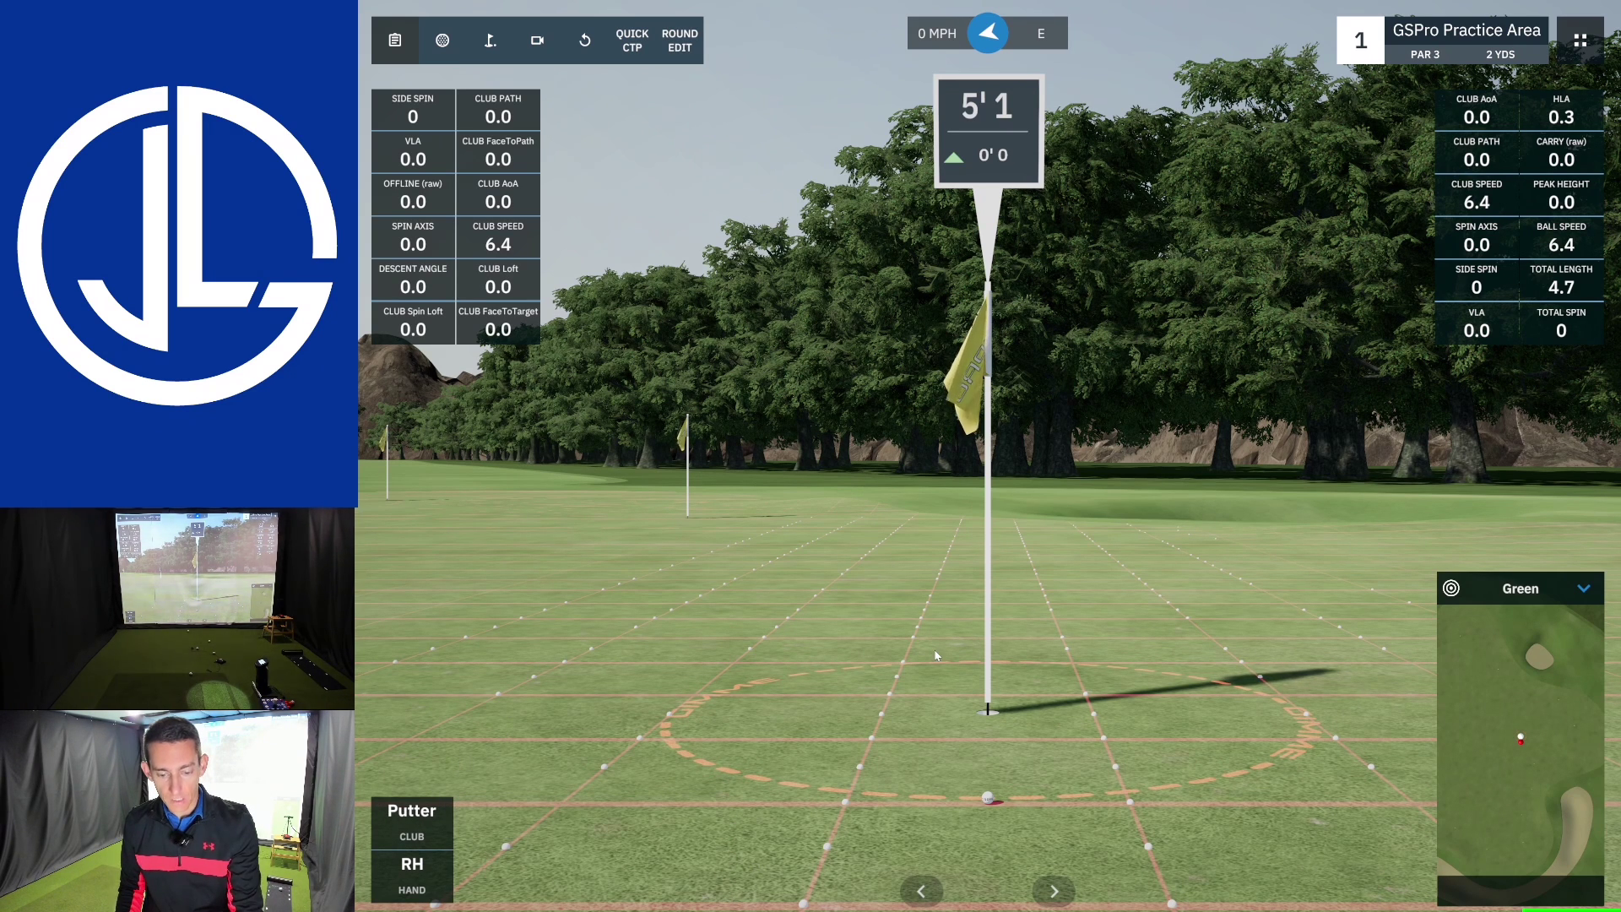